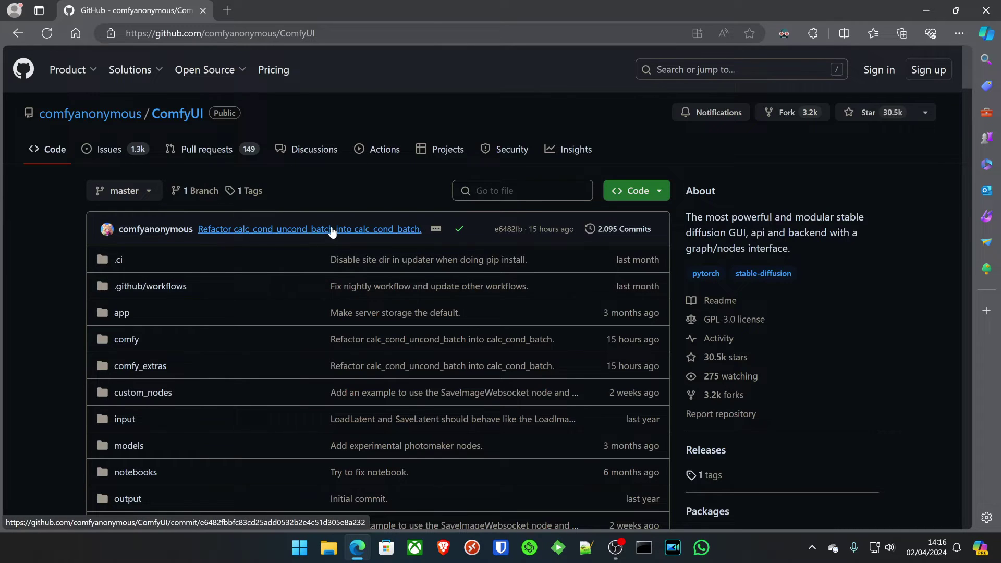
- Download the portable Windows ComfyUI build from the README's 'Installing ComfyUI' direct link
mouse_move(331, 230)
scroll(332, 231, "down", 1)
scroll(332, 231, "down", 15)
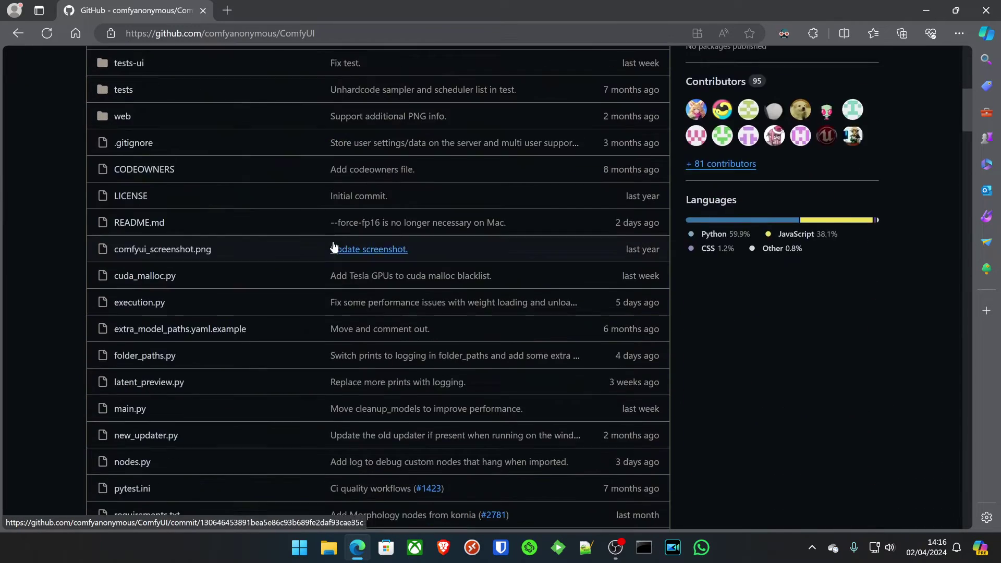
scroll(335, 231, "down", 1)
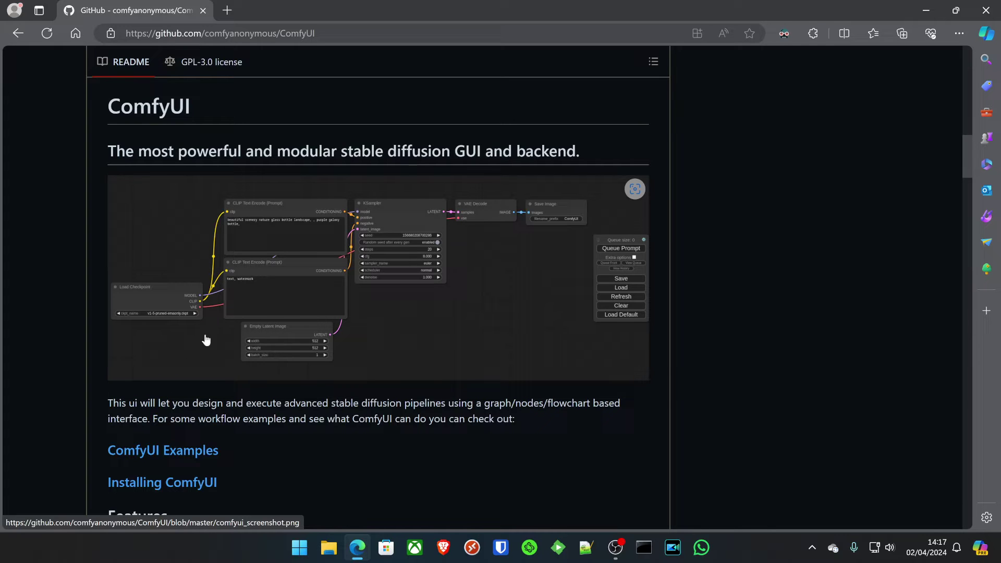
scroll(518, 279, "down", 3)
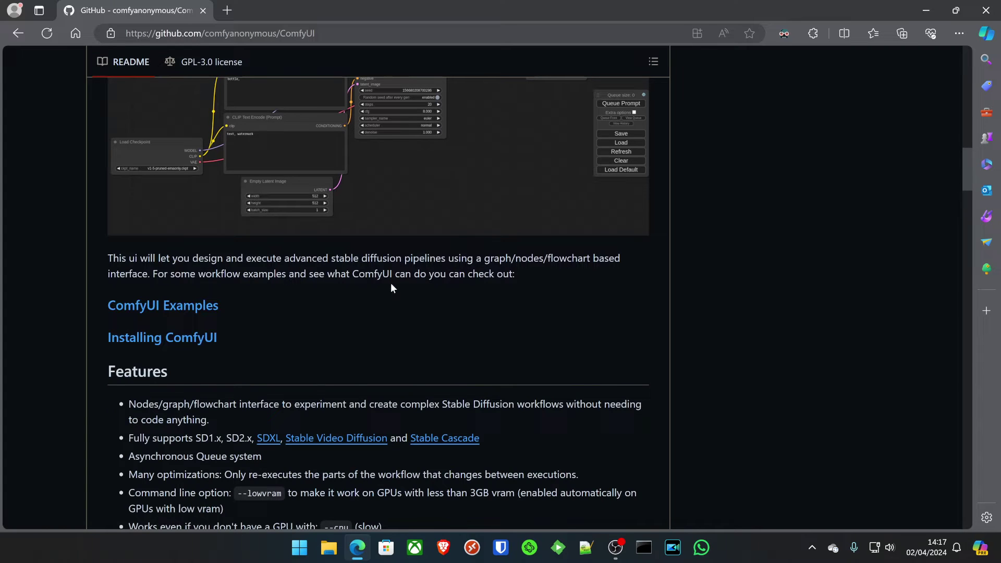
left_click(177, 338)
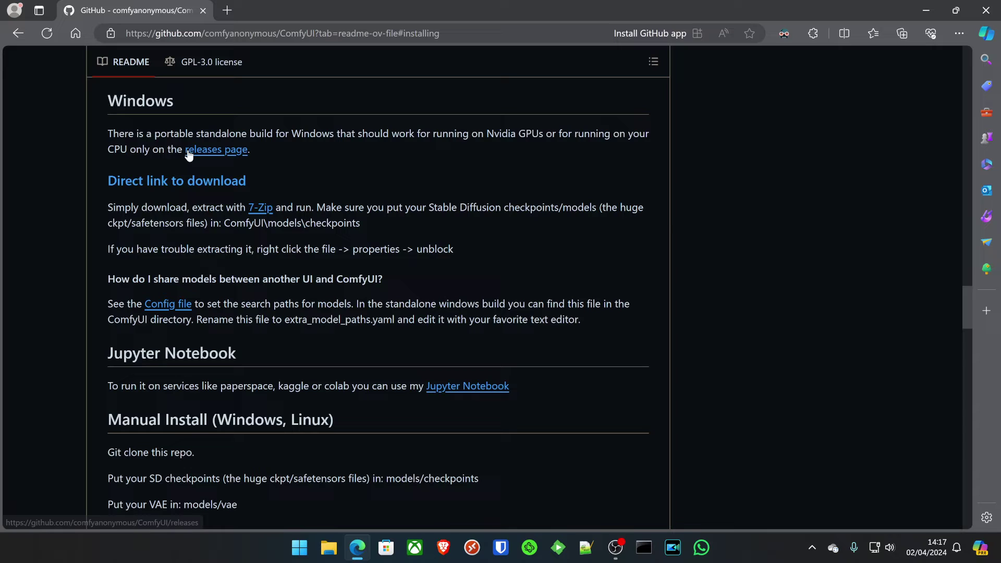
left_click(176, 188)
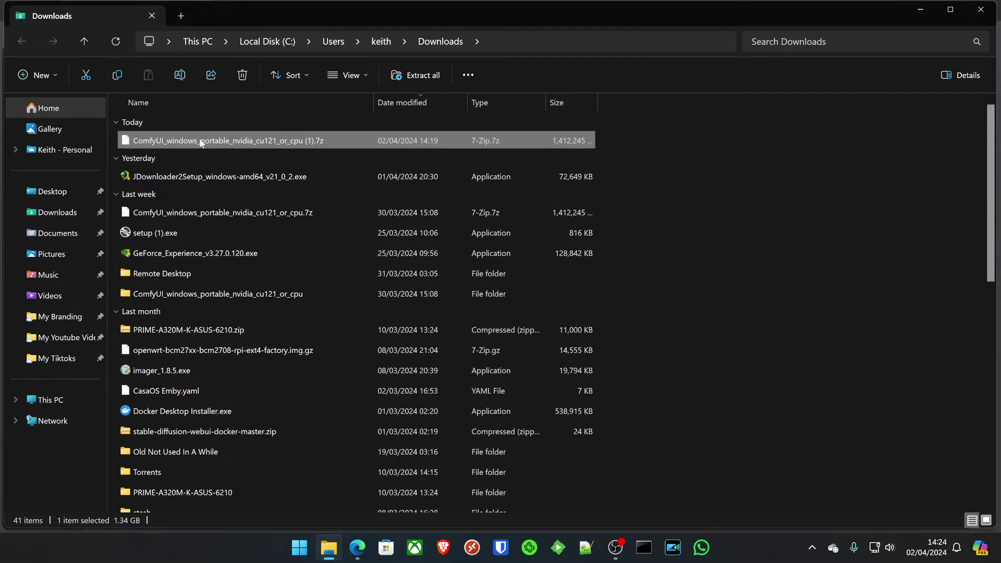
- Rename the downloaded ComfyUI .7z archive to comfyuidemo.7z
scroll(230, 271, "down", 1)
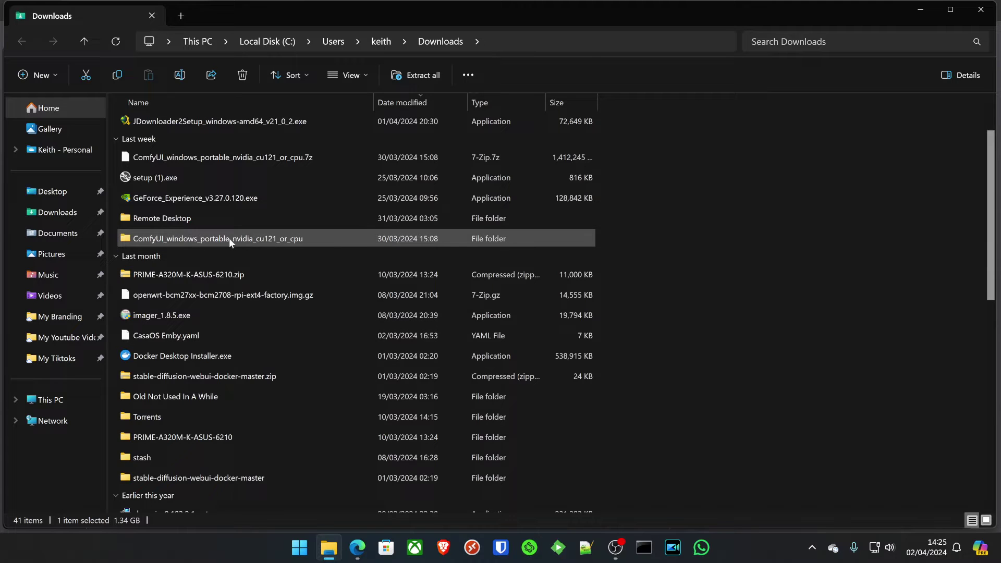
mouse_move(270, 244)
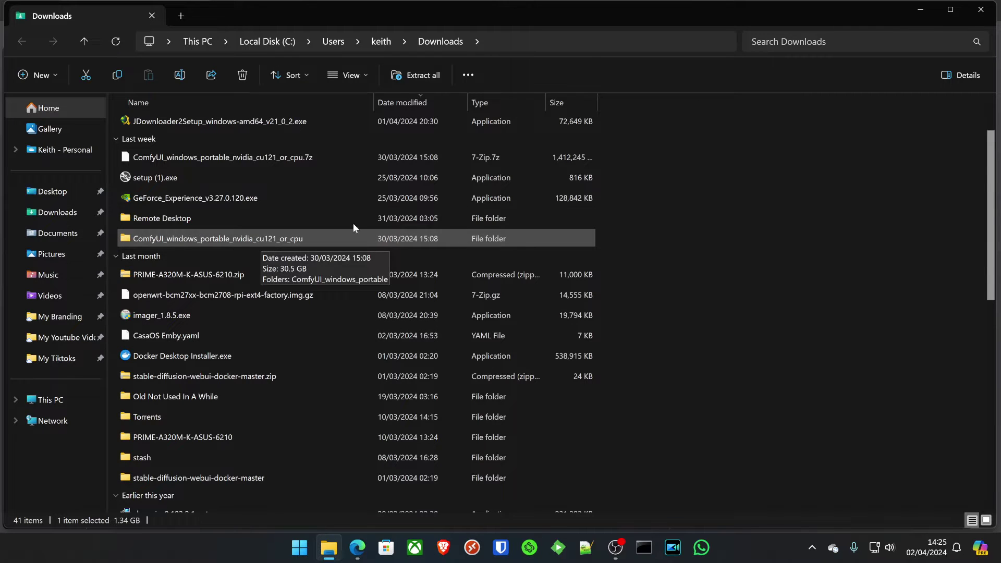
mouse_move(240, 157)
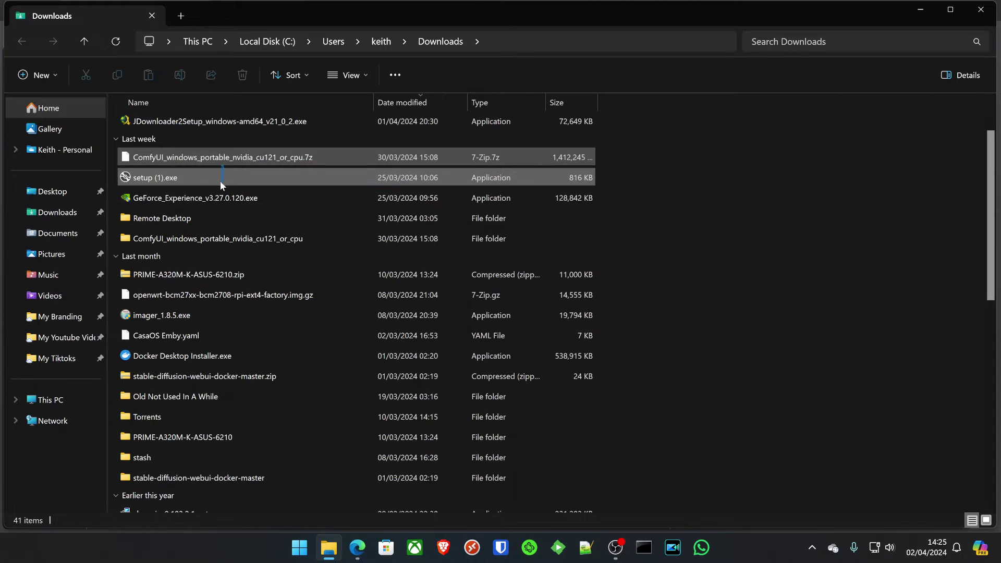
left_click_drag(225, 163, 197, 158)
left_click(202, 155)
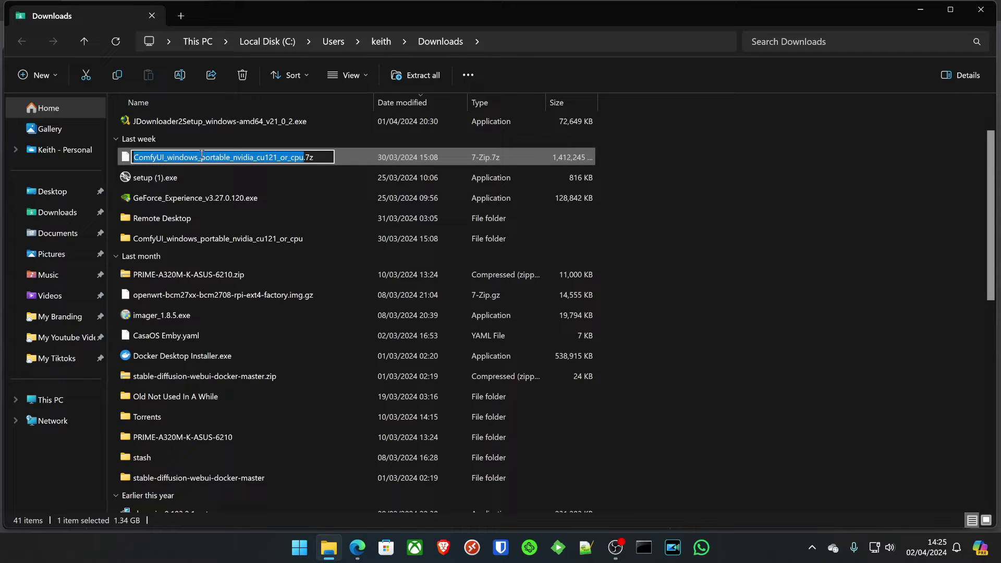
type("comfyui")
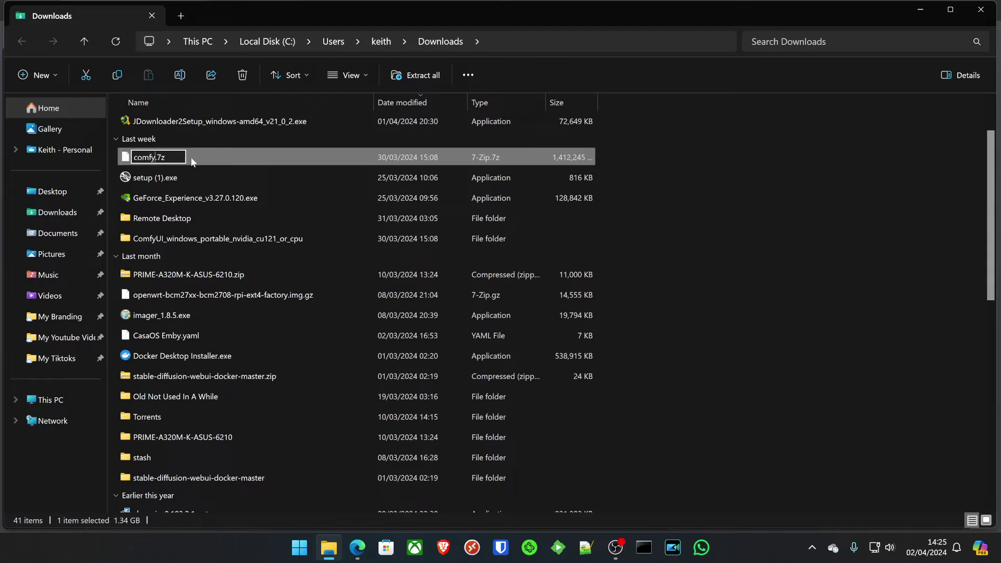
key("Return")
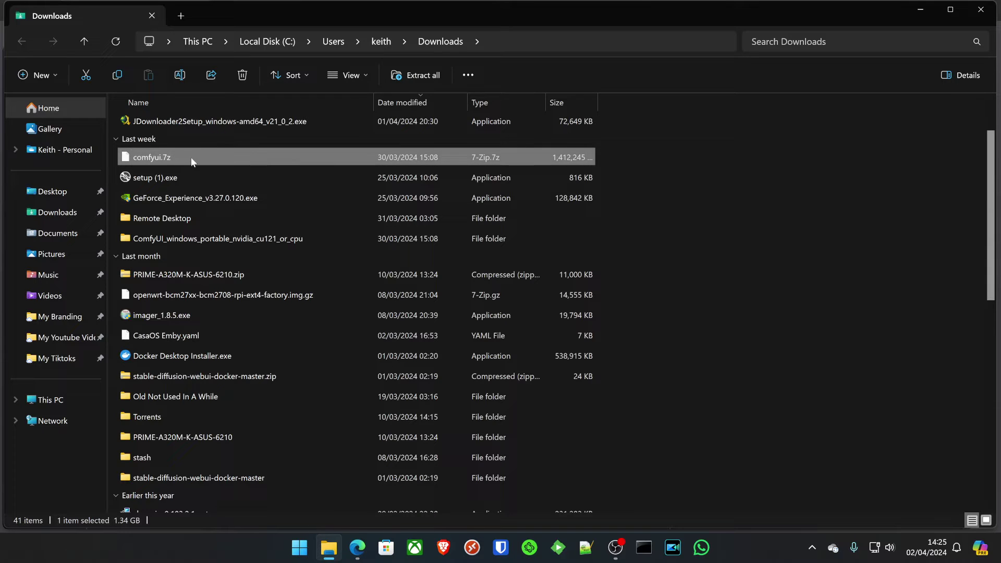
left_click(163, 158)
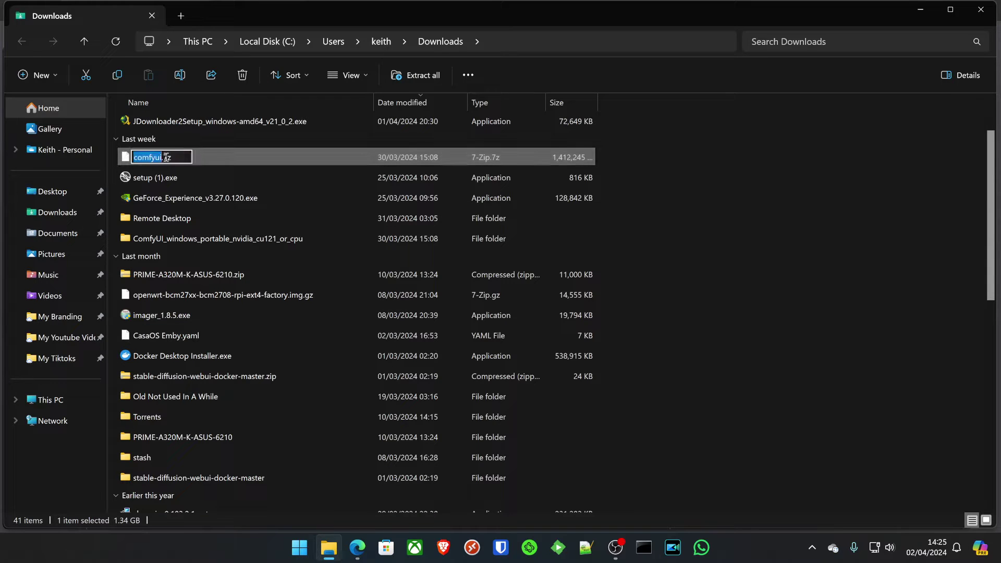
key("End")
type("demo")
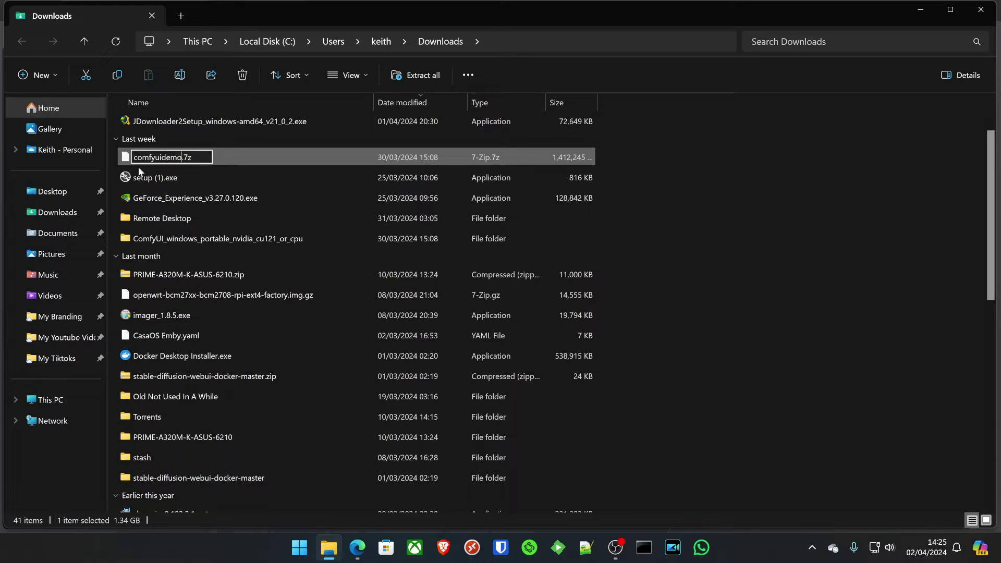
key("Return")
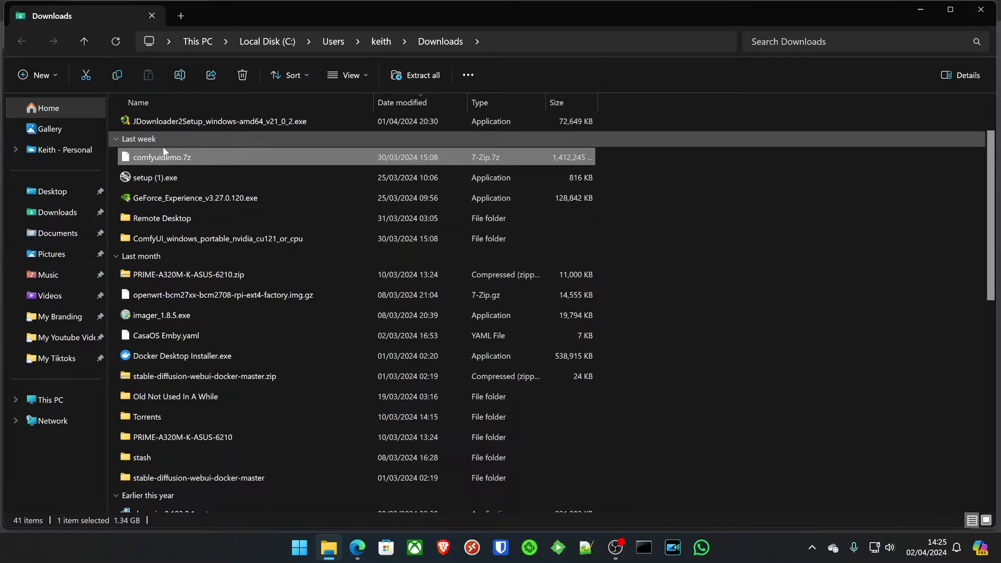
- Extract comfyuidemo.7z with 7-Zip into a comfyuidemo folder
left_click_drag(145, 159, 632, 158)
mouse_move(631, 158)
left_click(822, 217)
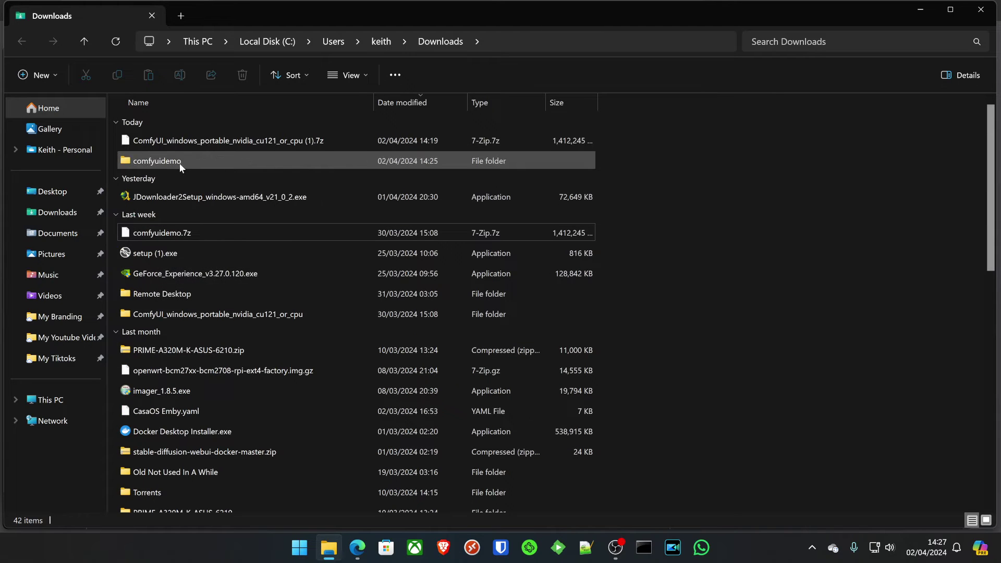
- Open comfyuidemo and then its ComfyUI_windows_portable folder
double_click(179, 161)
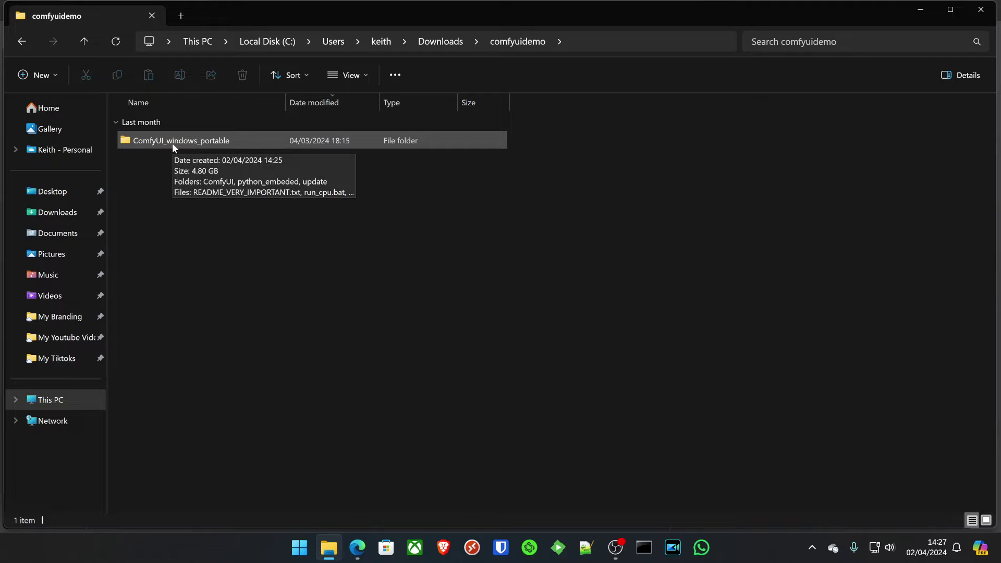
double_click(172, 142)
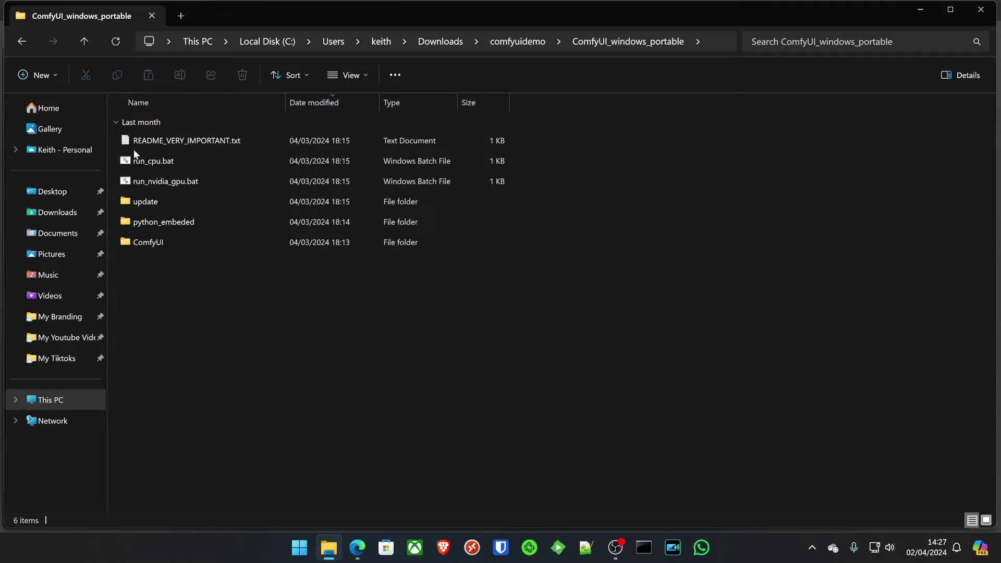
- Copy the stable diffusion 1.5 checkpoint link from README_VERY_IMPORTANT.txt, then return to the browser
double_click(161, 142)
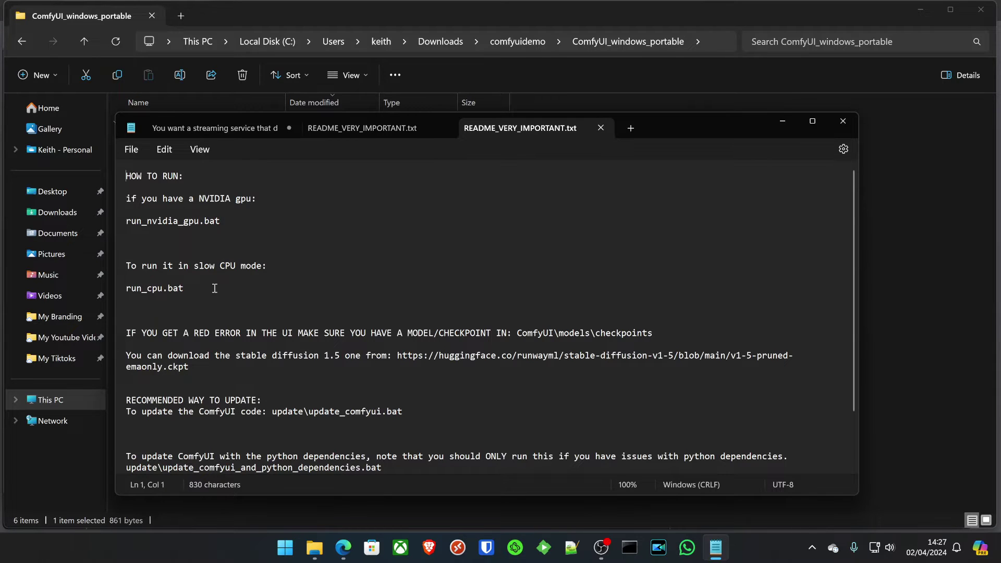
scroll(212, 286, "down", 2)
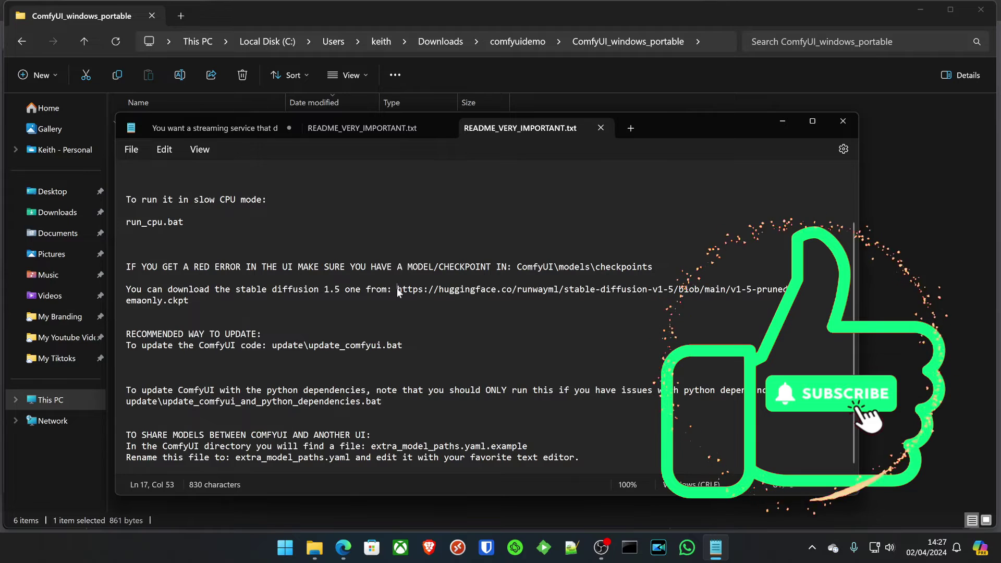
left_click_drag(399, 288, 371, 297)
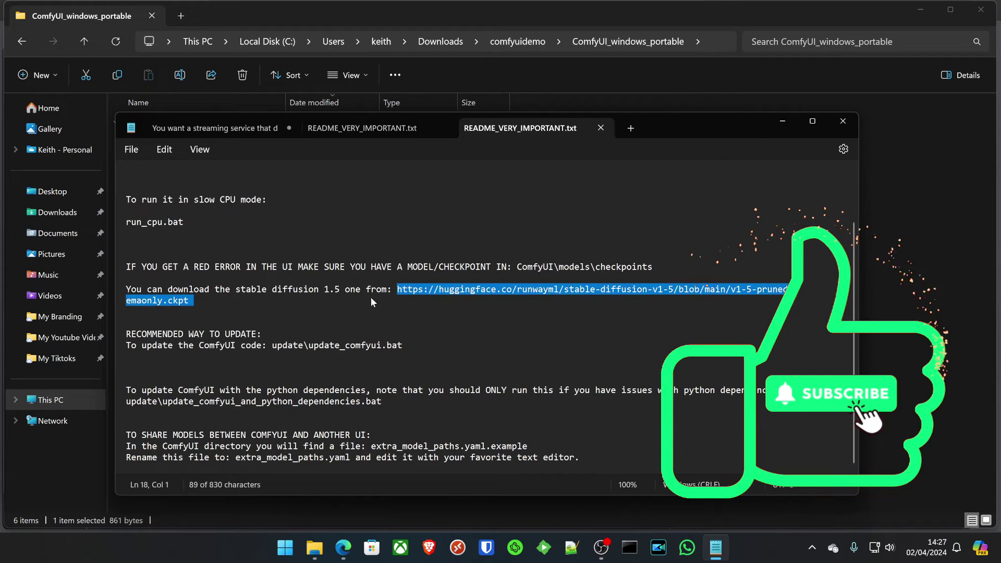
right_click(180, 300)
left_click(217, 70)
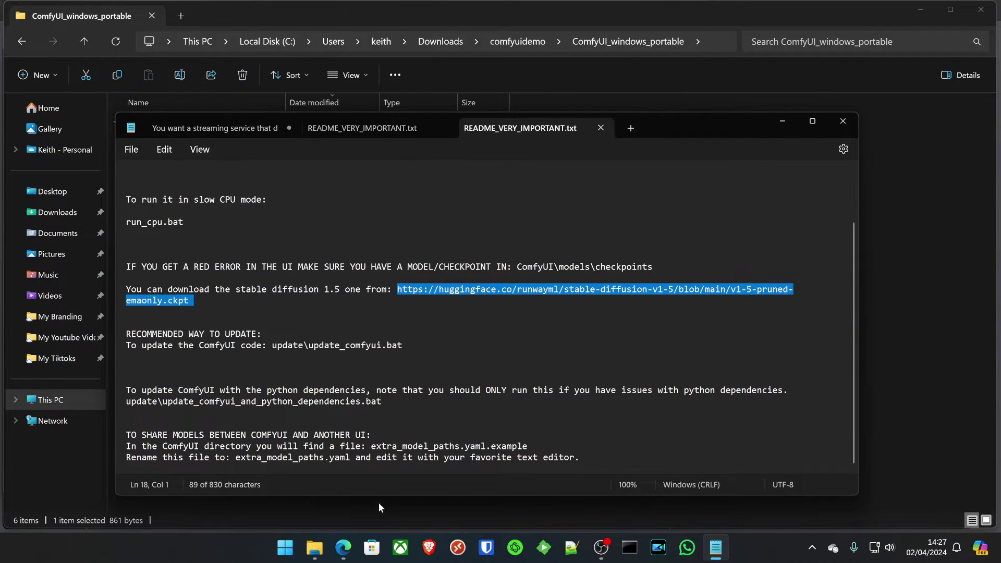
left_click(343, 547)
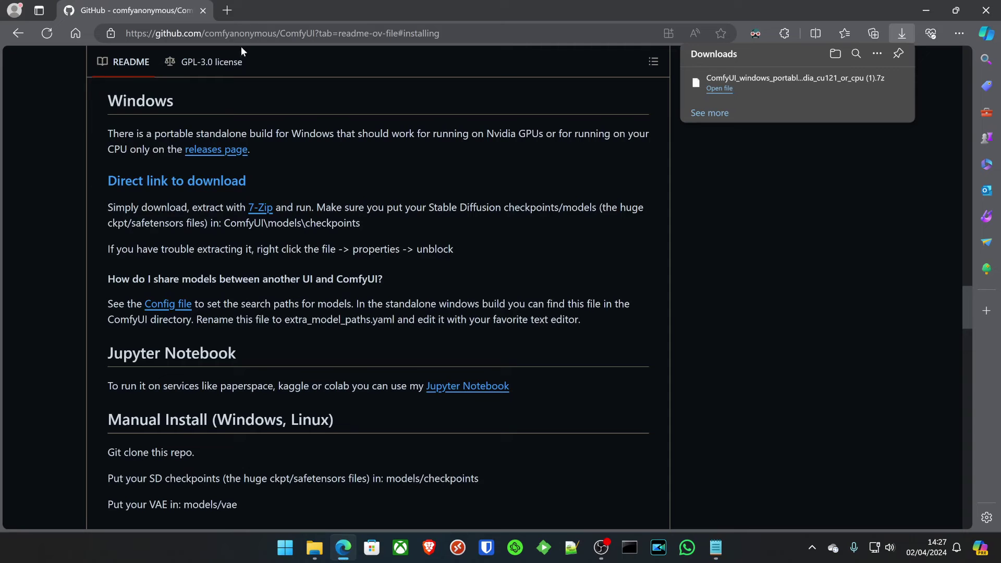
- Load the copied Hugging Face link in a new tab and save the checkpoint link as a file
left_click(227, 10)
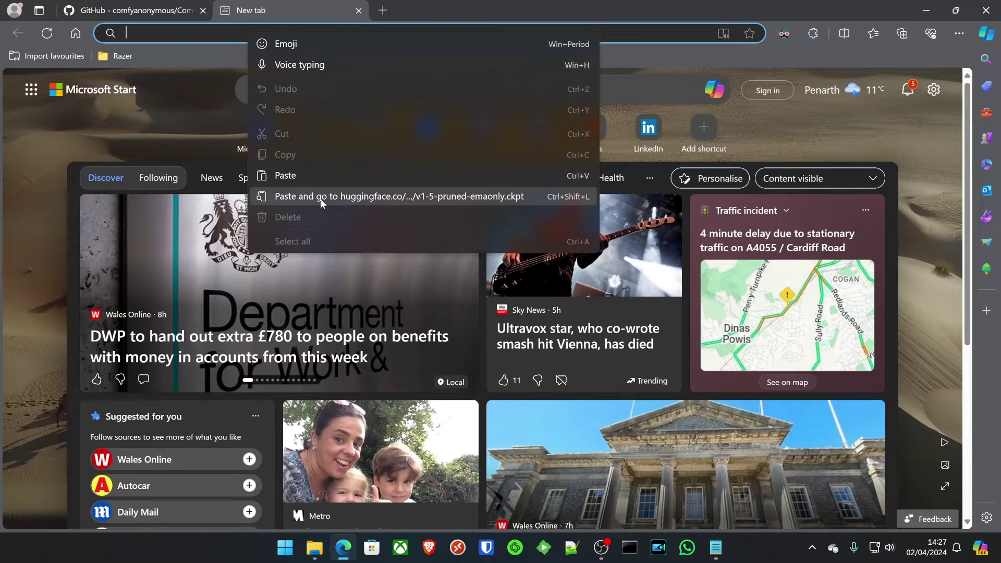
left_click(320, 195)
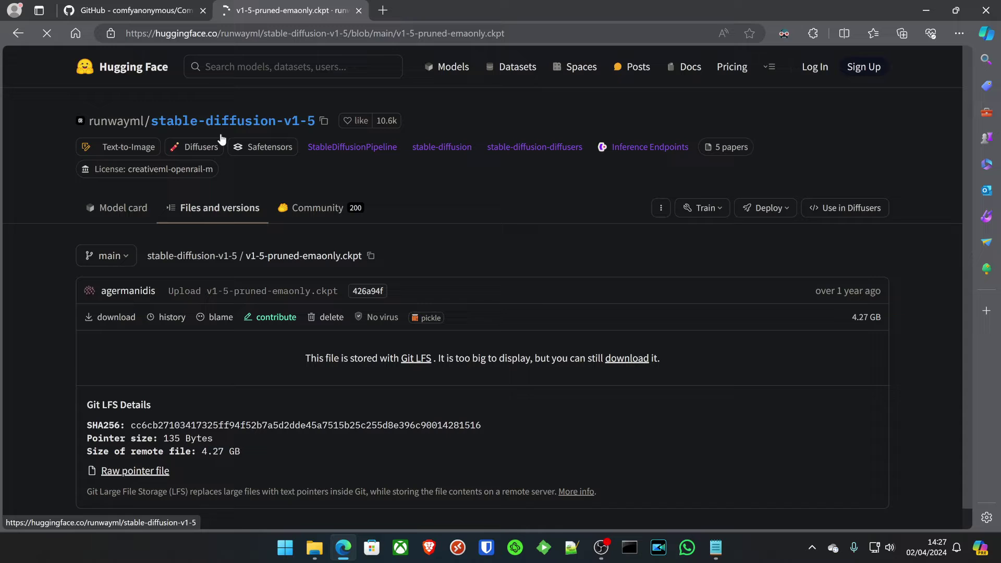
right_click(628, 363)
left_click(675, 256)
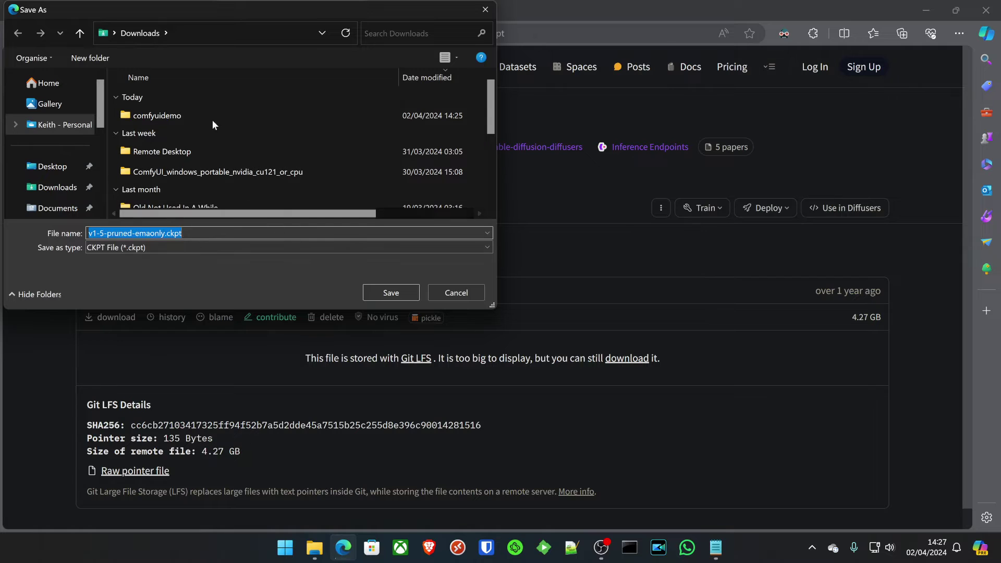
- Save v1-5-pruned-emaonly.ckpt into comfyuidemo\ComfyUI_windows_portable\ComfyUI\models\checkpoints
double_click(166, 115)
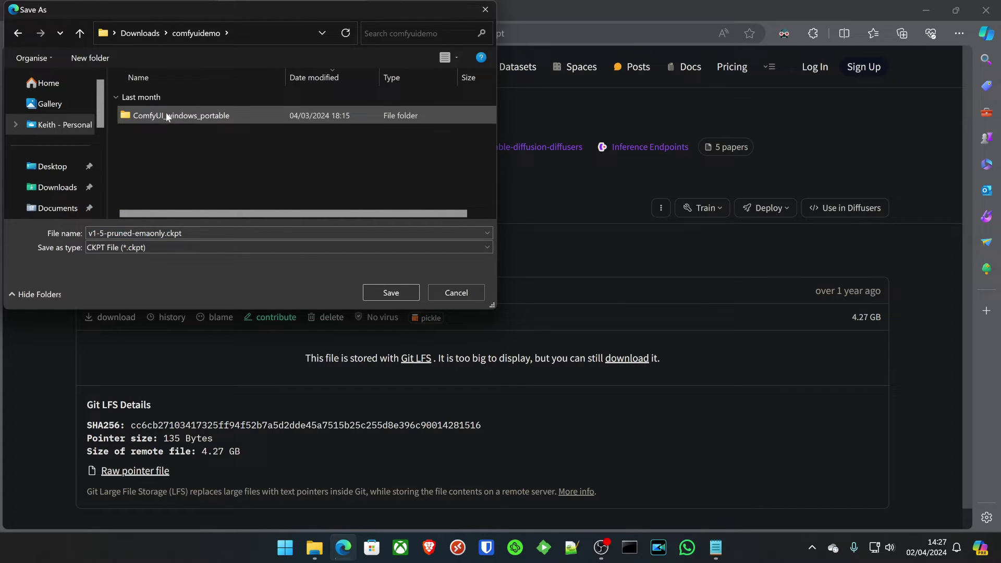
double_click(167, 116)
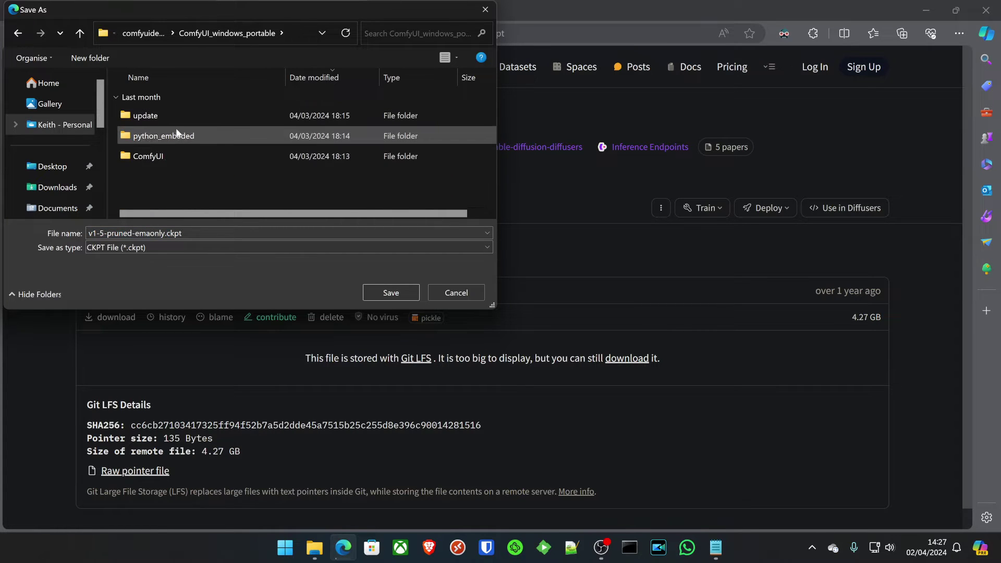
double_click(164, 158)
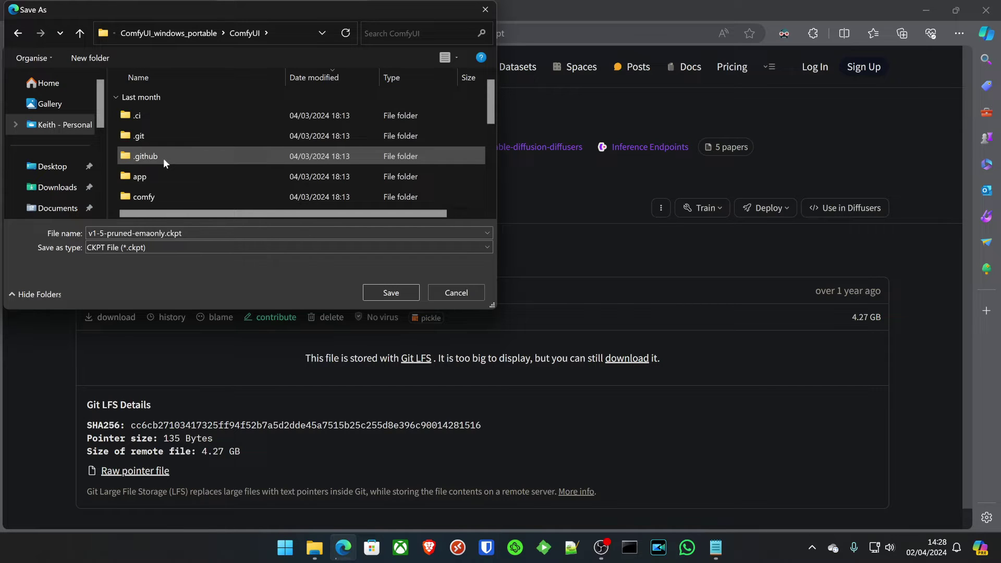
scroll(163, 157, "down", 2)
double_click(204, 5)
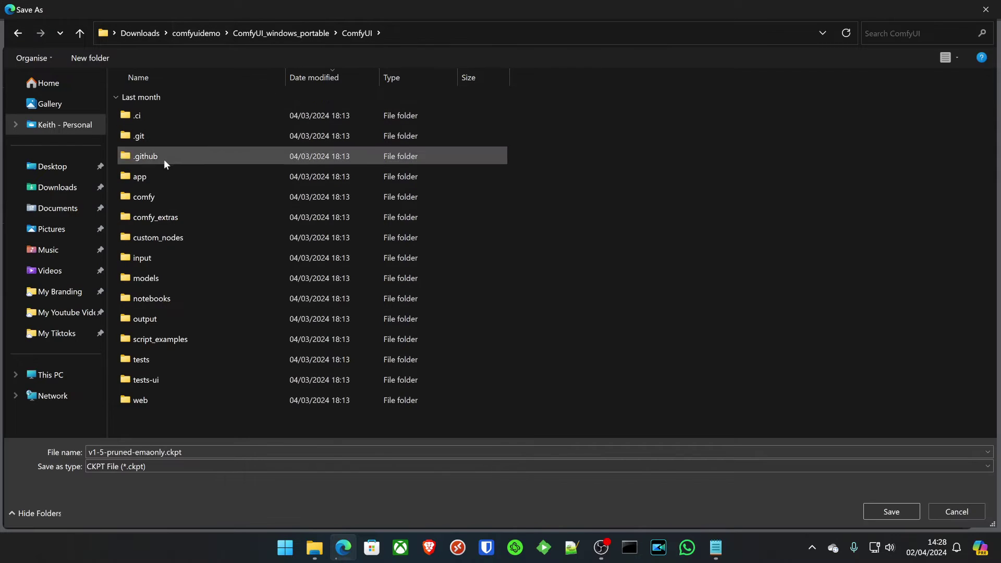
double_click(155, 279)
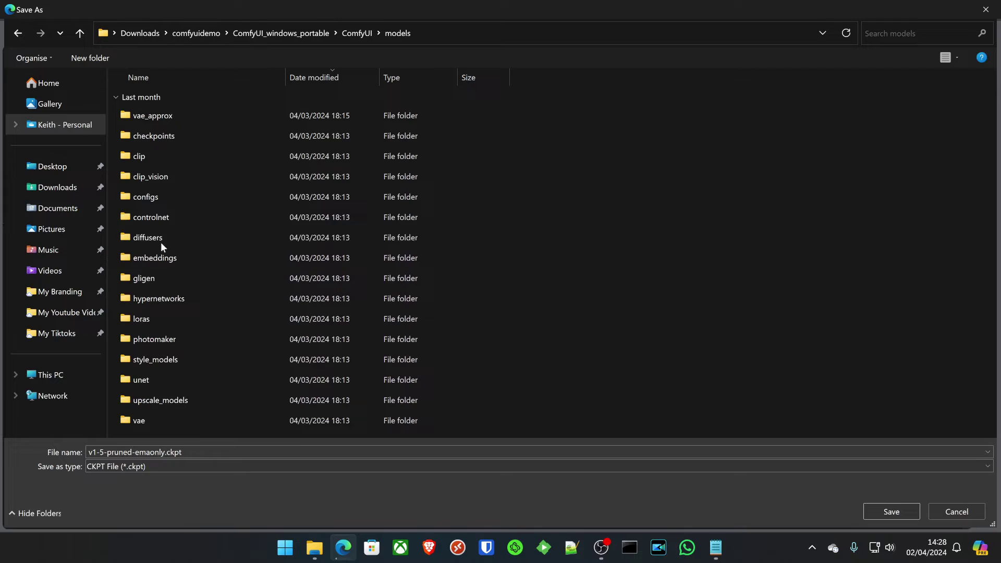
double_click(165, 139)
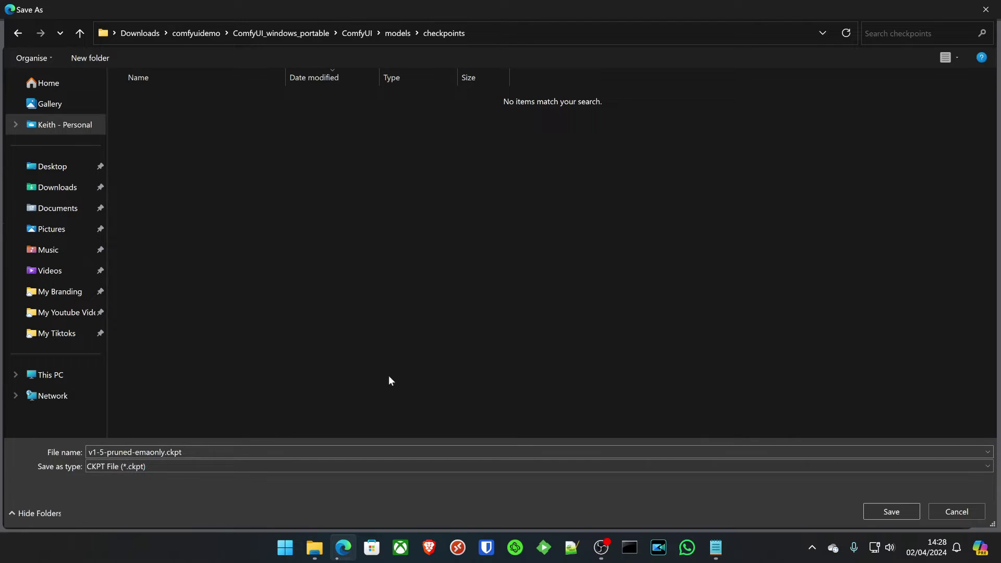
left_click(886, 515)
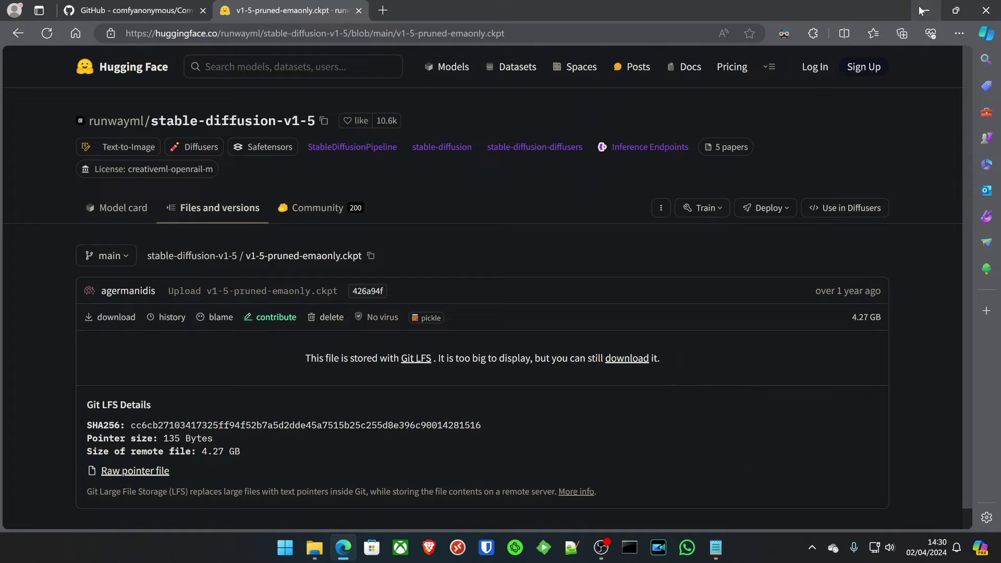
- Clear the desktop and open run_nvidia_gpu.bat for editing in Notepad
left_click(925, 9)
left_click(641, 10)
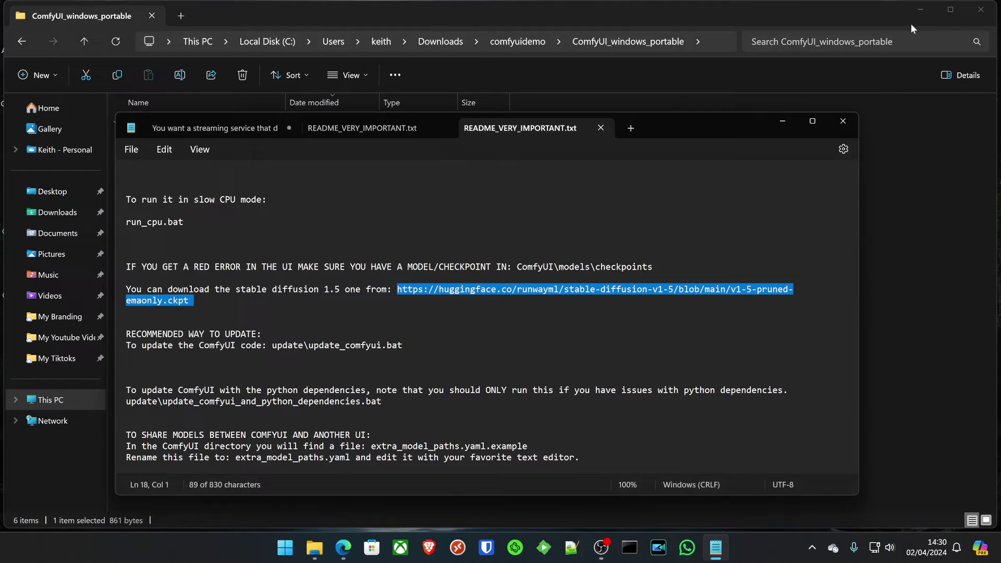
left_click(922, 10)
left_click(781, 122)
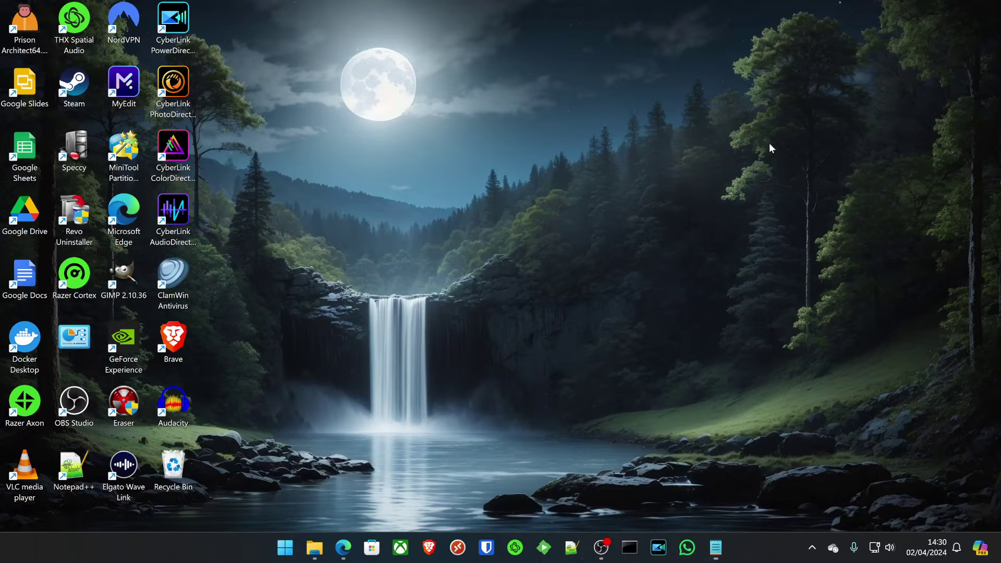
left_click(314, 547)
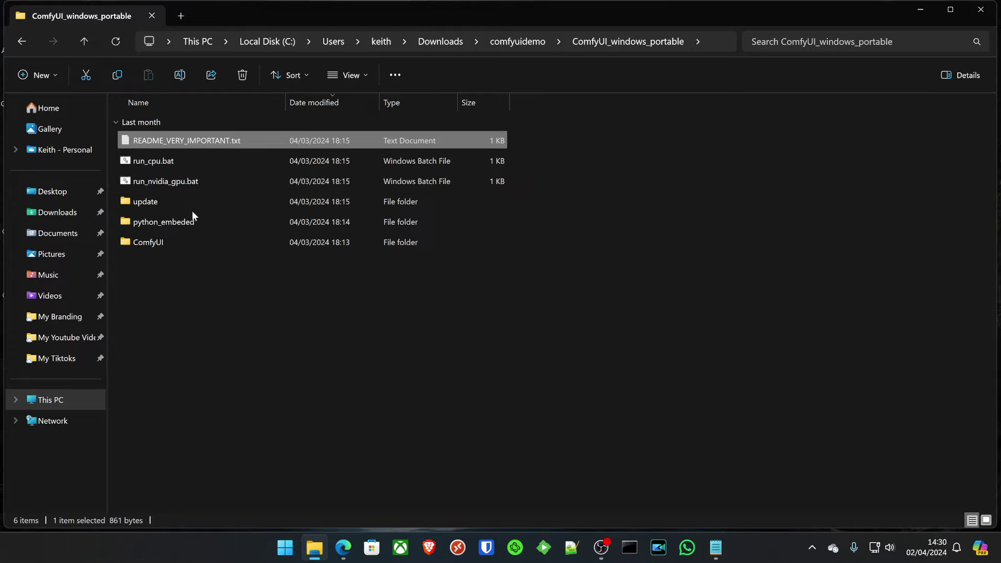
left_click(164, 183)
right_click(177, 181)
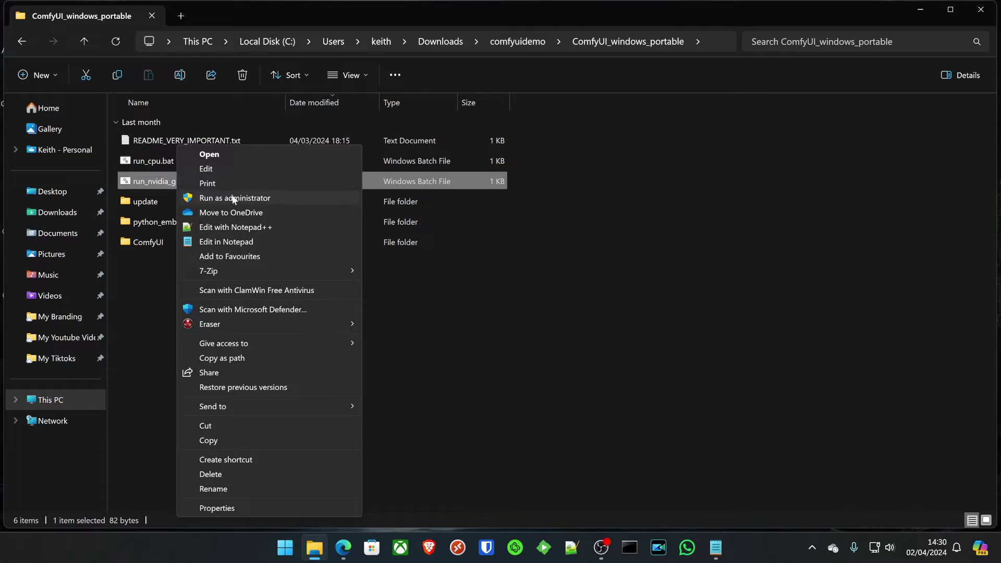
left_click(258, 169)
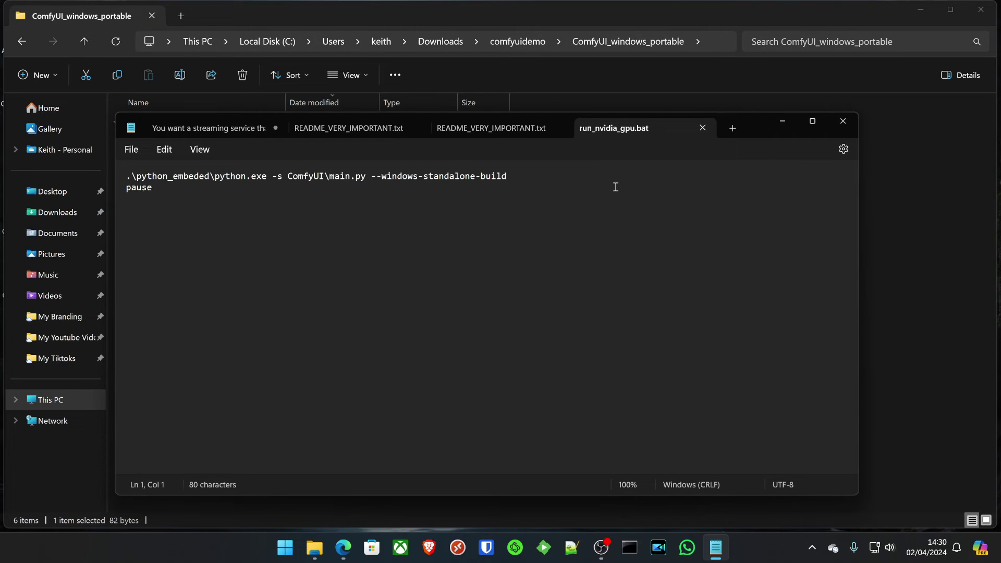
- Append --listen to the end of the python launch line
left_click(615, 187)
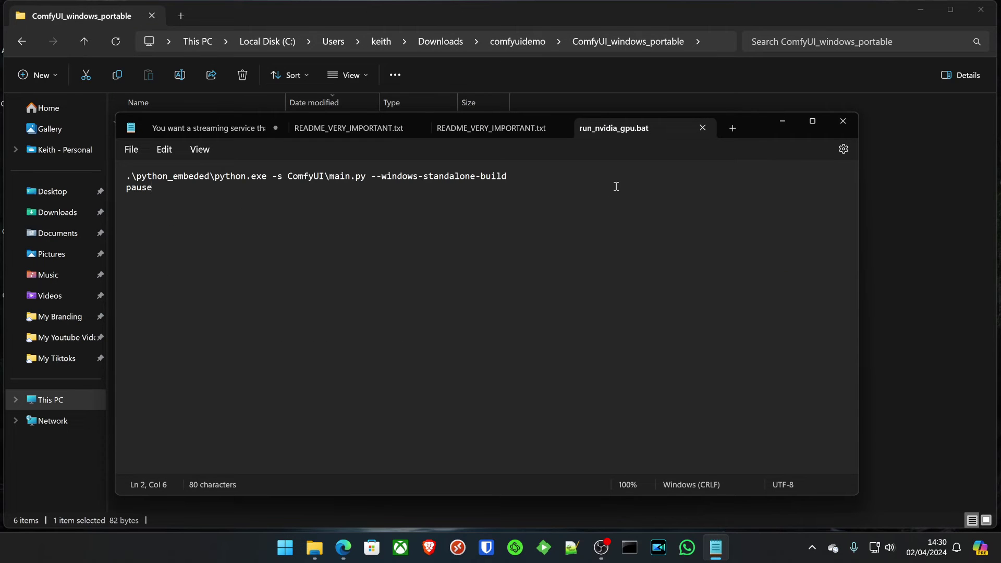
left_click(516, 177)
type("--listen")
- Close Notepad and run run_nvidia_gpu.bat to start the ComfyUI server
left_click(842, 121)
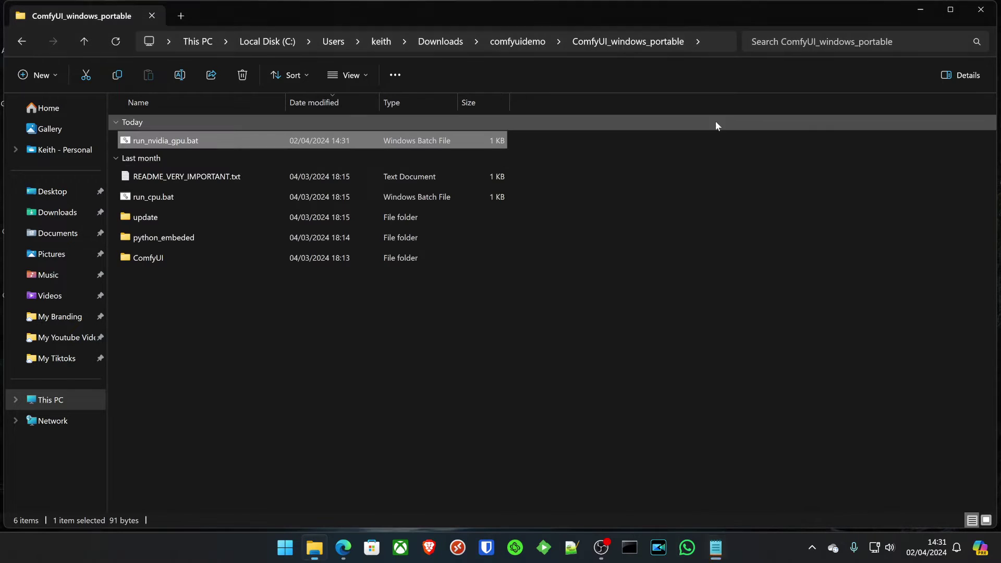
double_click(161, 140)
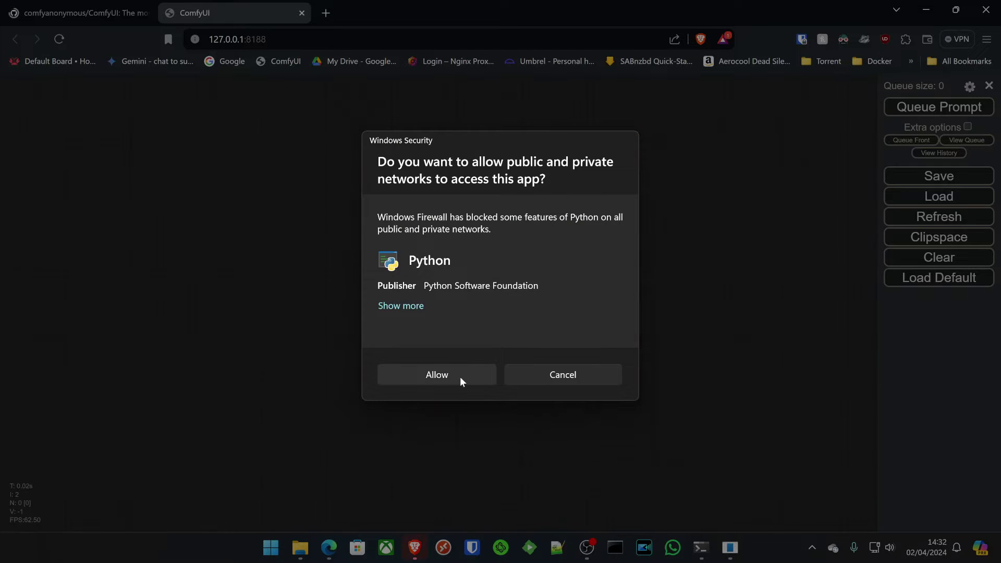
- Allow Python through the firewall and check that Load Checkpoint uses v1-5-pruned-emaonly.ckpt
left_click(450, 376)
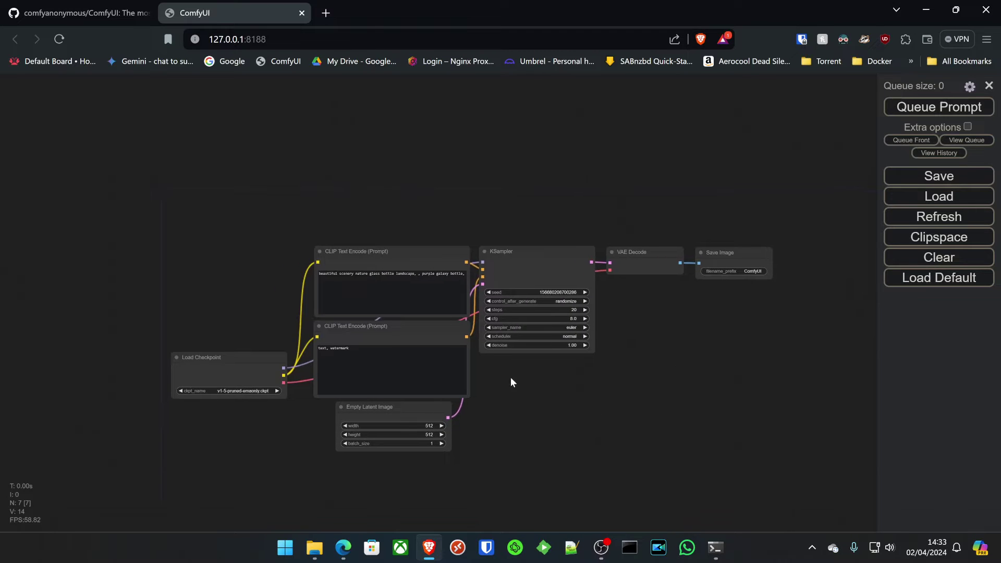
scroll(247, 411, "up", 5)
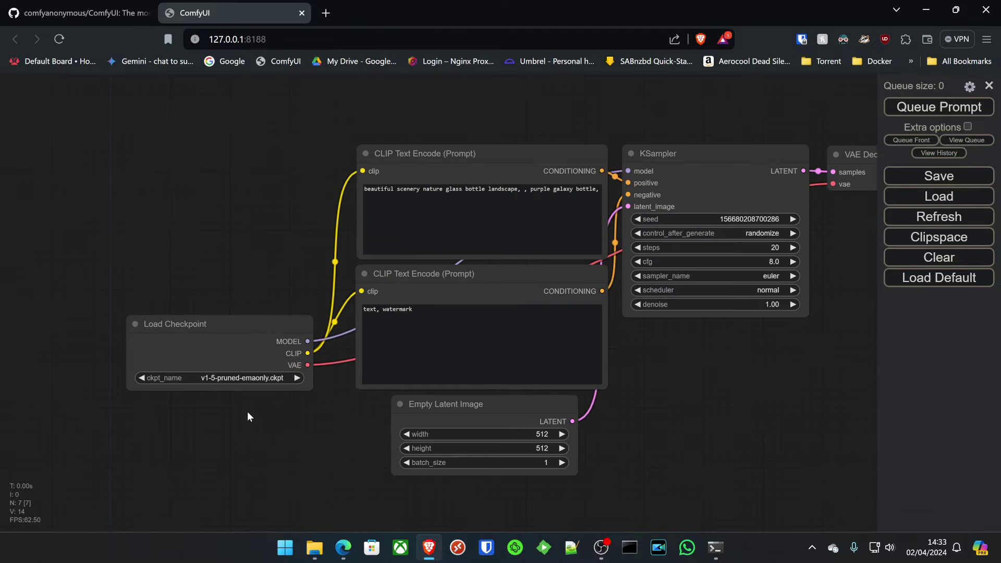
left_click(255, 387)
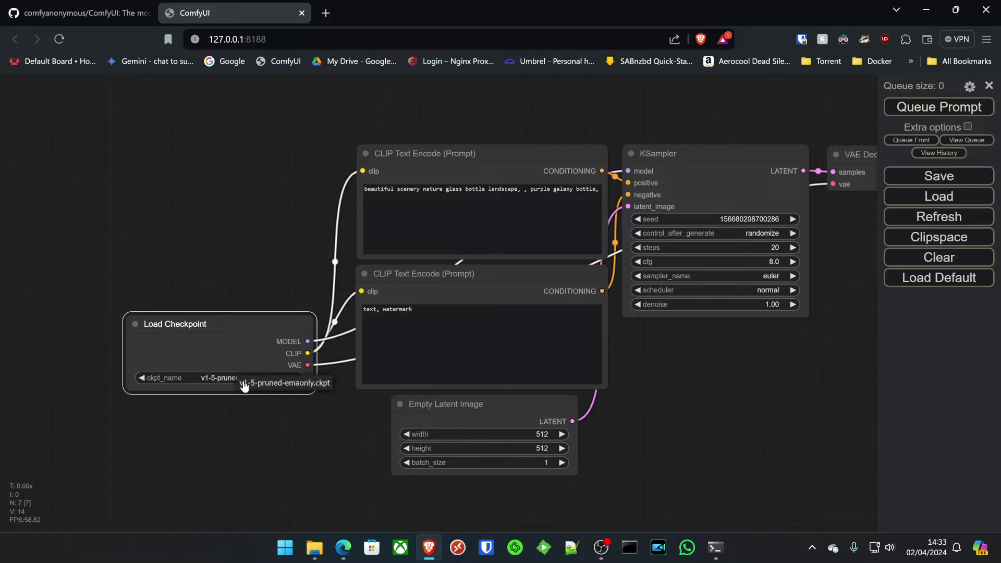
scroll(220, 392, "up", 3)
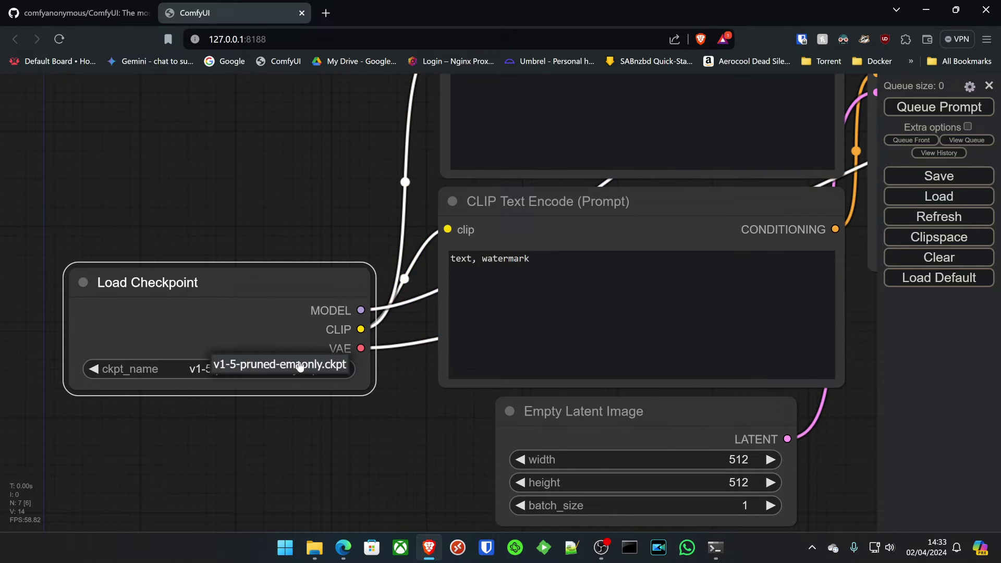
left_click_drag(207, 413, 247, 417)
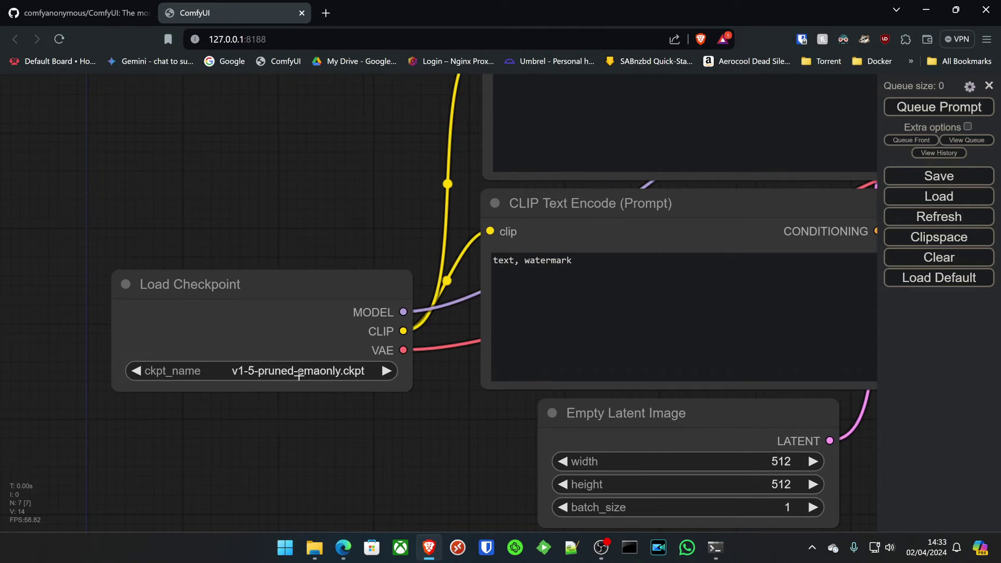
scroll(377, 434, "down", 1)
scroll(376, 434, "down", 3)
left_click_drag(337, 264, 288, 282)
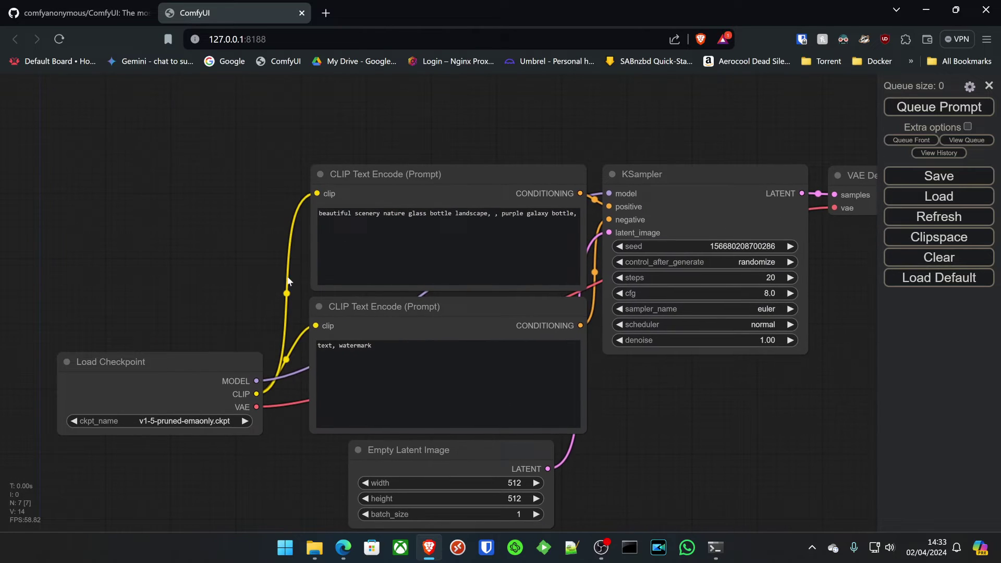
scroll(223, 217, "up", 3)
scroll(263, 212, "up", 3)
left_click_drag(264, 212, 7, 243)
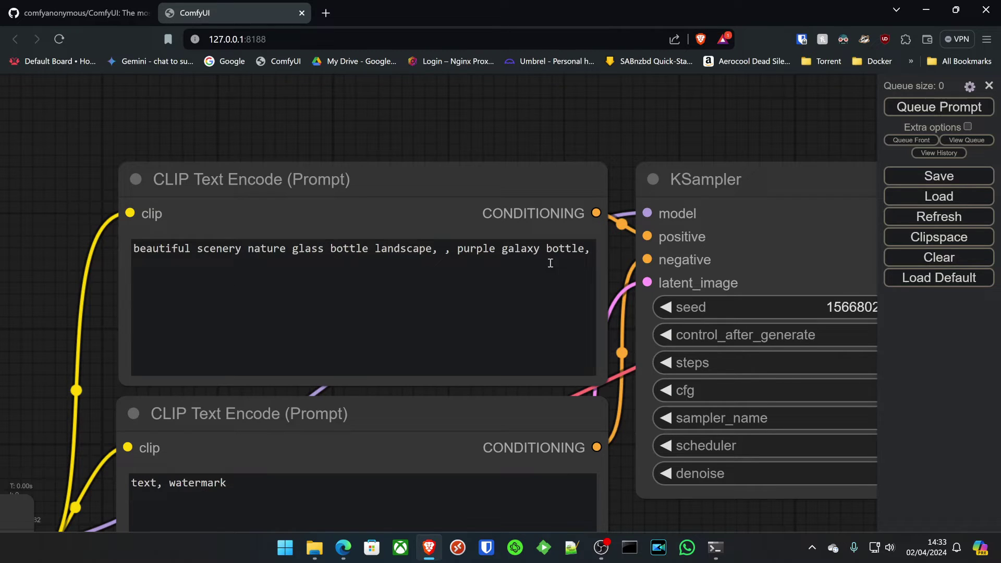
scroll(528, 167, "down", 5)
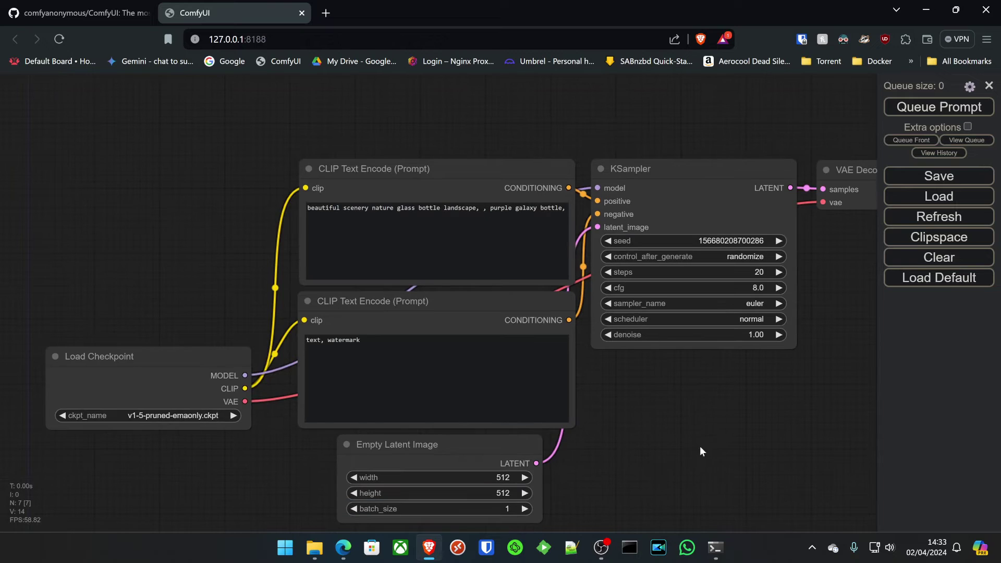
left_click_drag(700, 446, 518, 369)
left_click_drag(698, 264, 628, 339)
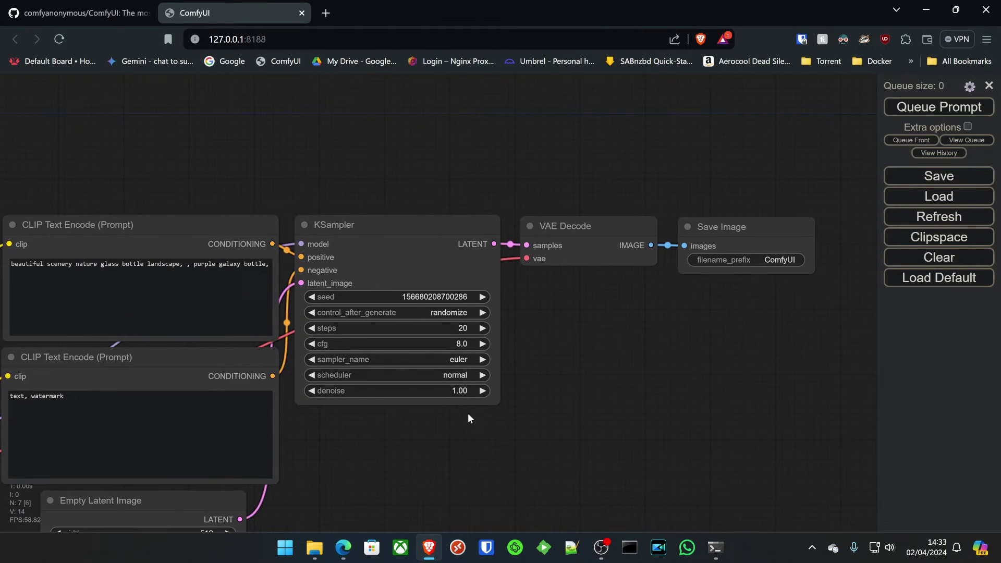
left_click_drag(468, 418, 725, 335)
left_click_drag(646, 426, 375, 453)
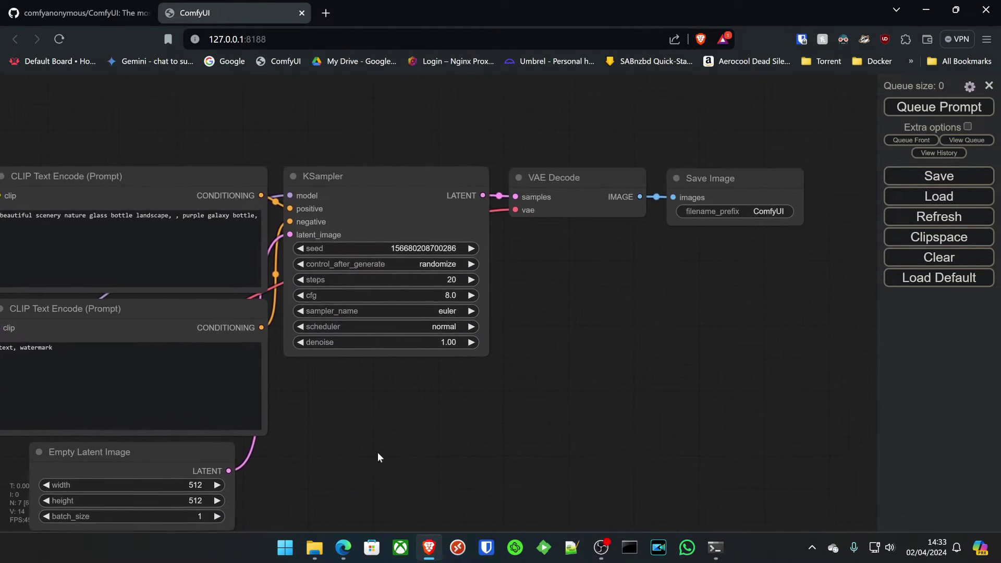
left_click_drag(36, 112, 238, 130)
left_click_drag(734, 361, 605, 340)
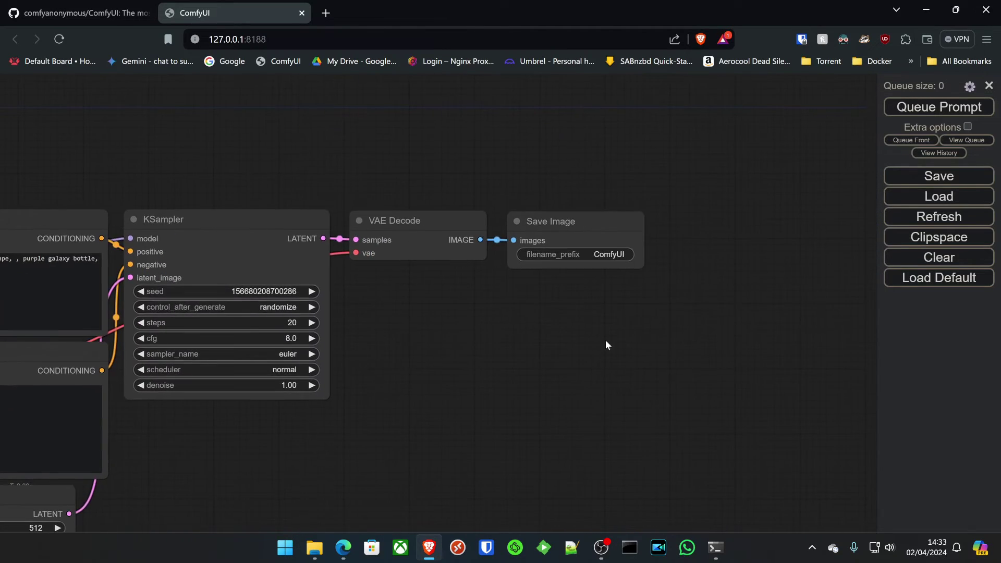
- Queue the default workflow and pan the canvas to view the purple galaxy bottle output
left_click(935, 109)
scroll(640, 283, "down", 3)
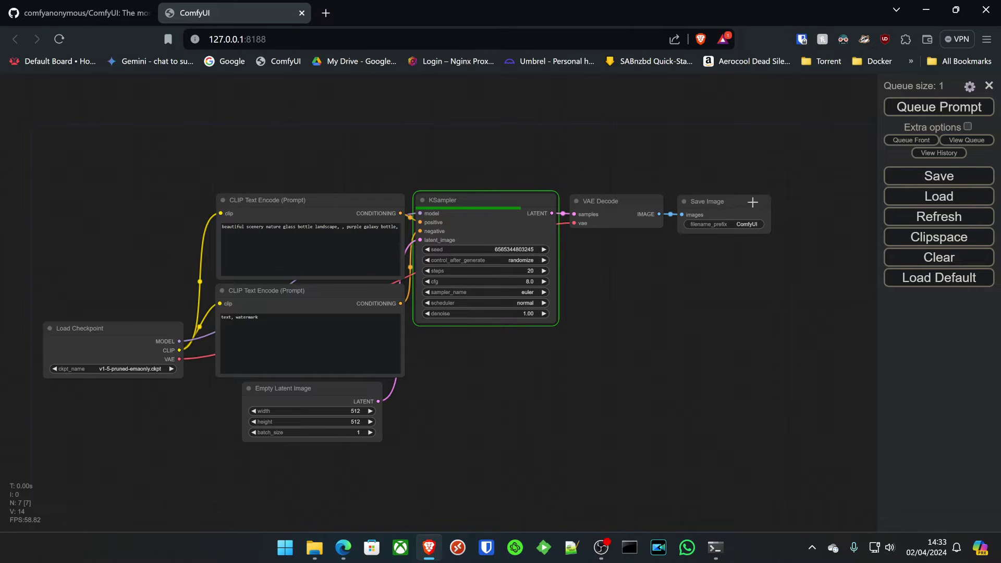
scroll(771, 250, "up", 5)
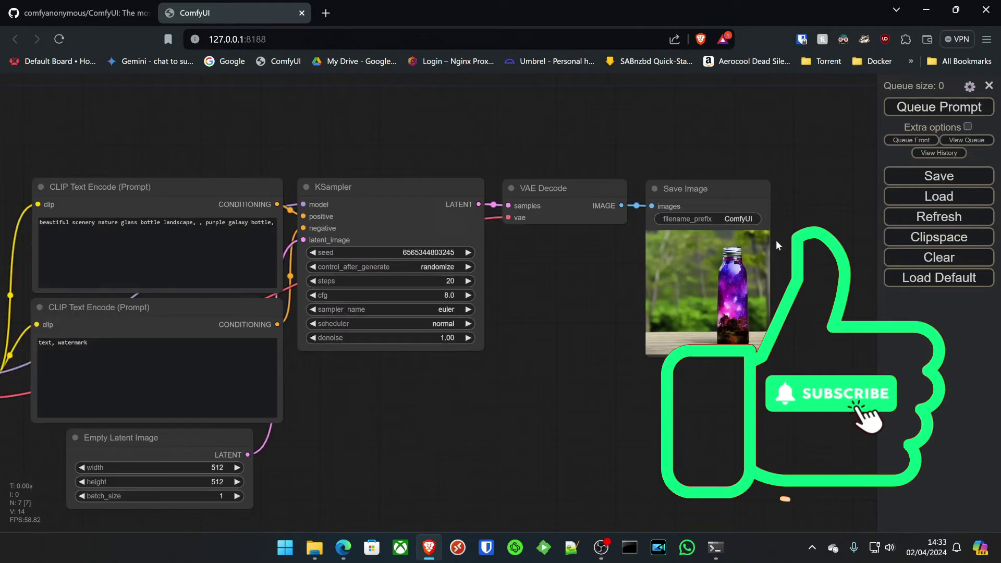
scroll(765, 316, "up", 8)
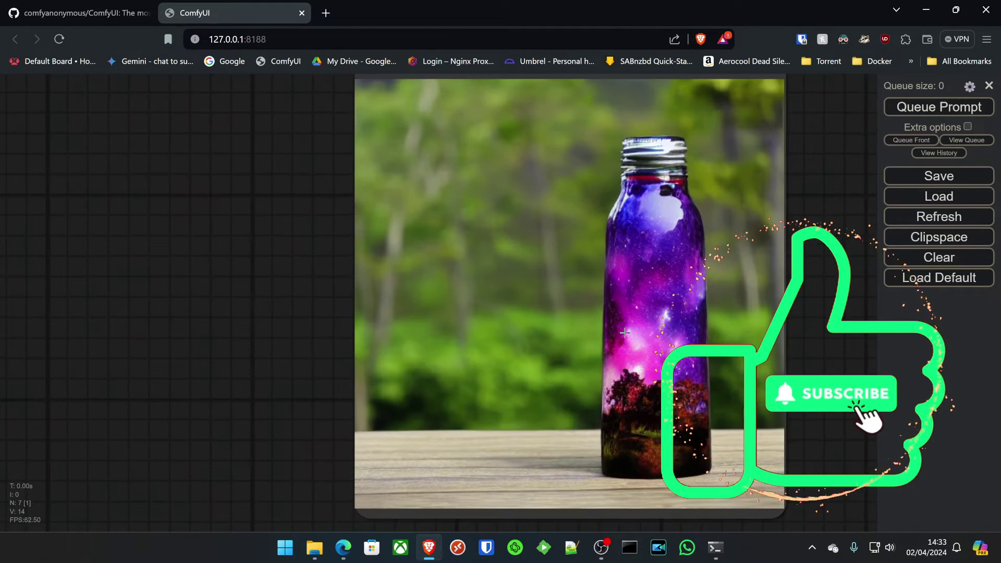
scroll(807, 264, "down", 6)
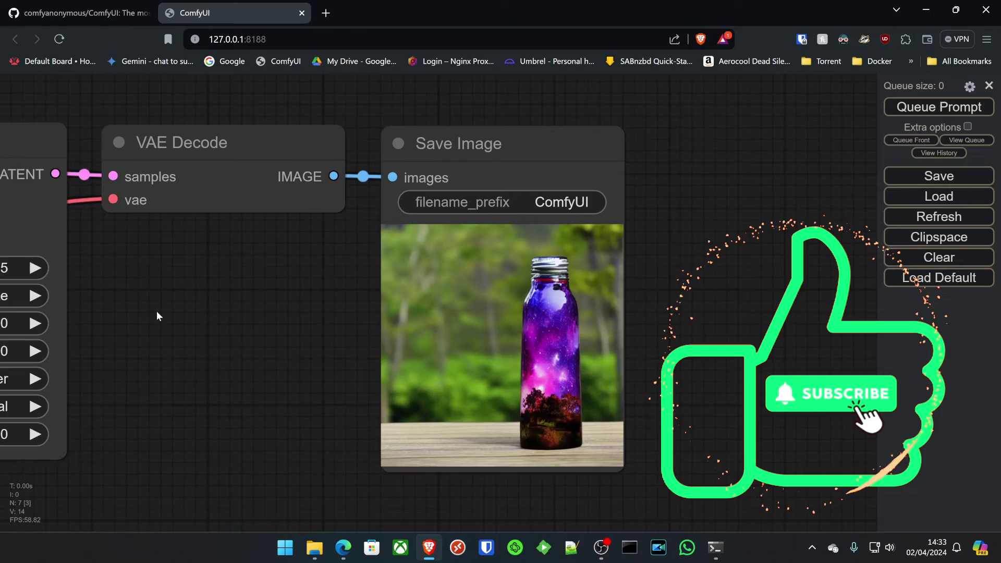
left_click_drag(156, 310, 398, 286)
scroll(398, 287, "up", 1)
scroll(398, 291, "down", 1)
left_click_drag(505, 285, 713, 285)
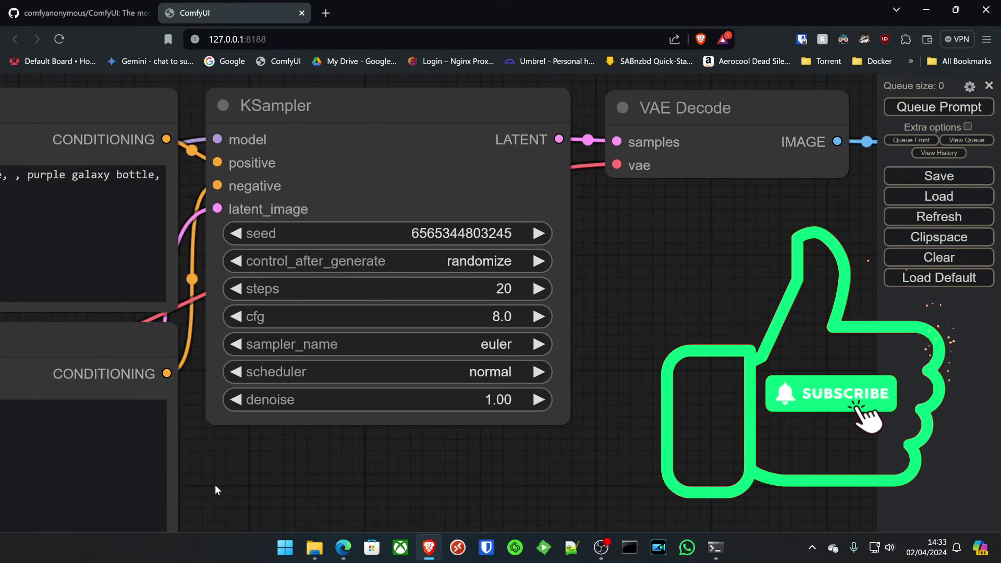
scroll(214, 484, "down", 3)
left_click_drag(316, 482, 518, 229)
scroll(468, 287, "up", 4)
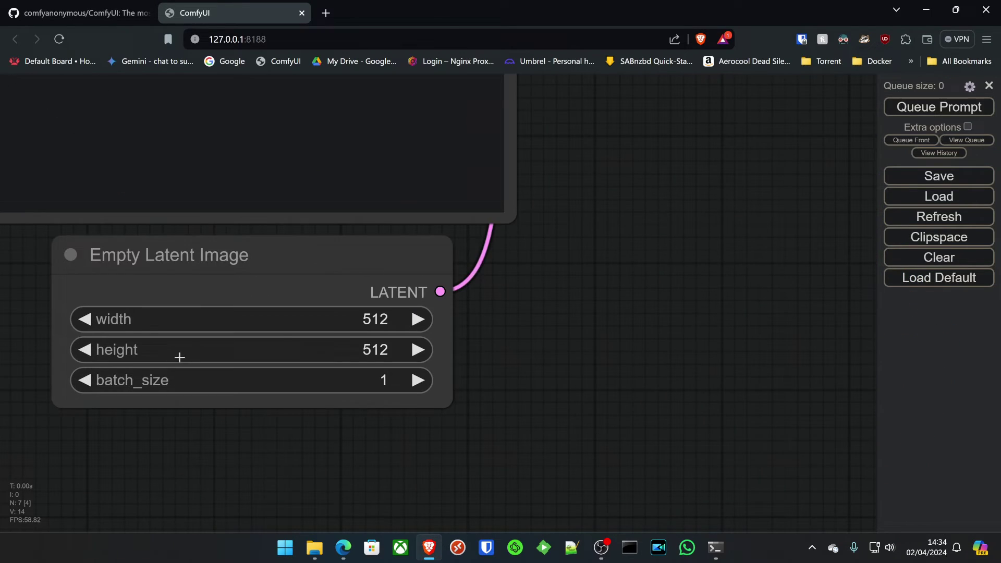
scroll(359, 318, "down", 4)
left_click_drag(572, 277, 339, 415)
scroll(528, 253, "up", 1)
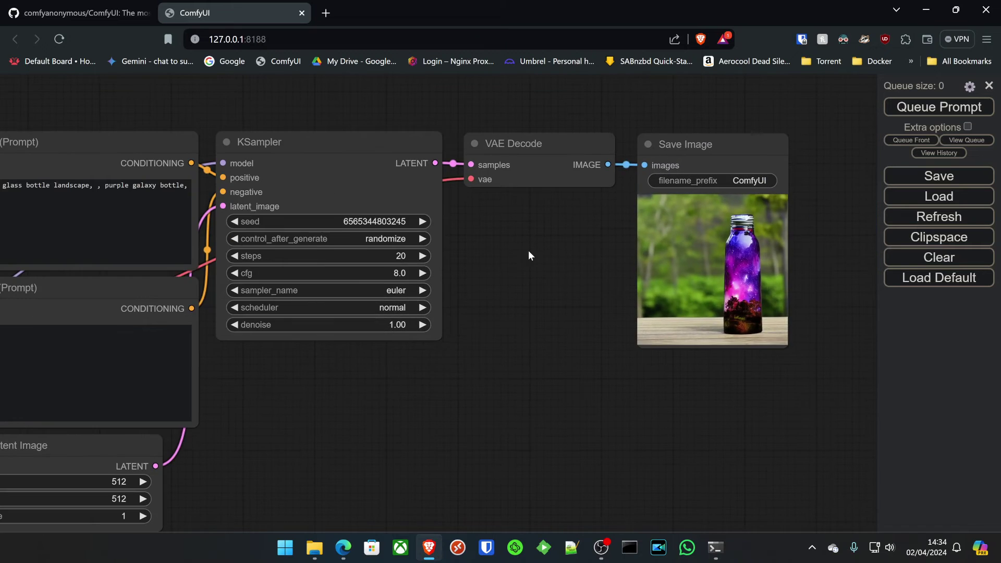
left_click_drag(527, 253, 454, 330)
scroll(547, 273, "up", 4)
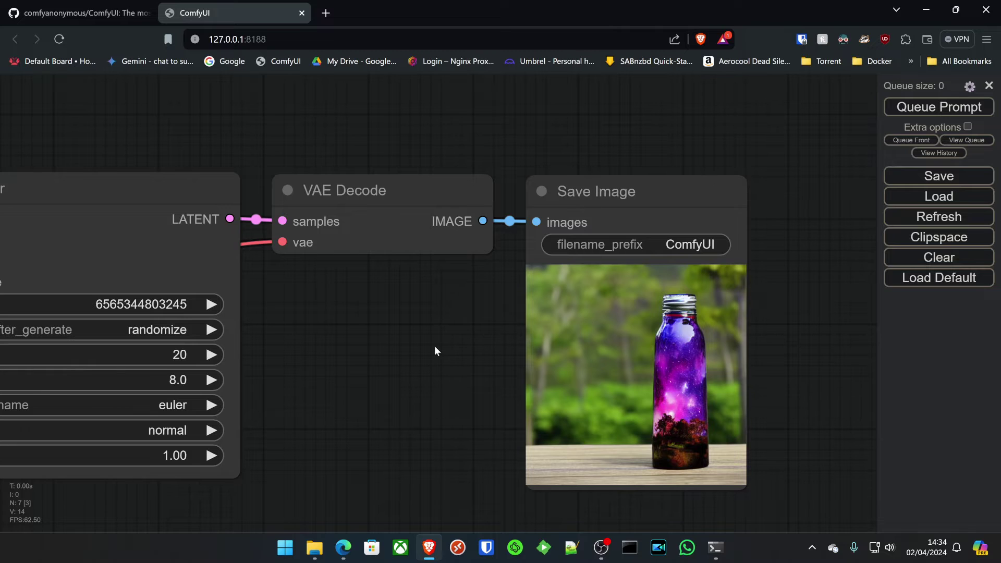
- Replace the positive prompt with 'A hedgehog riding a bike' and queue the workflow
scroll(436, 351, "down", 8)
left_click_drag(150, 214, 192, 210)
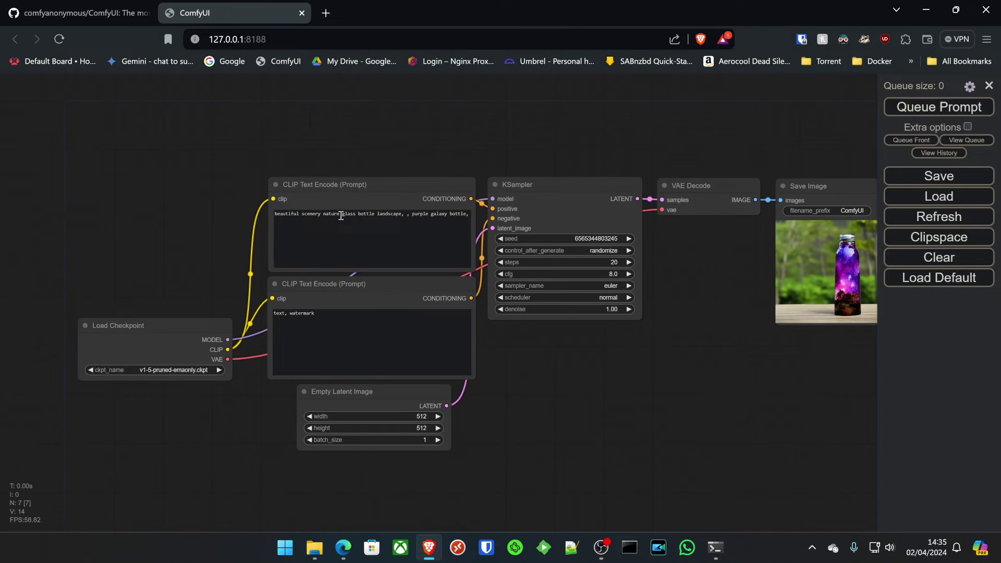
scroll(270, 198, "up", 5)
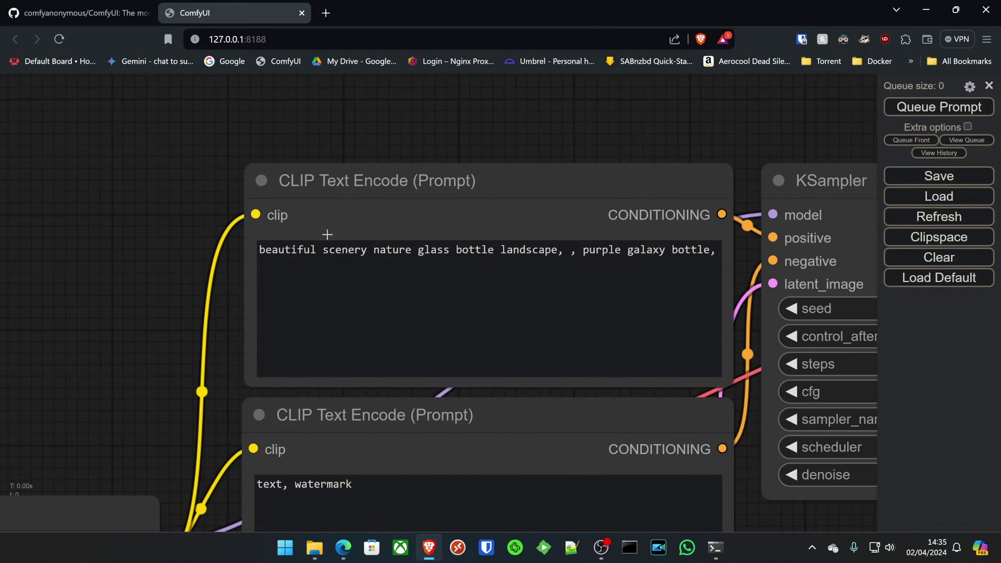
left_click(425, 253)
key("ctrl+a")
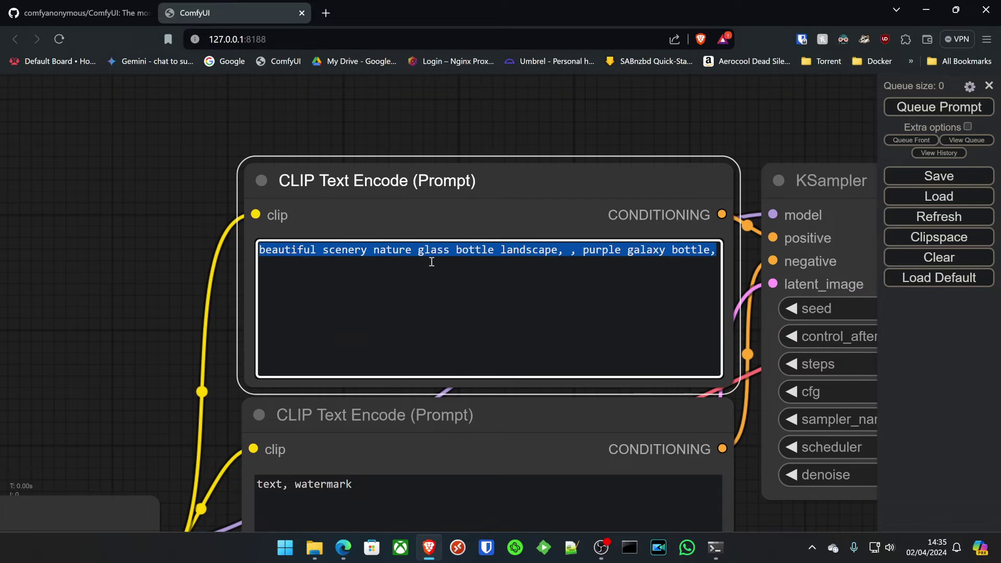
type("A ")
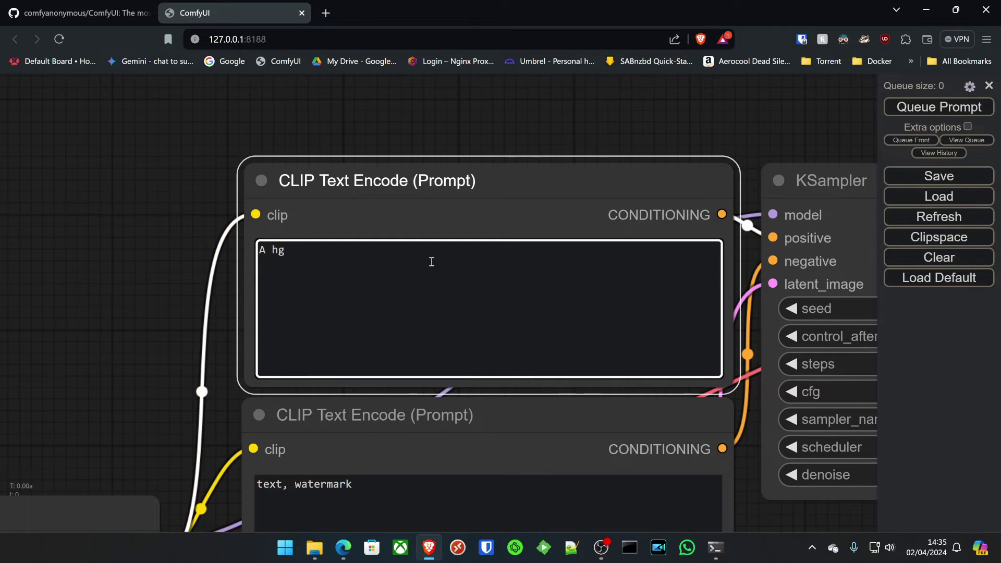
type("hedgehog riding a bi")
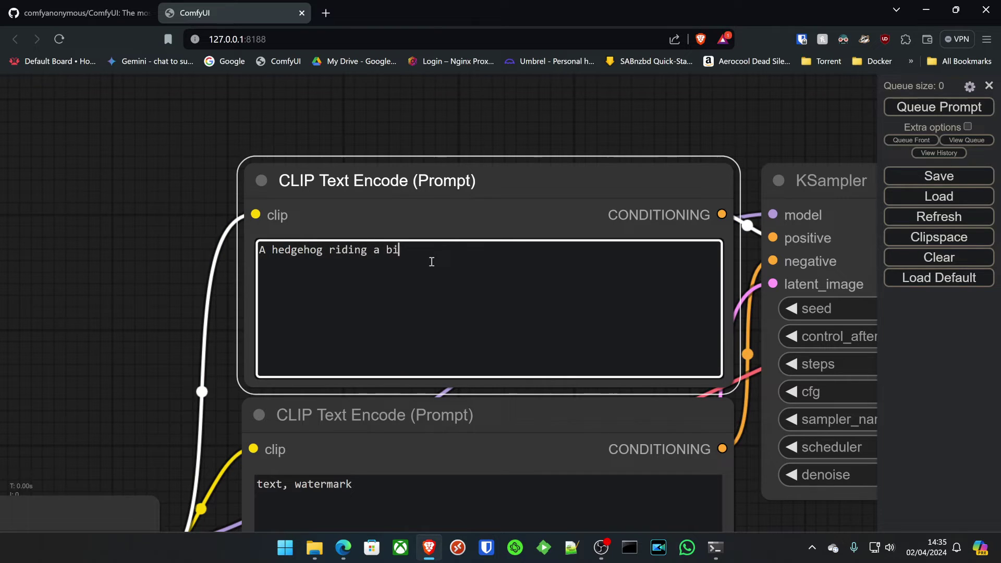
type("ke.")
key("ctrl+Return")
- Pan the canvas to view the hedgehog-on-a-bicycle image in Save Image
scroll(781, 127, "down", 10)
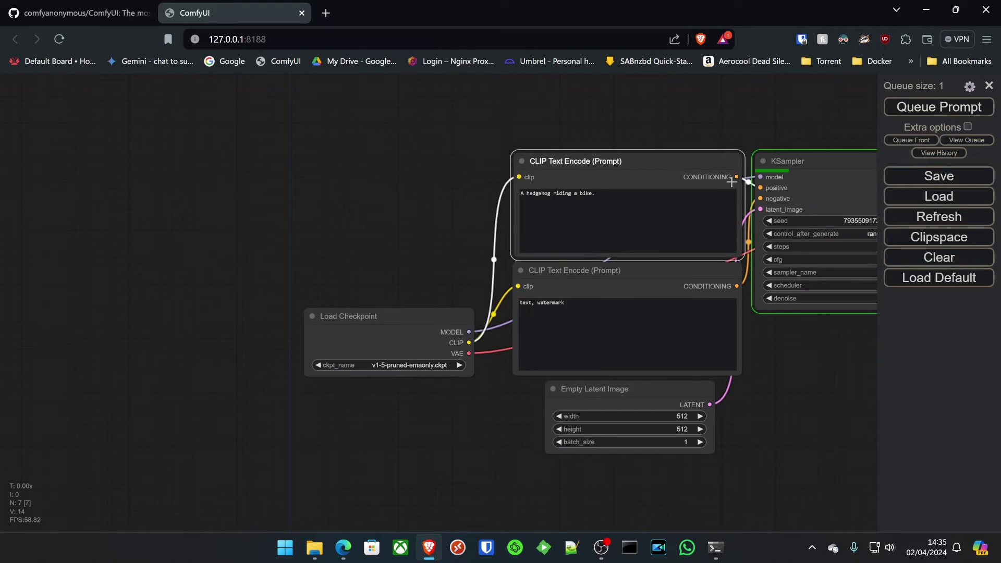
left_click_drag(765, 357, 313, 361)
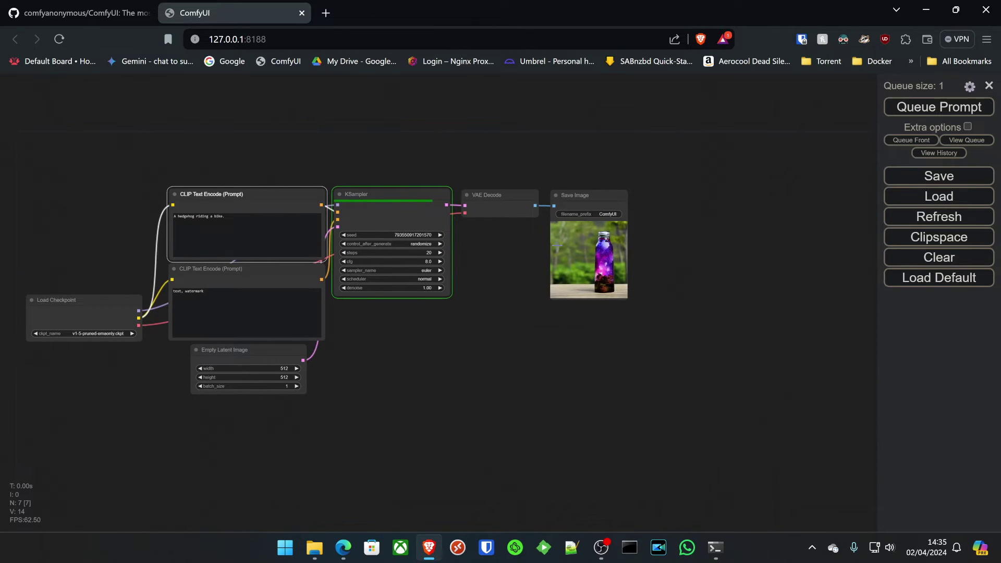
scroll(599, 258, "up", 6)
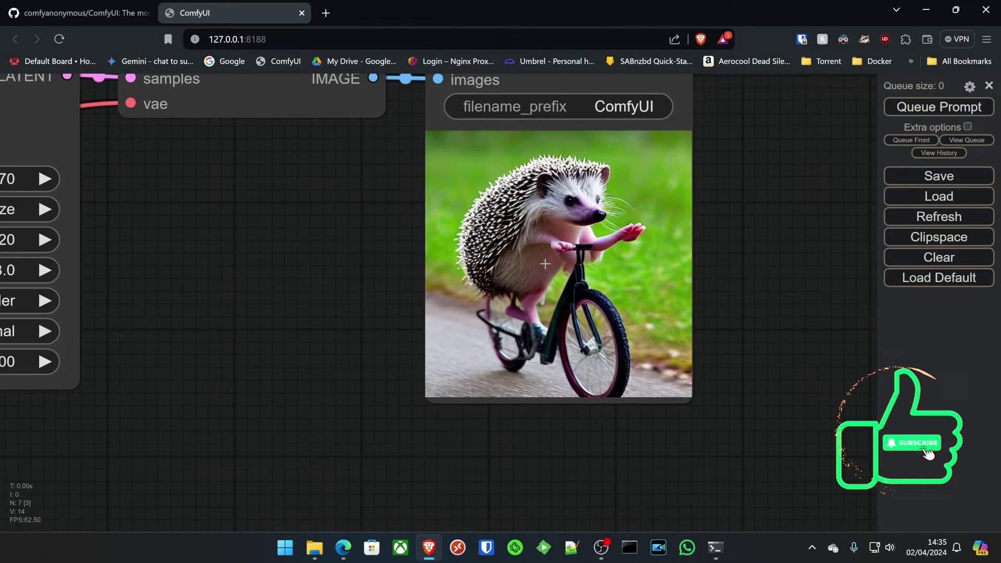
scroll(544, 264, "up", 2)
left_click_drag(253, 264, 218, 359)
scroll(317, 373, "down", 1)
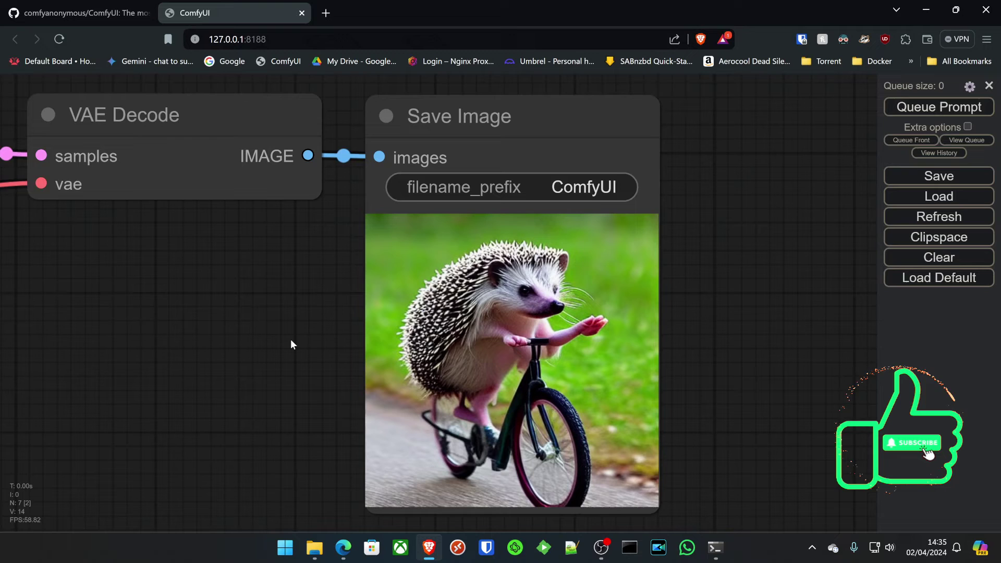
scroll(290, 339, "down", 5)
left_click_drag(257, 371, 409, 367)
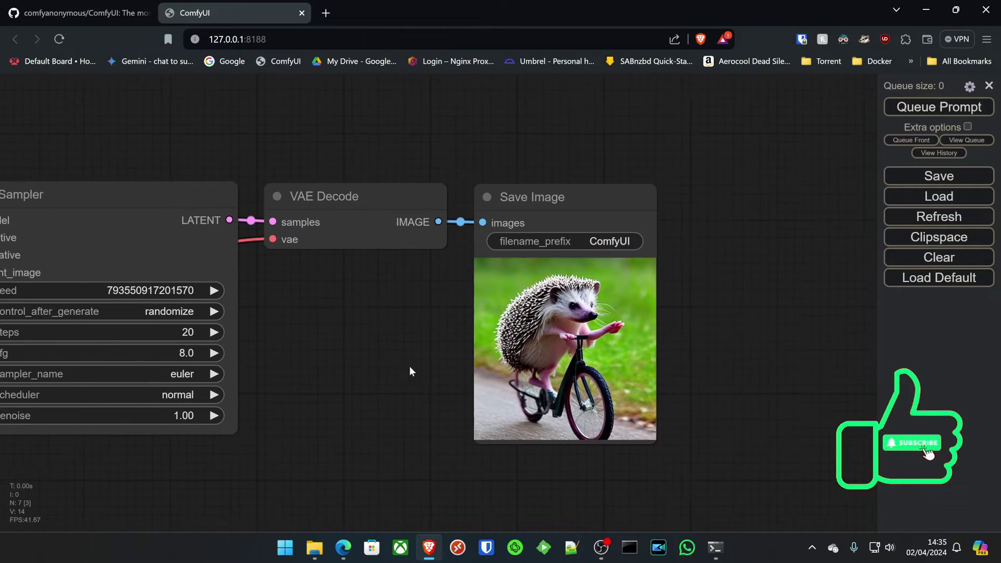
scroll(409, 371, "down", 5)
left_click_drag(371, 409, 560, 359)
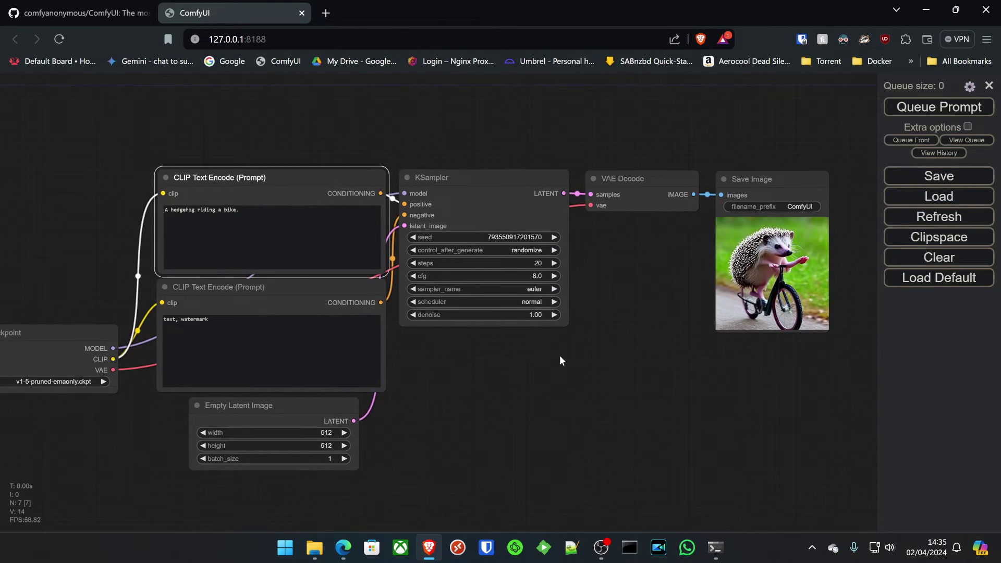
- Copy the five extra models from the nvidia_cu121_or_cpu install's ComfyUI\models\checkpoints folder
left_click(314, 548)
left_click(364, 387)
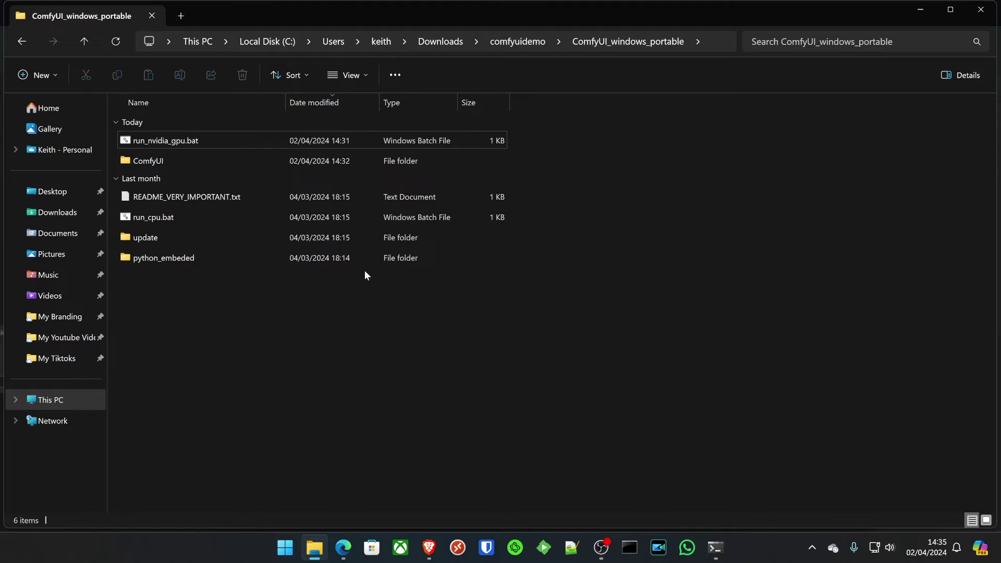
key("BackSpace")
key("BackSpace")
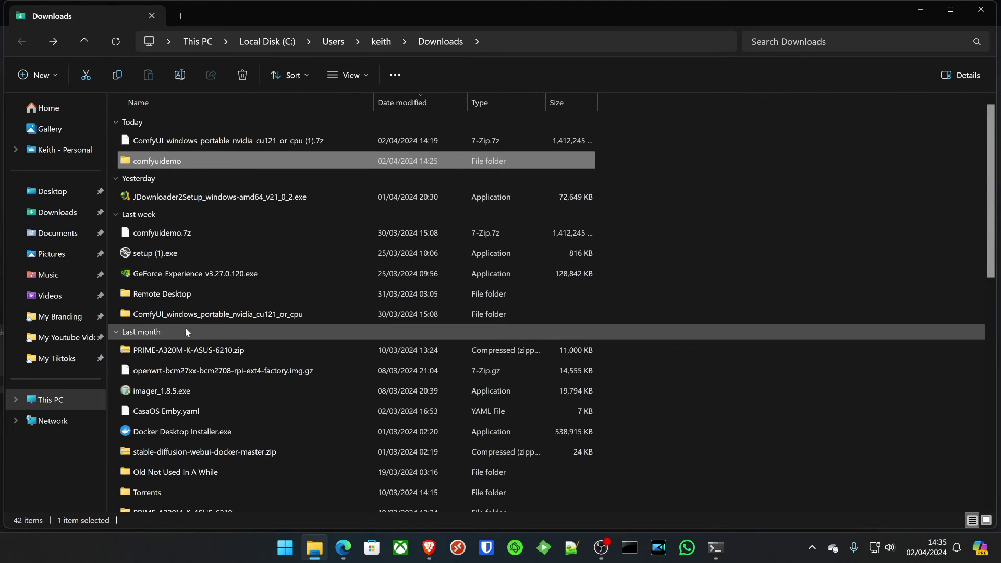
double_click(214, 317)
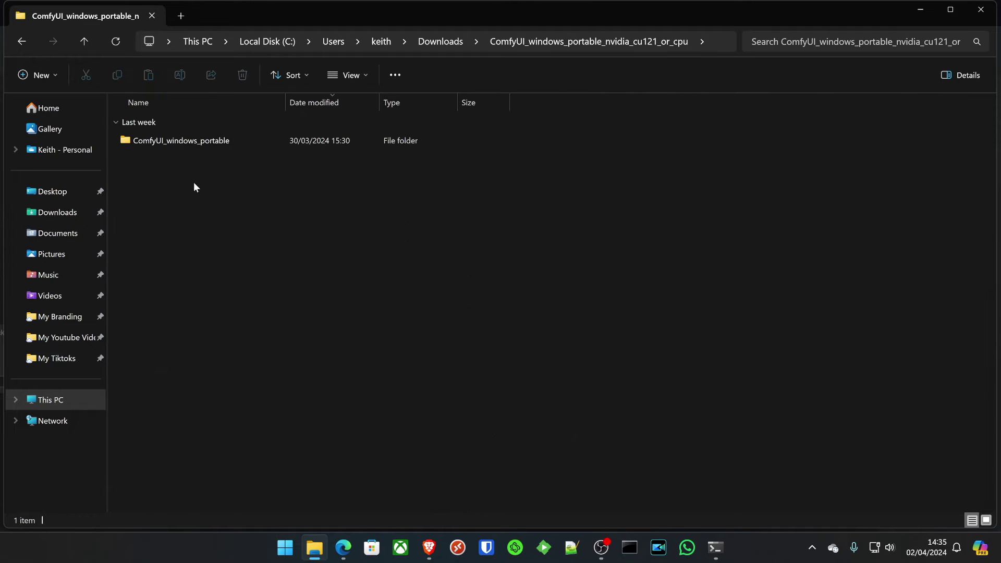
double_click(196, 142)
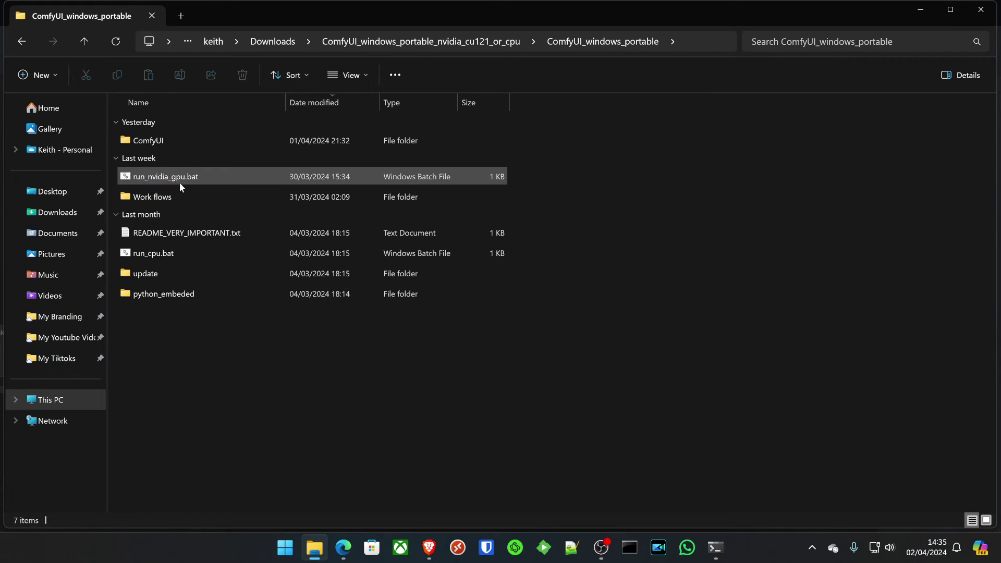
left_click(164, 141)
double_click(164, 142)
scroll(161, 199, "down", 7)
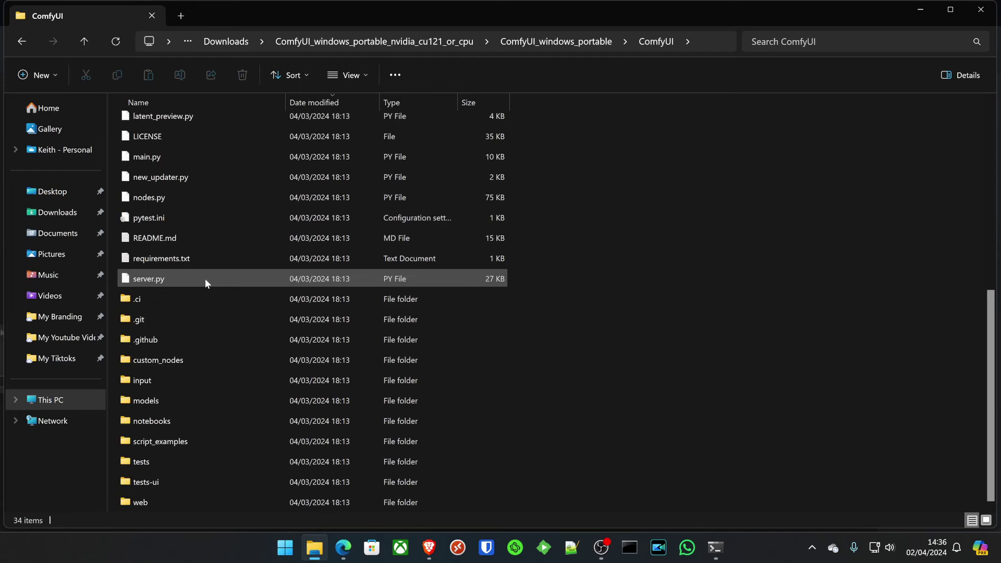
double_click(152, 400)
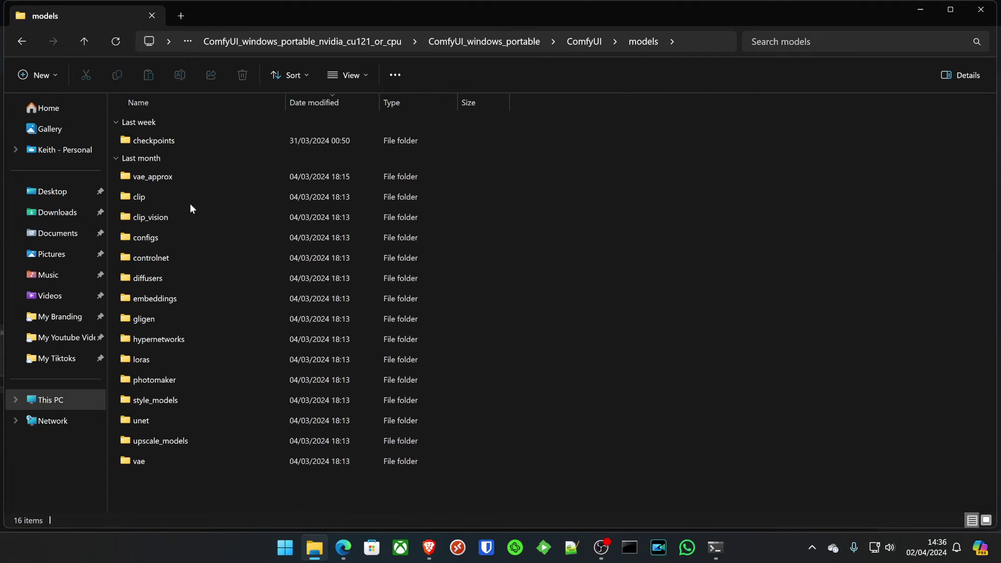
double_click(174, 139)
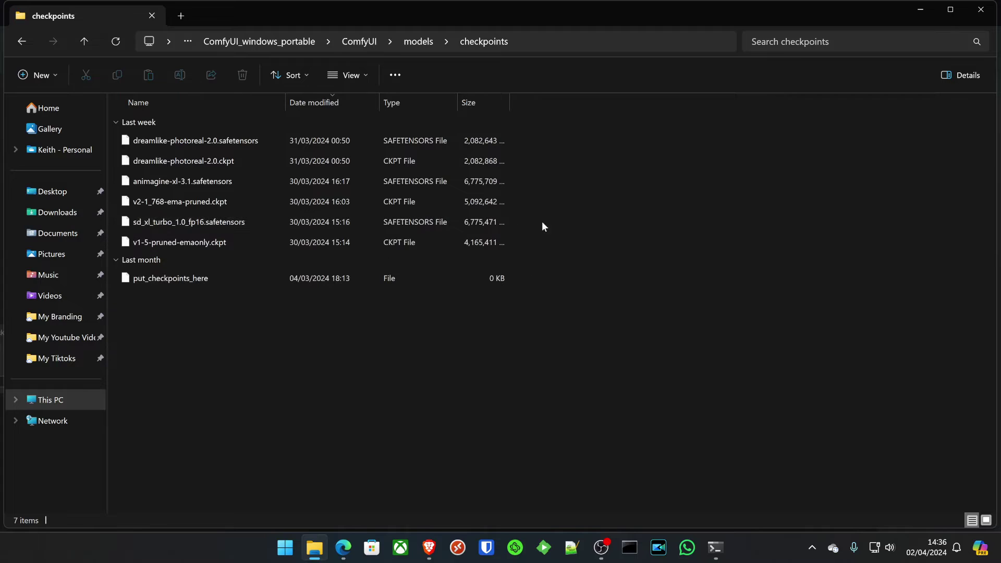
left_click_drag(548, 221, 142, 143)
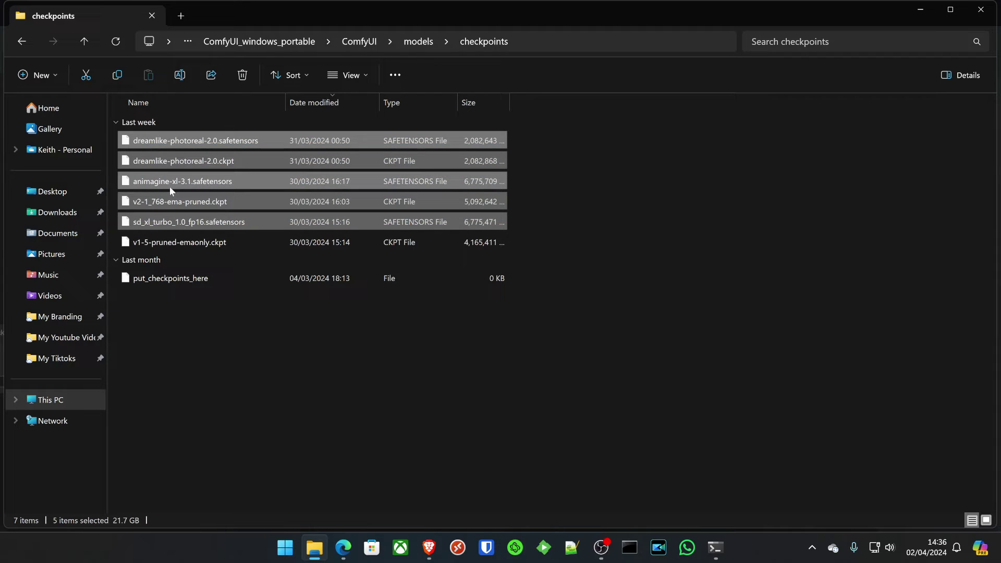
key("ctrl+c")
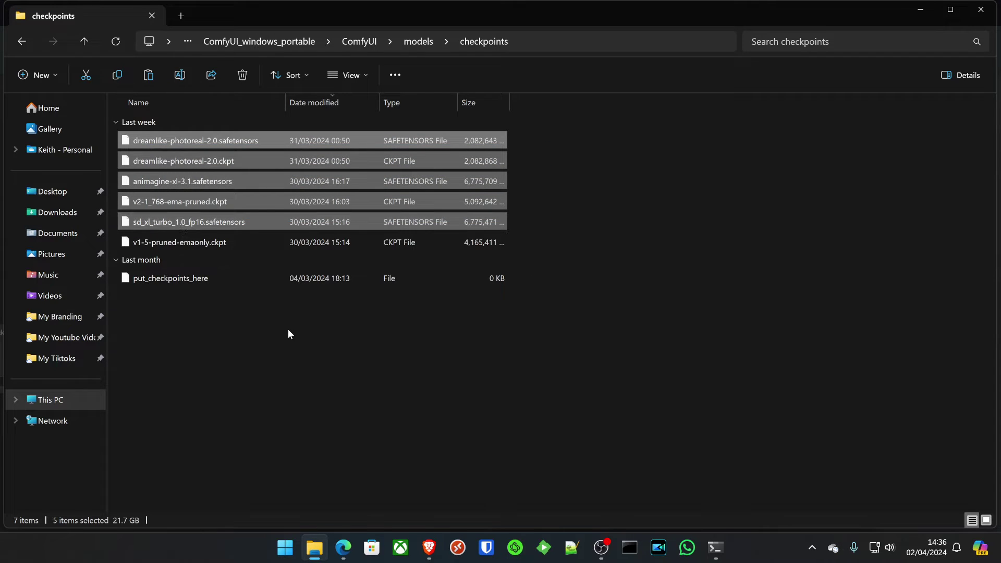
- Paste the five copied models into comfyuidemo's ComfyUI\models\checkpoints folder
left_click(287, 329)
key("alt+Left")
key("alt+Left")
key("alt+Left")
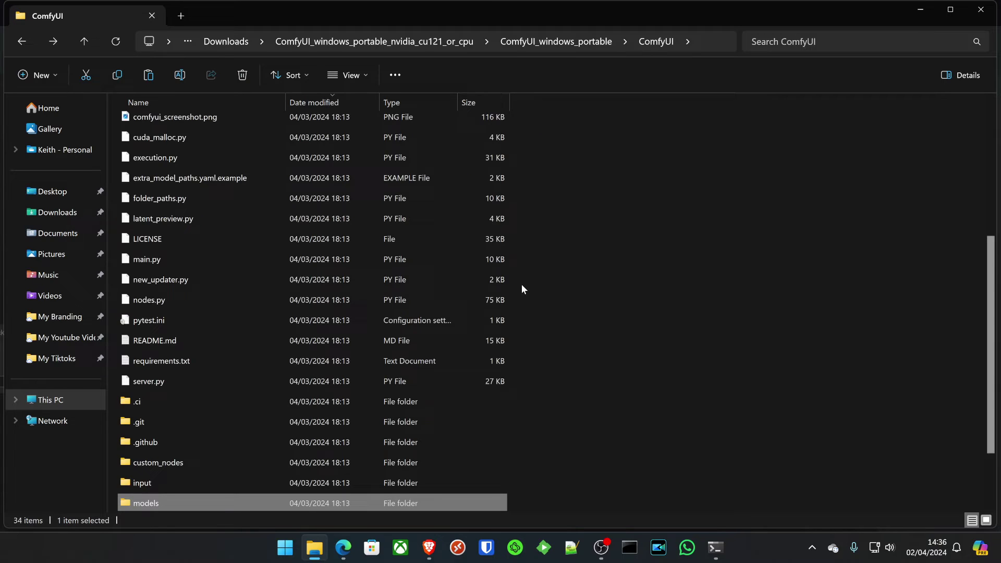
key("alt+Left")
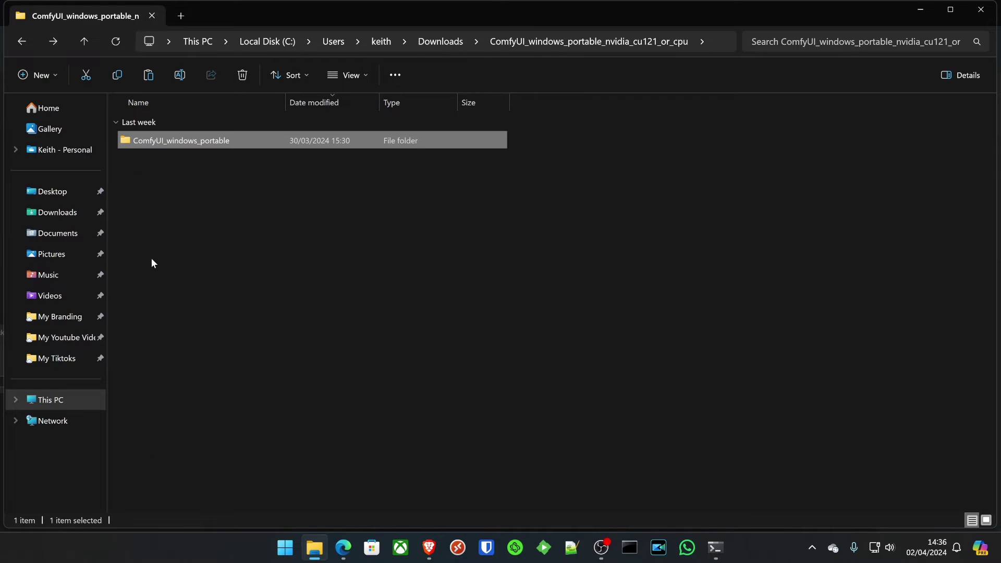
key("alt+Left")
double_click(167, 158)
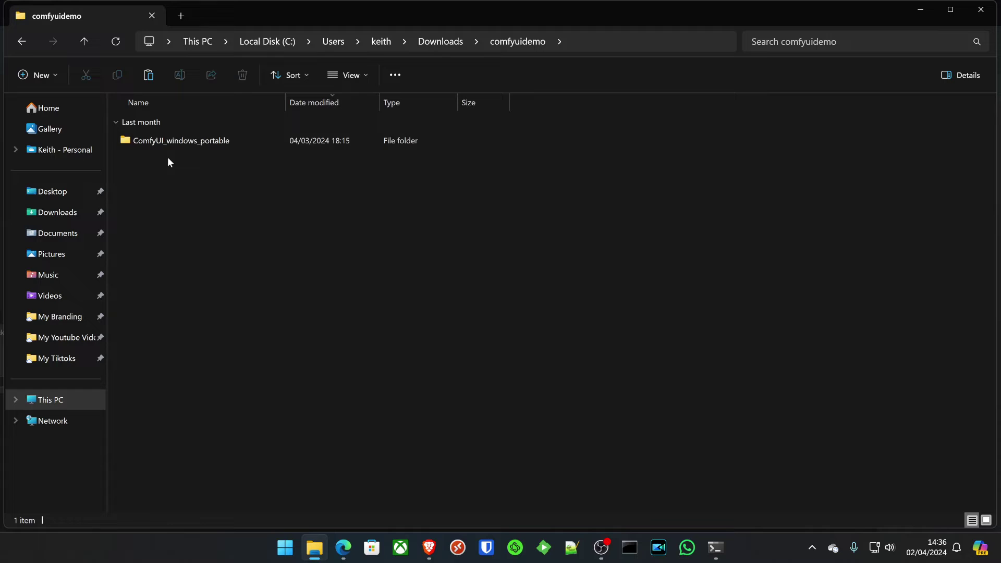
double_click(180, 140)
double_click(169, 158)
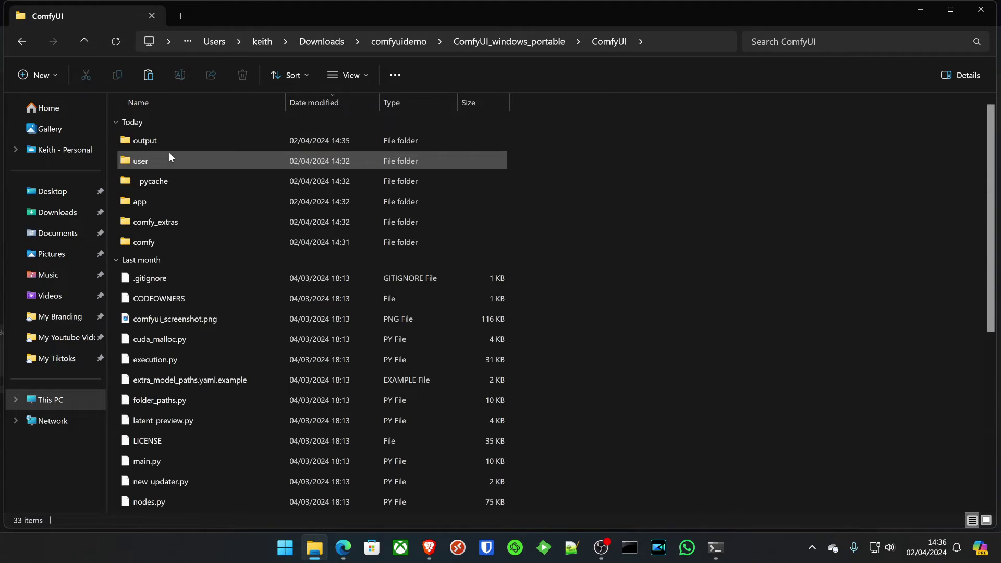
scroll(176, 235, "down", 5)
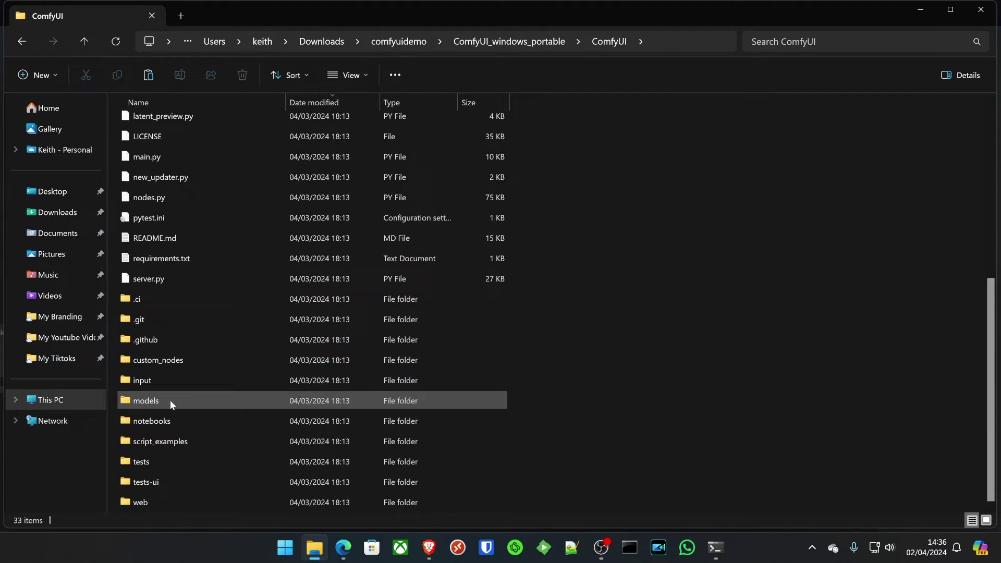
double_click(170, 400)
double_click(199, 141)
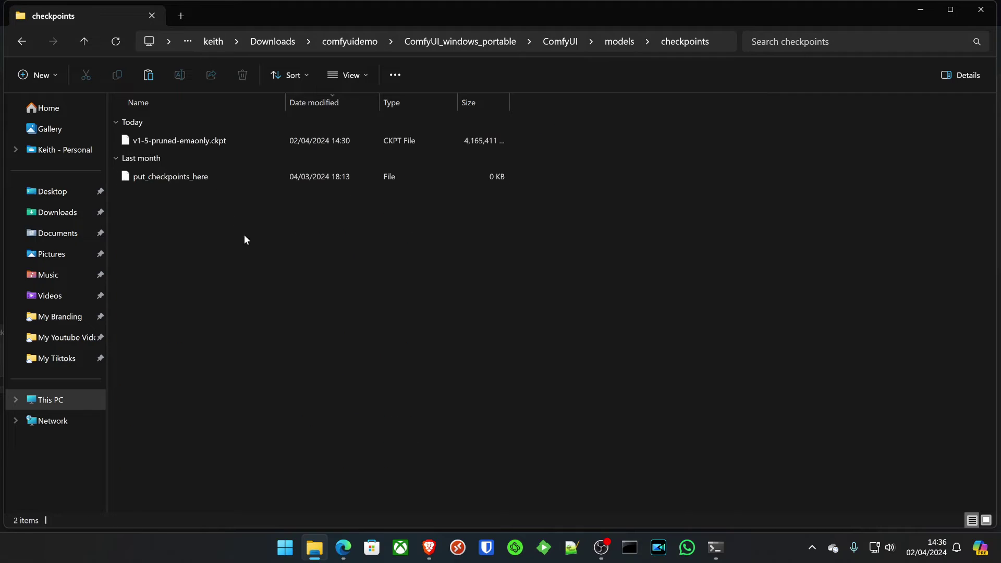
key("ctrl+v")
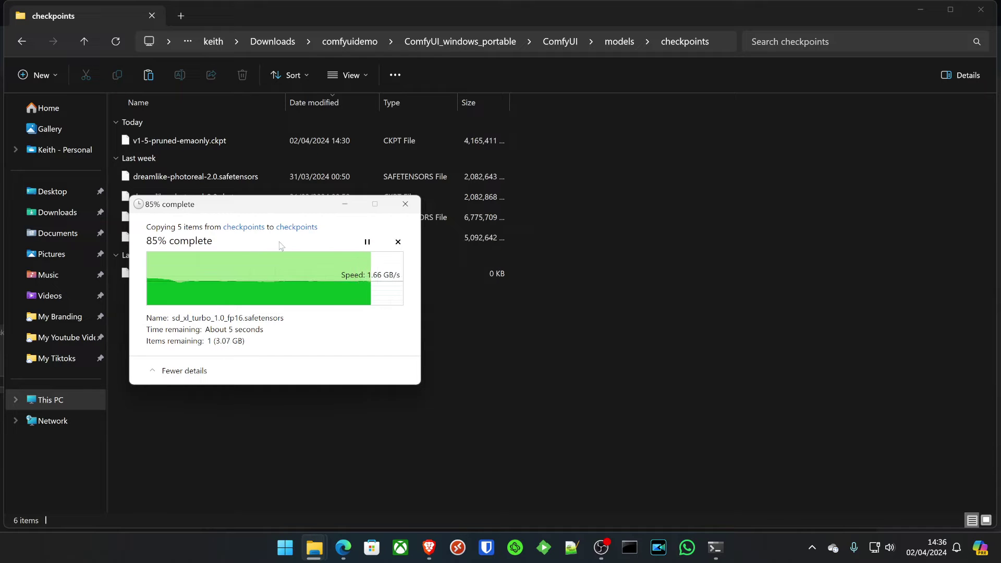
- Close the command prompt window running the ComfyUI server
left_click(489, 352)
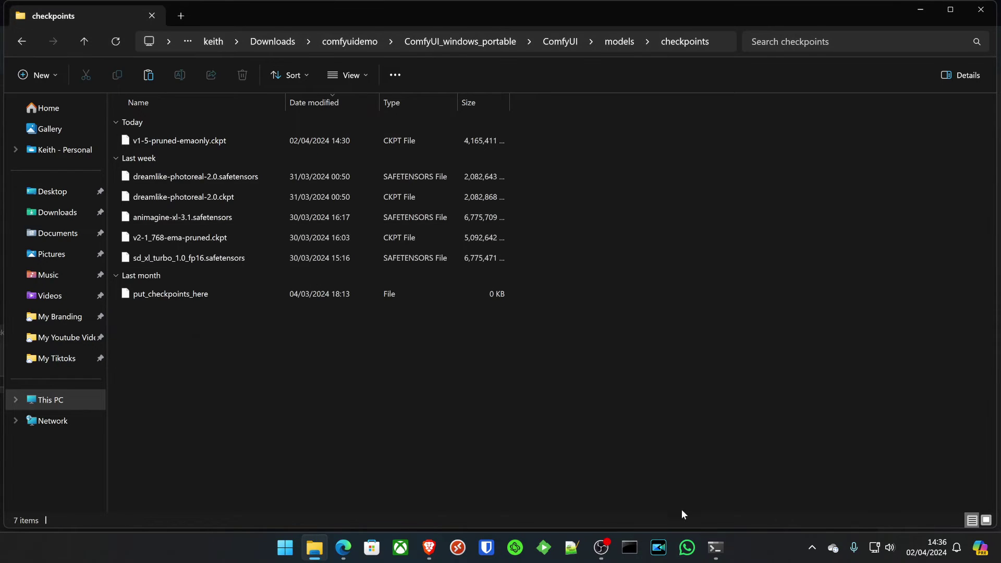
left_click(714, 547)
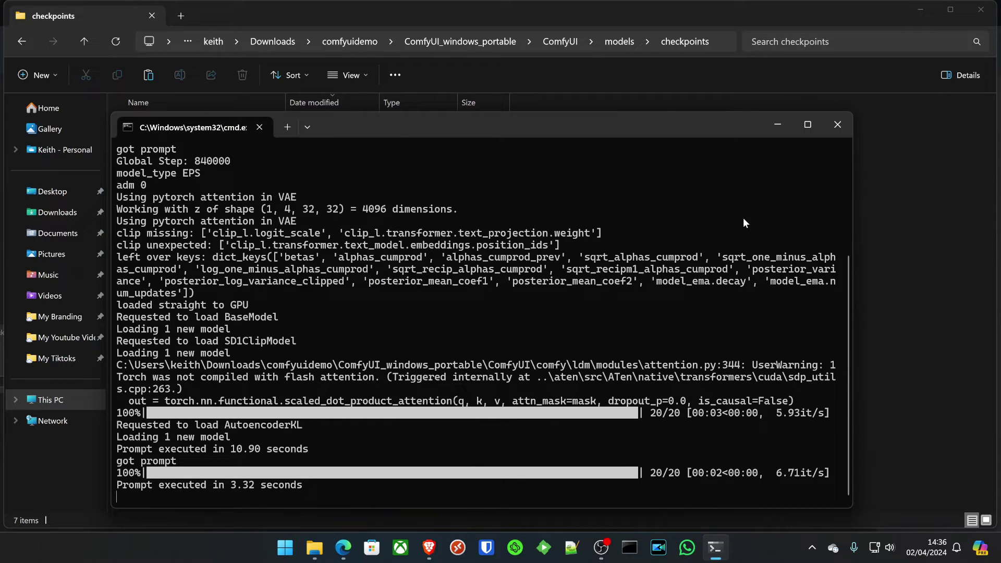
left_click(837, 130)
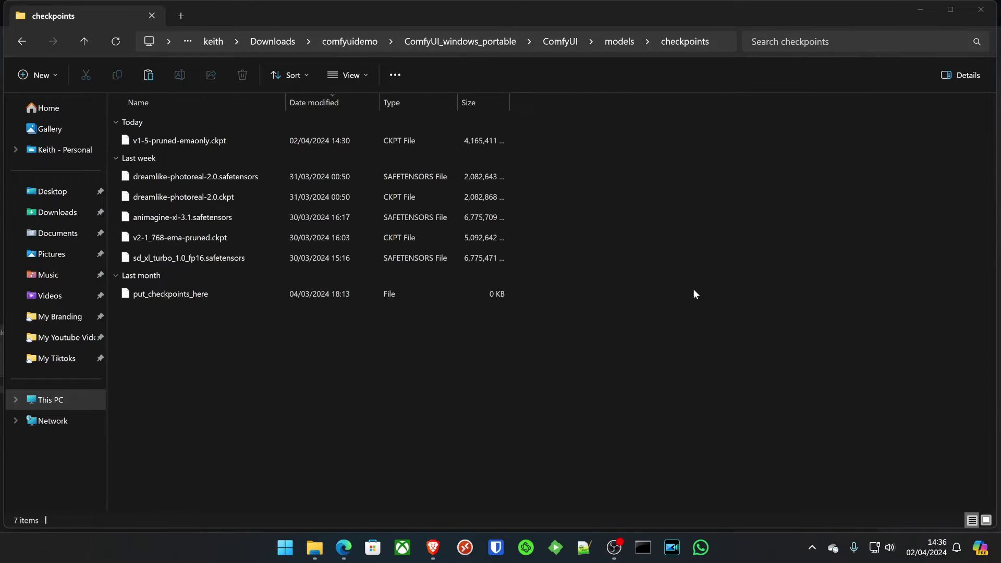
left_click(449, 548)
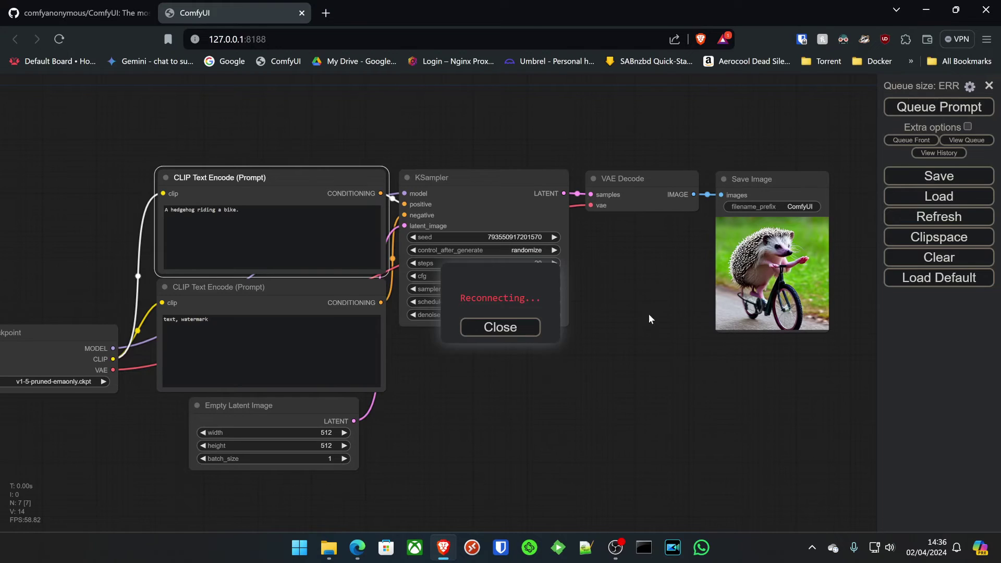
scroll(778, 212, "up", 9)
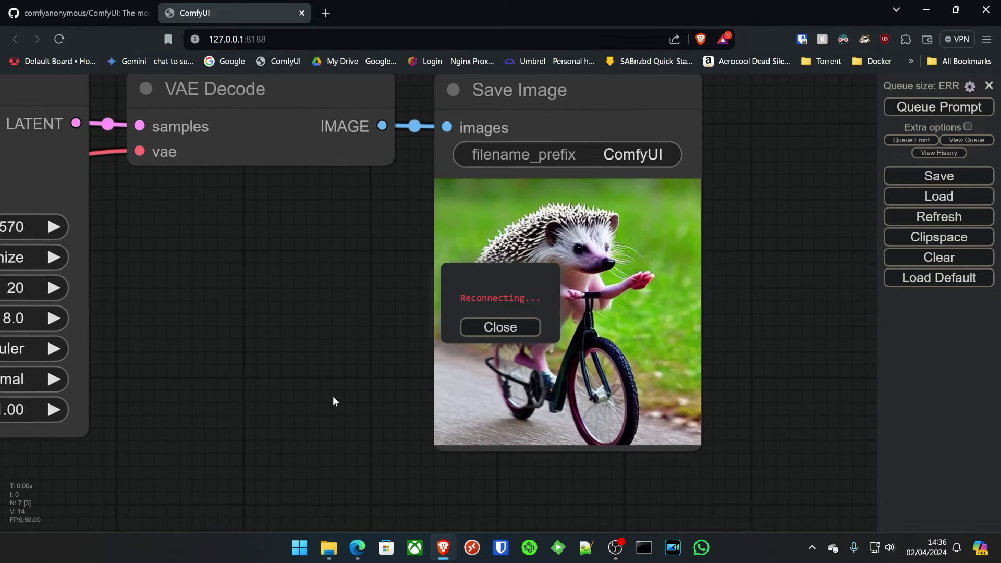
left_click_drag(248, 361, 137, 386)
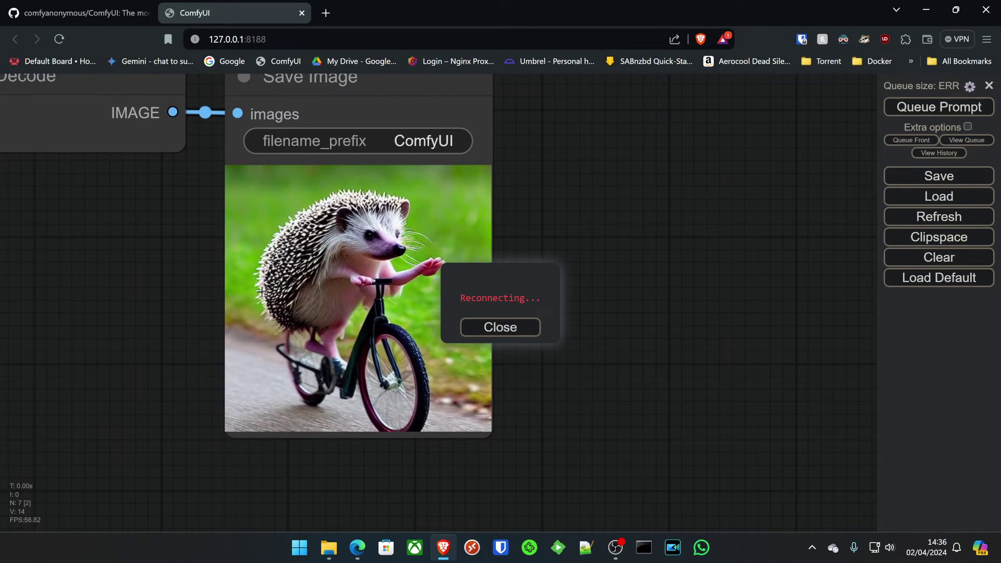
left_click_drag(130, 263, 127, 304)
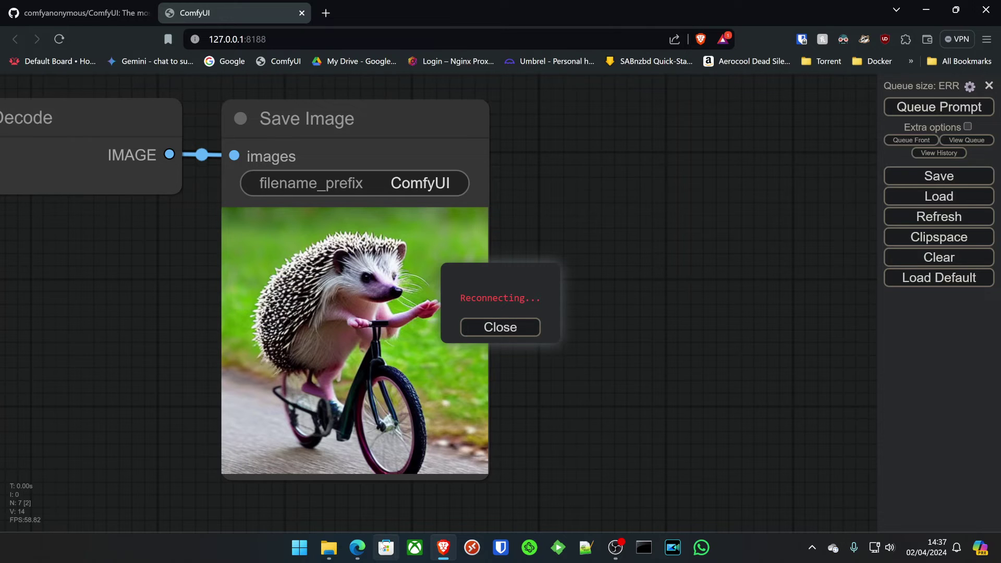
left_click(329, 548)
- Restart the ComfyUI server with run_nvidia_gpu.bat in ComfyUI_windows_portable
key("alt+Left")
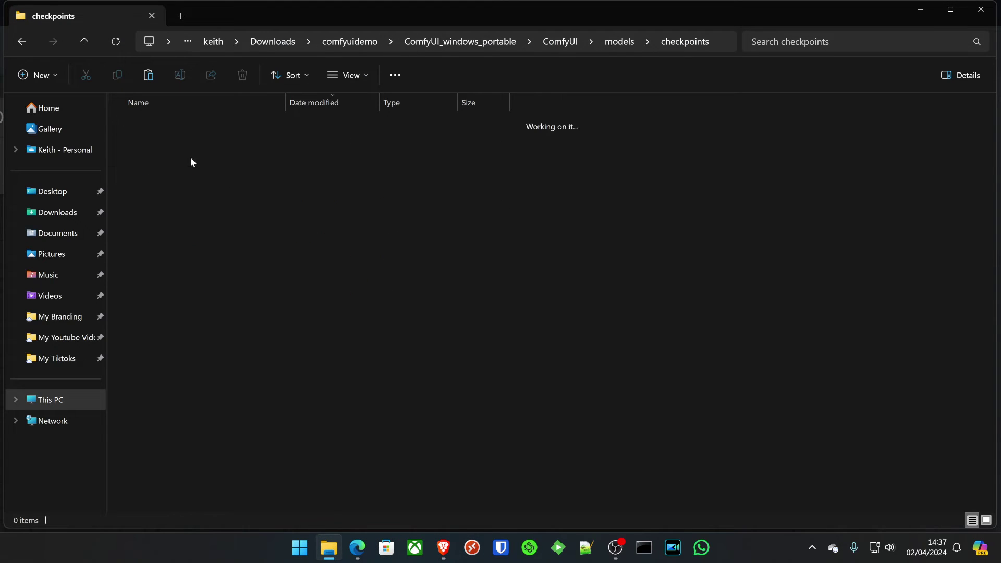
key("alt+Left")
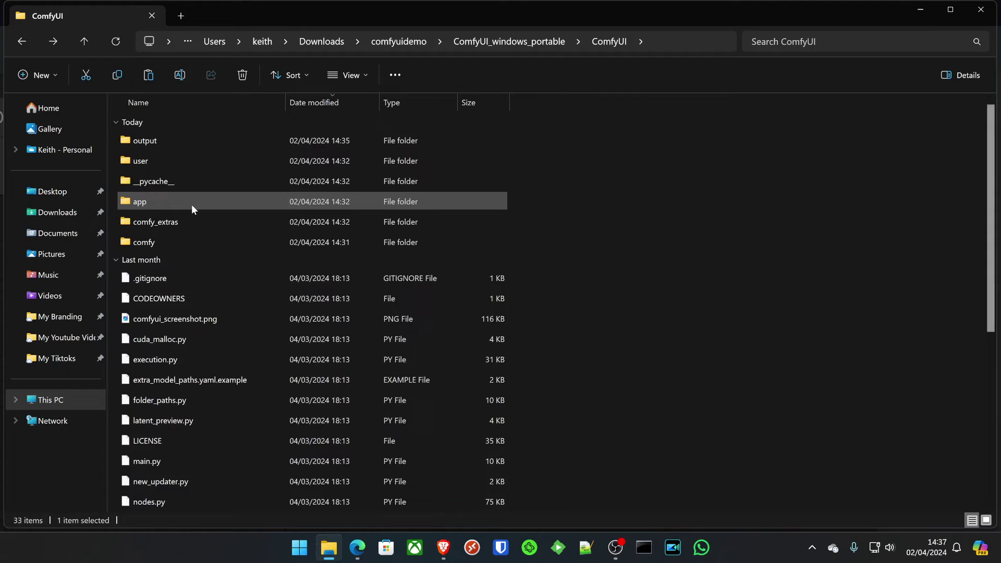
key("alt+Left")
left_click(182, 142)
double_click(182, 142)
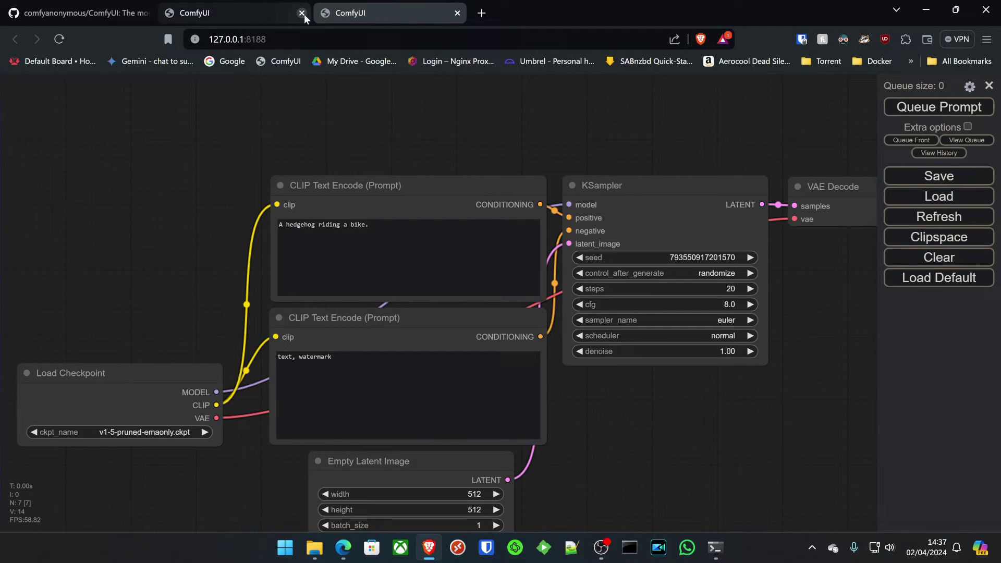
- Close the duplicate ComfyUI tab and set Load Checkpoint to dreamlike-photoreal-2.0.safetensors
left_click(302, 13)
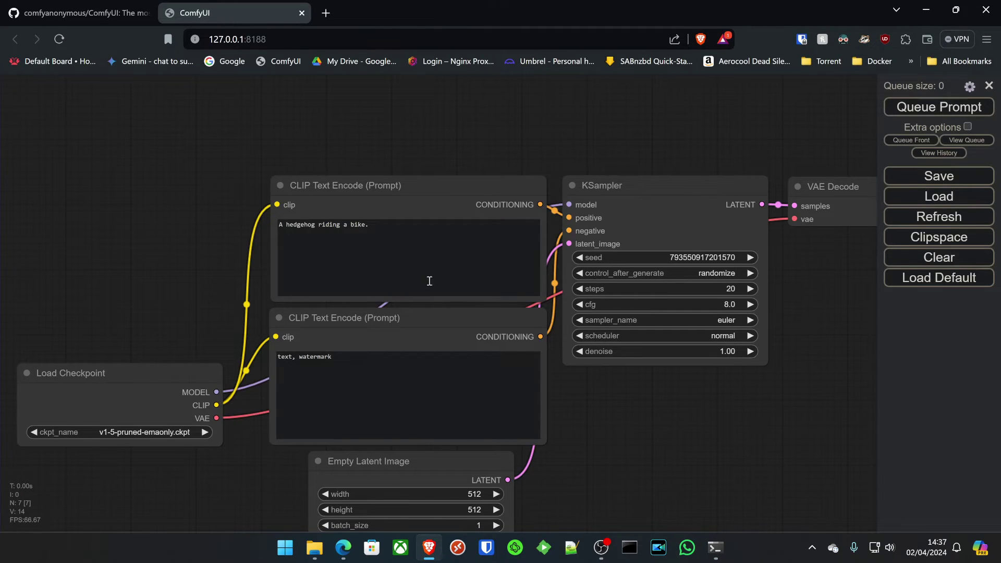
scroll(328, 268, "up", 5)
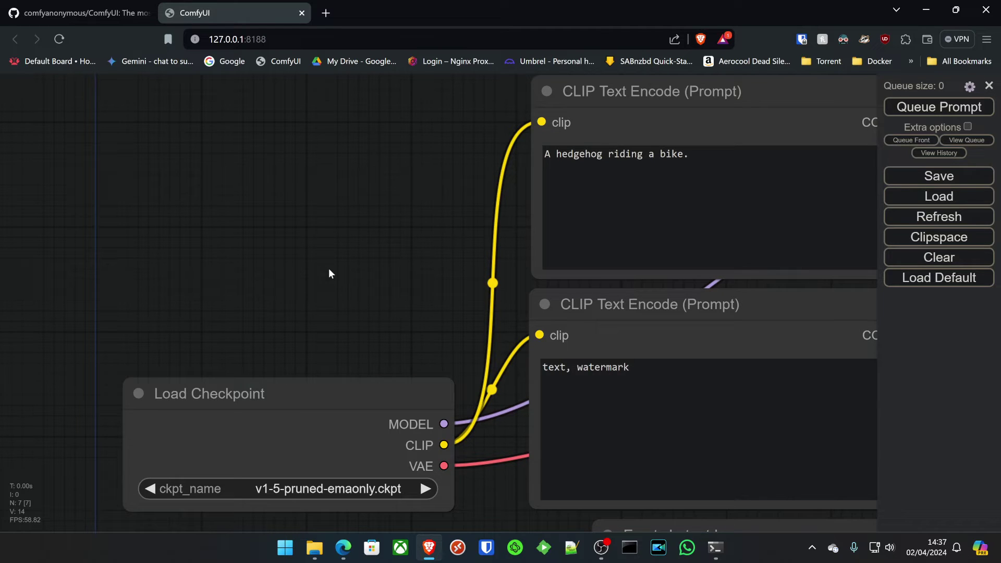
left_click_drag(263, 230, 262, 192)
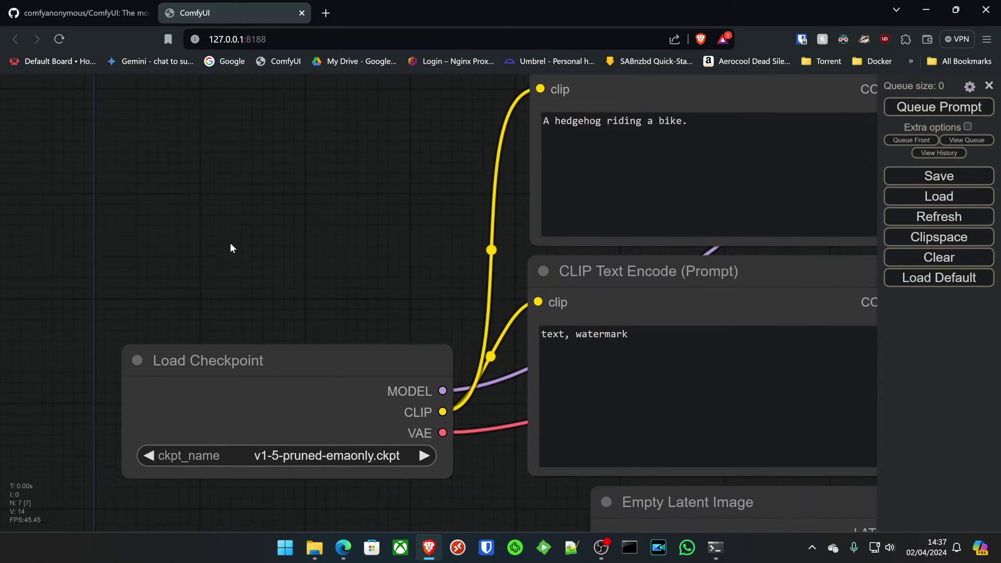
left_click(298, 449)
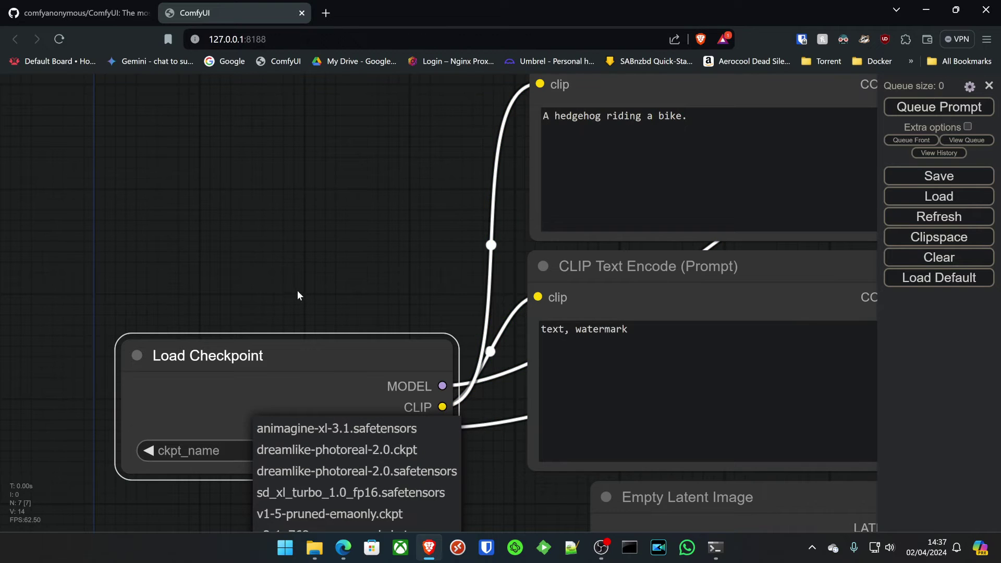
left_click_drag(297, 295, 261, 160)
left_click(309, 319)
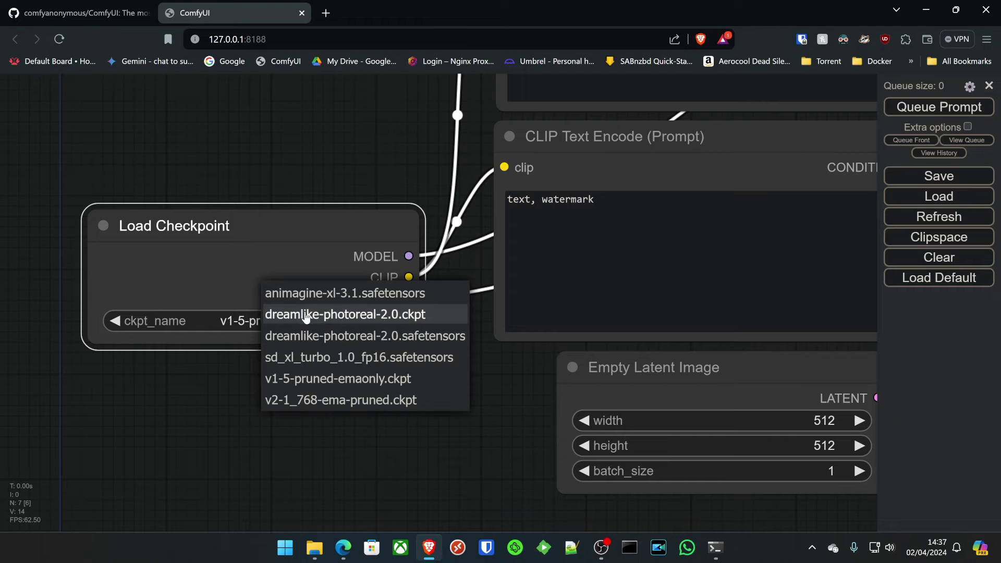
left_click(374, 338)
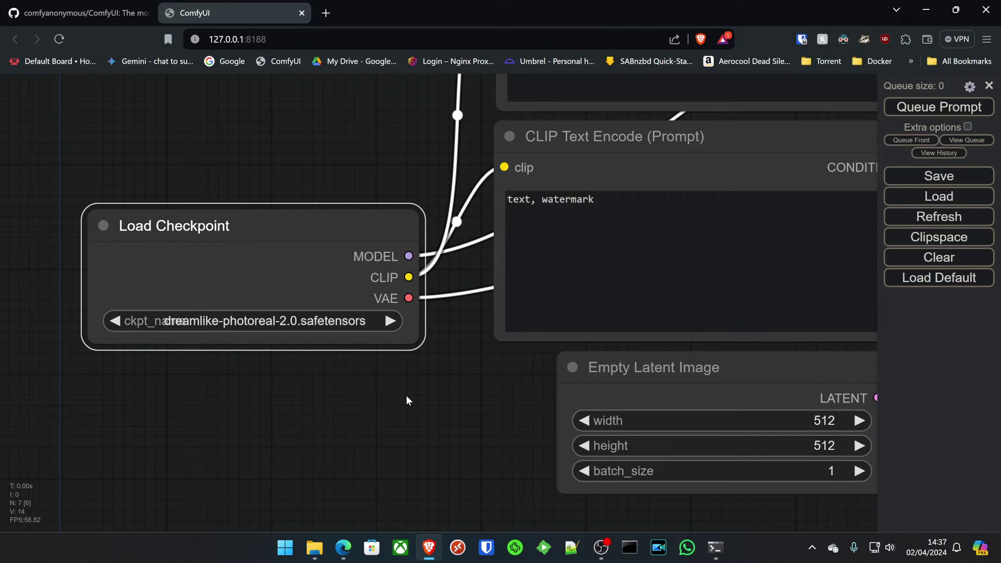
- Queue the prompt and view the resulting photoreal hedgehog riding a motorbike
scroll(405, 396, "down", 10)
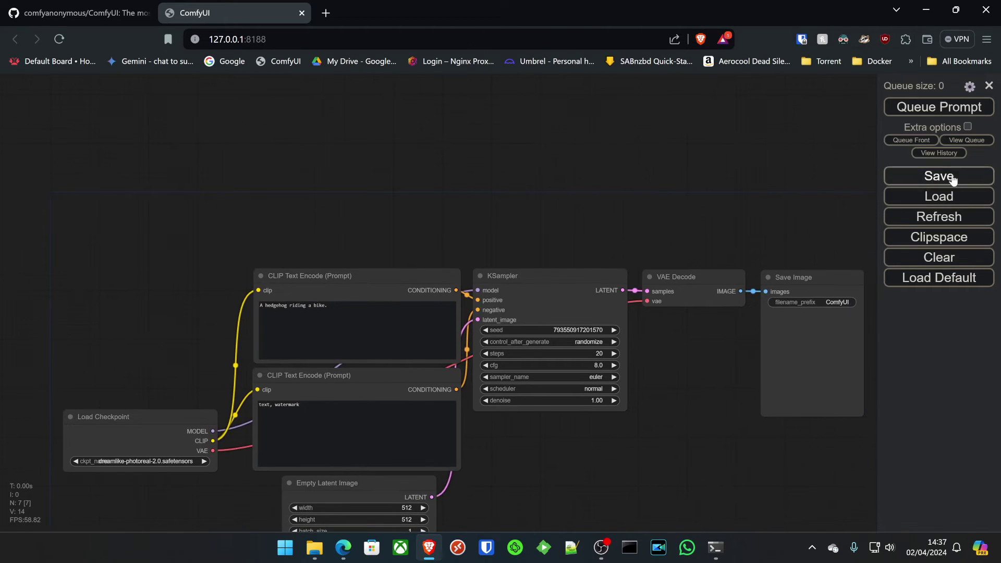
left_click(914, 104)
left_click_drag(181, 474, 148, 351)
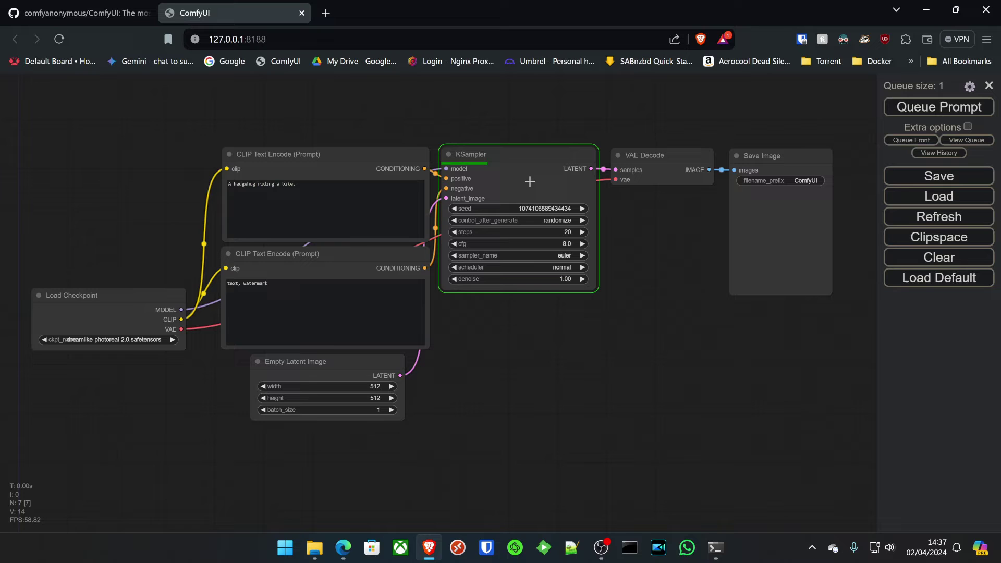
left_click_drag(664, 181, 539, 252)
scroll(726, 261, "up", 8)
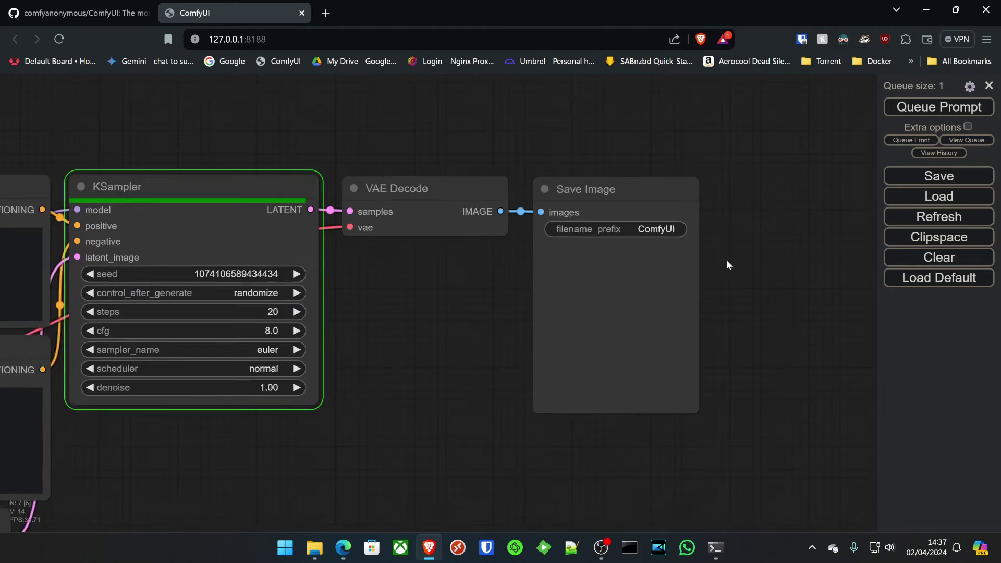
scroll(750, 323, "up", 2)
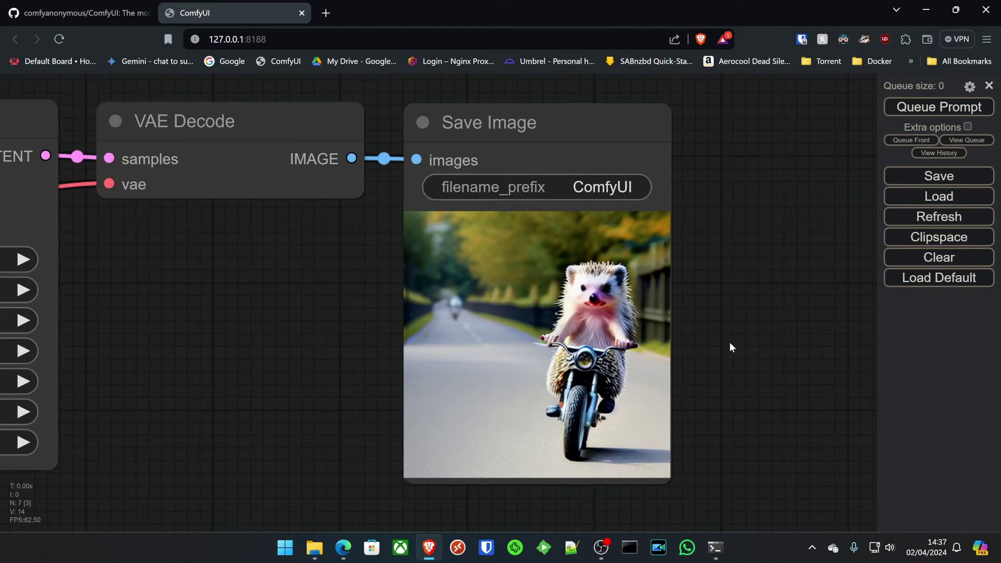
left_click_drag(730, 344, 791, 365)
scroll(752, 337, "up", 1)
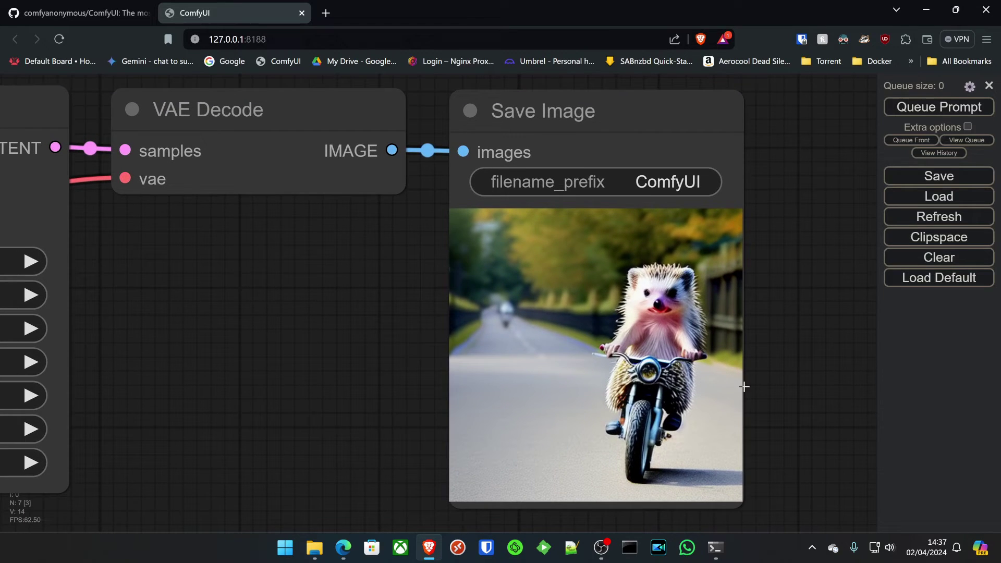
scroll(261, 351, "down", 3)
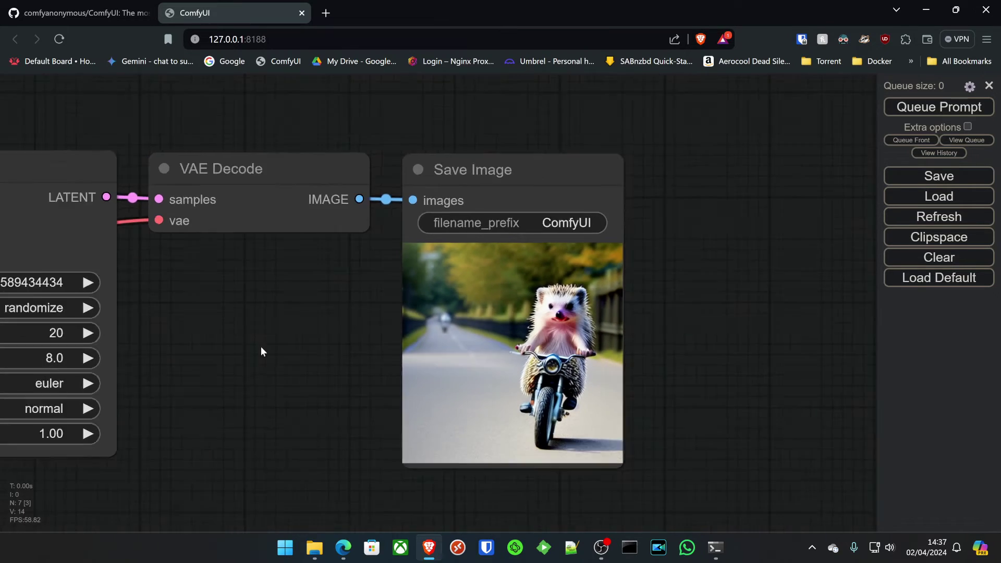
left_click_drag(241, 385, 551, 307)
left_click_drag(220, 436, 779, 438)
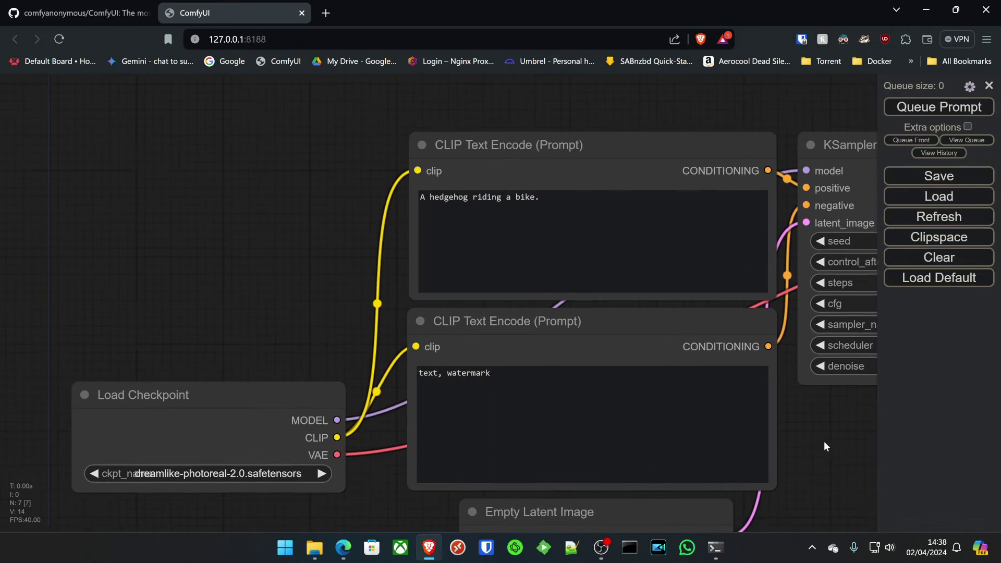
- Switch ckpt_name to animagine-xl-3.1.safetensors and queue a new generation
left_click(193, 471)
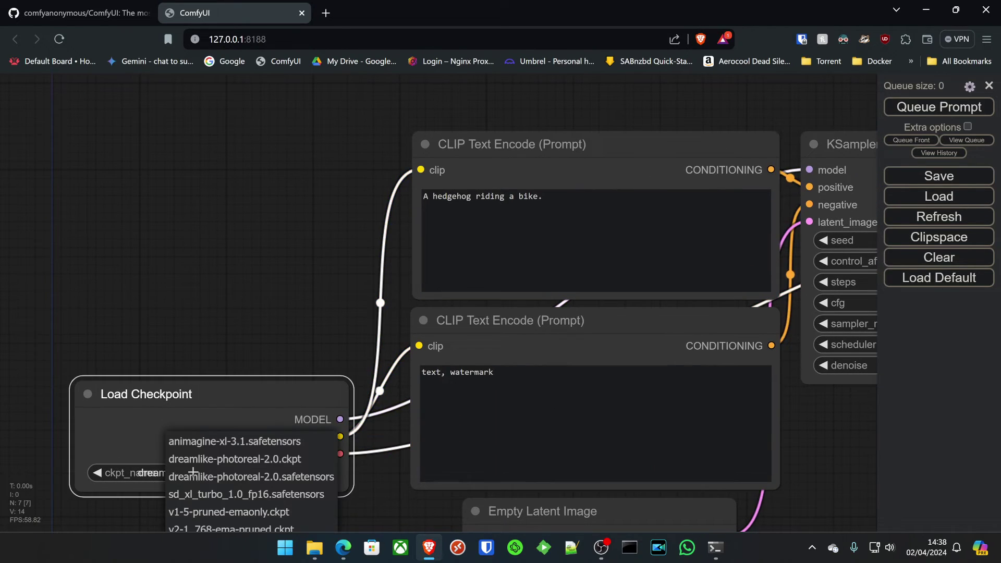
left_click(234, 440)
scroll(274, 298, "down", 7)
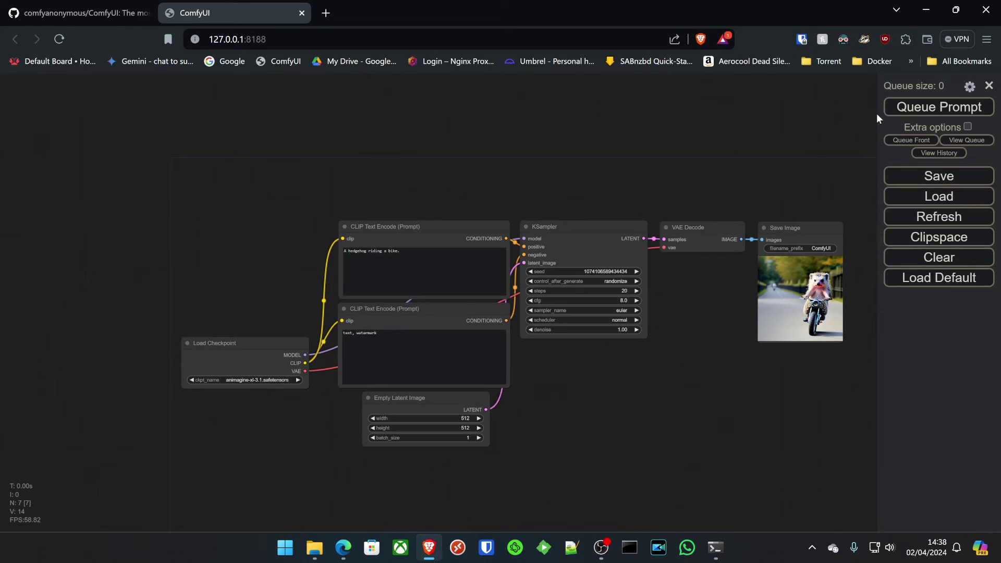
left_click(920, 108)
scroll(617, 417, "up", 4)
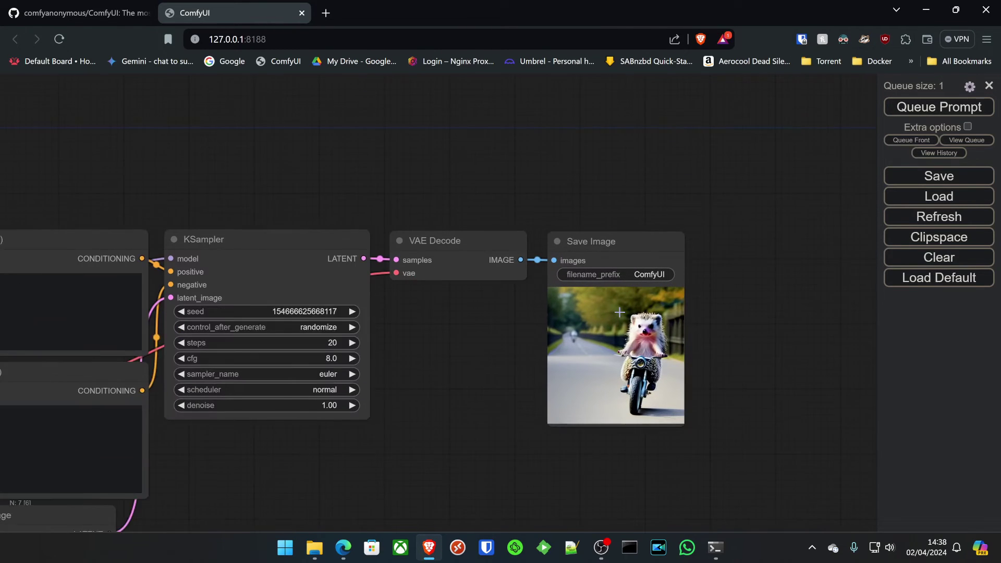
scroll(619, 312, "up", 1)
scroll(504, 404, "up", 2)
left_click_drag(508, 399, 384, 358)
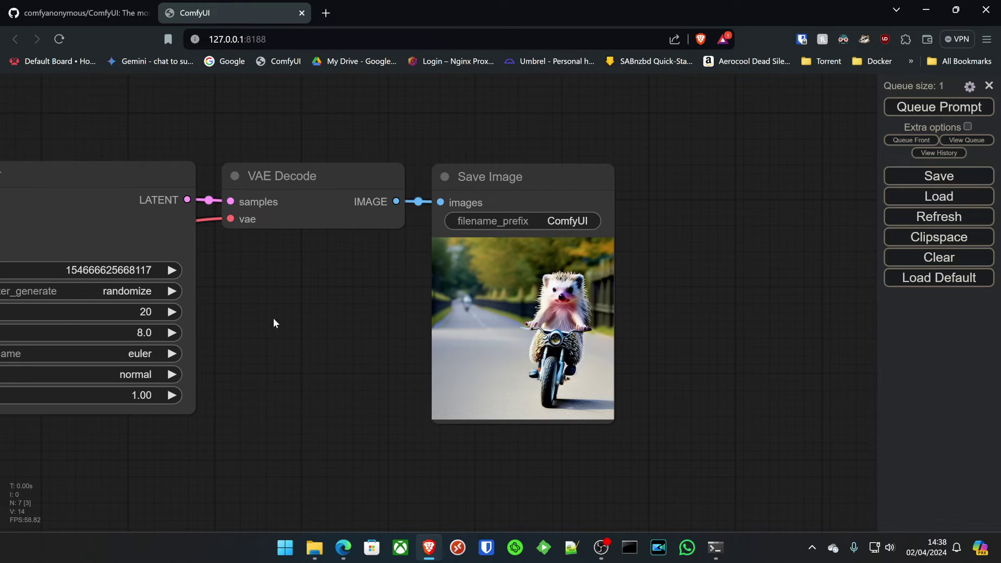
- Check the cartoon-style hedgehog result and reopen the ckpt_name checkpoint list
scroll(273, 318, "down", 5)
scroll(386, 360, "down", 2)
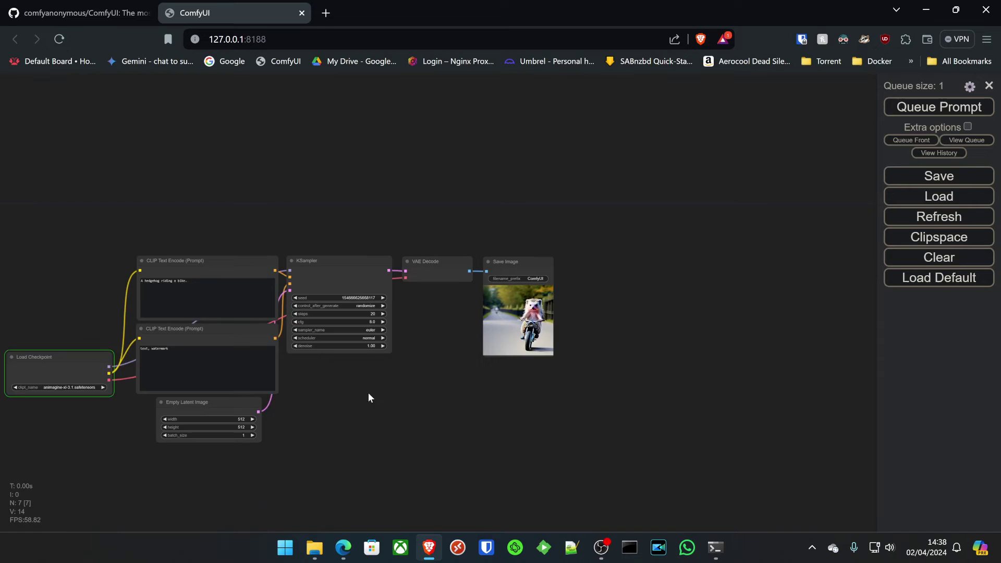
left_click_drag(367, 391, 434, 365)
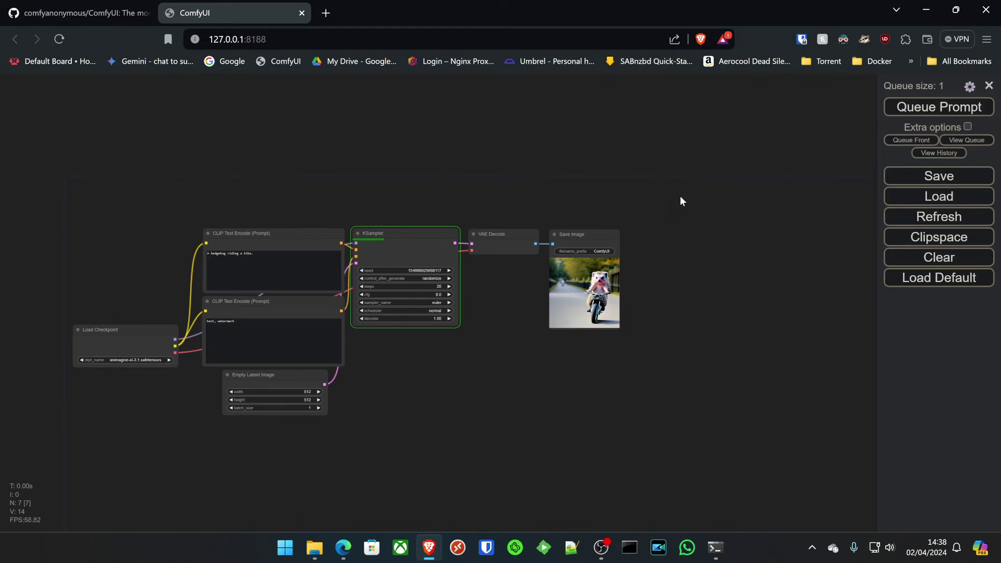
scroll(639, 278, "up", 7)
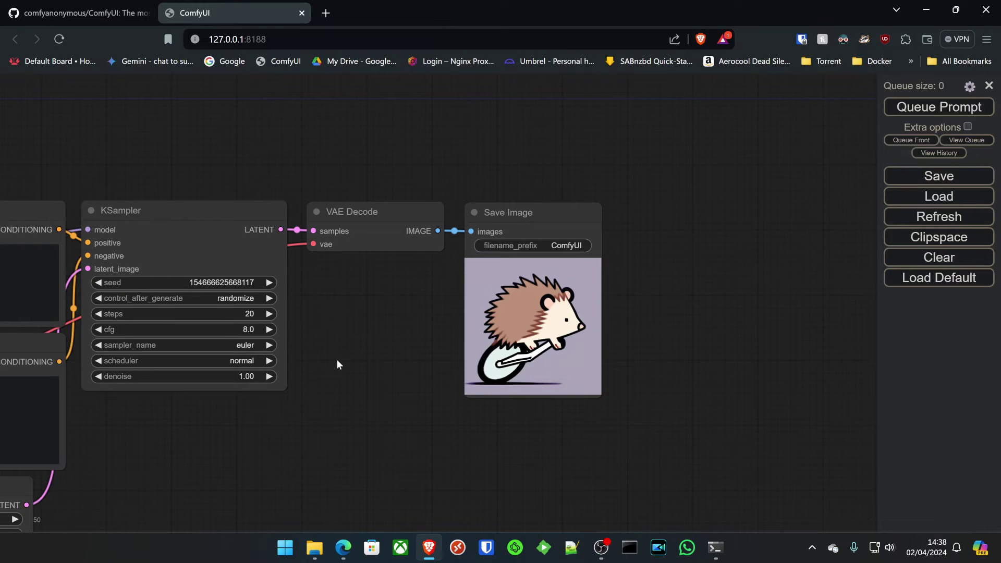
scroll(336, 359, "down", 5)
left_click_drag(274, 405, 566, 383)
left_click(205, 405)
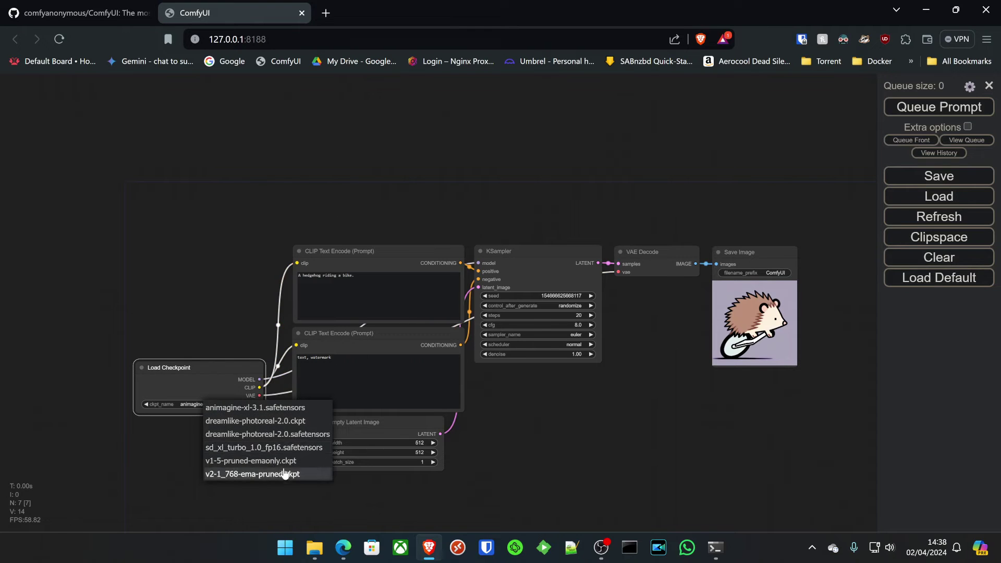
- Generate a hedgehog image with sd_xl_turbo_1.0_fp16.safetensors and inspect the result
left_click(240, 448)
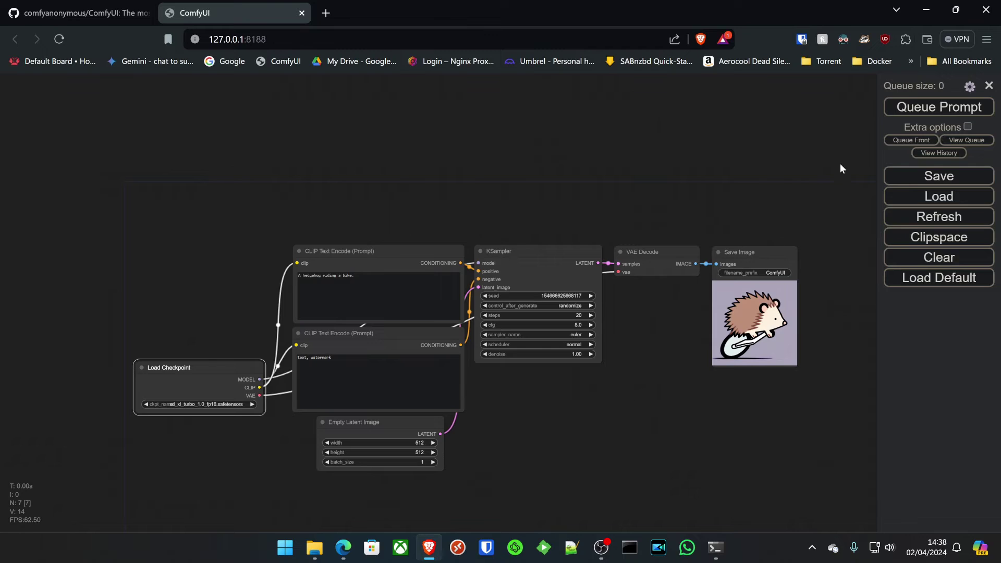
left_click(936, 110)
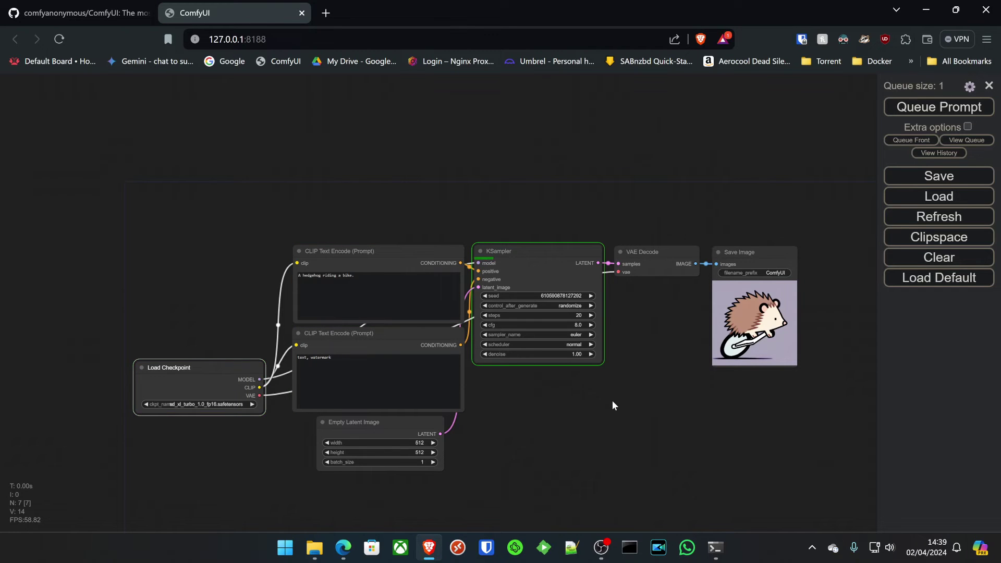
scroll(817, 313, "up", 7)
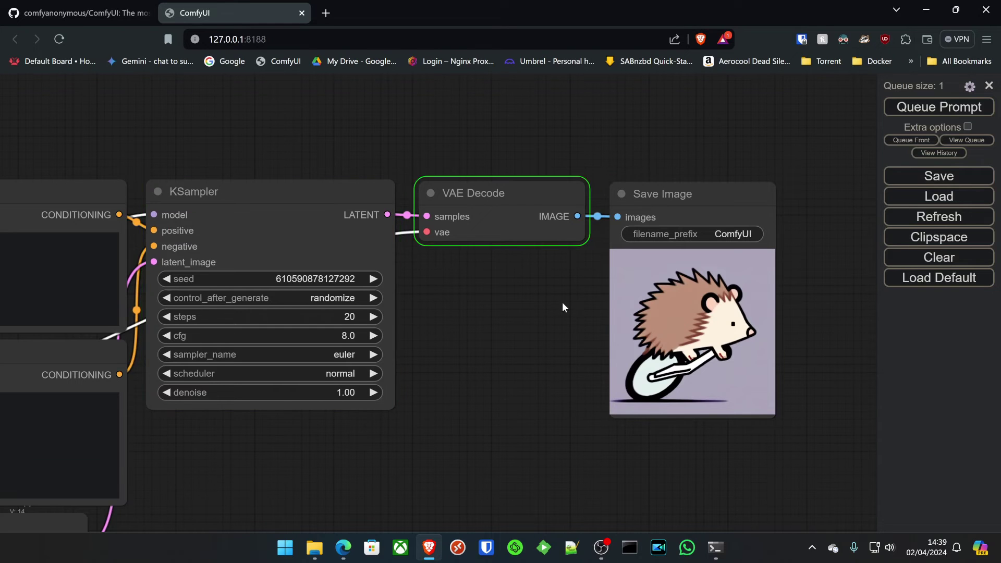
scroll(786, 337, "up", 7)
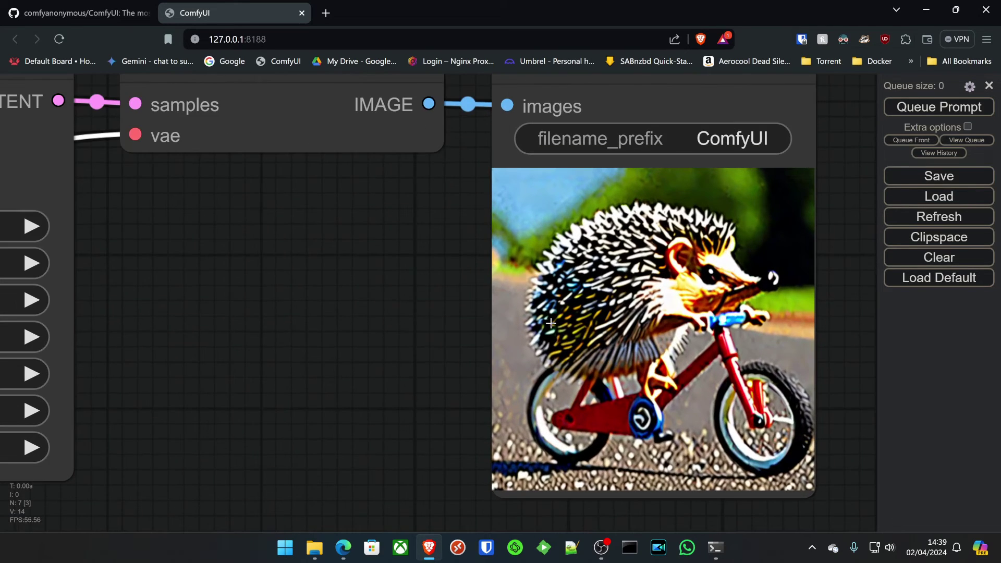
left_click_drag(379, 310, 264, 315)
scroll(281, 344, "down", 2)
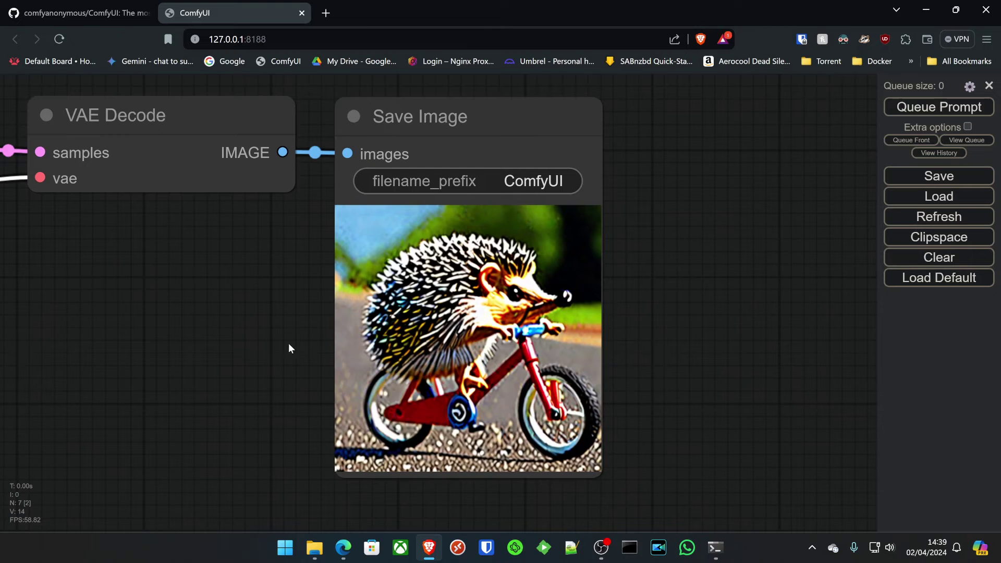
left_click_drag(288, 349, 359, 365)
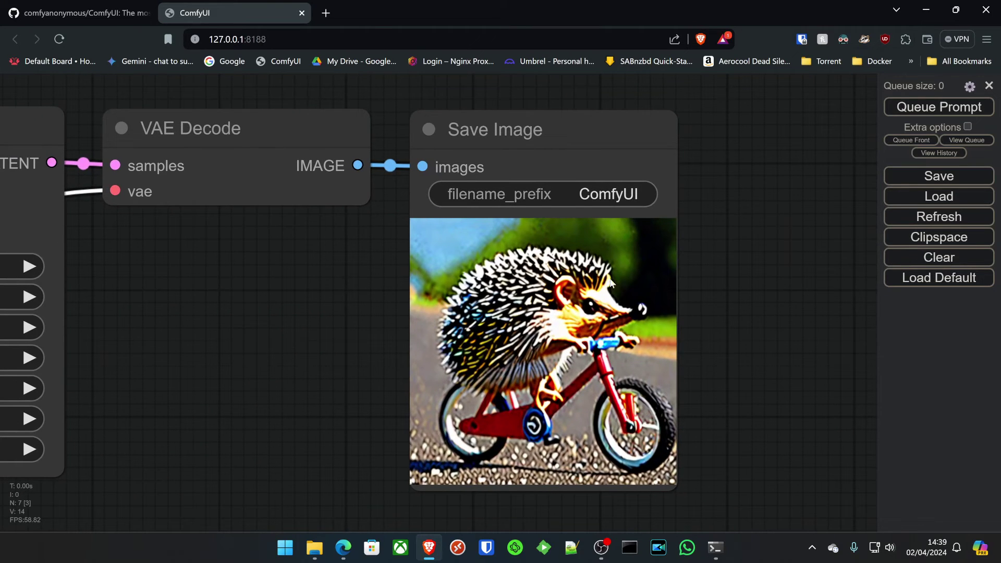
scroll(183, 339, "down", 6)
- Switch Load Checkpoint back to dreamlike-photoreal-2.0.safetensors
left_click_drag(227, 389, 611, 387)
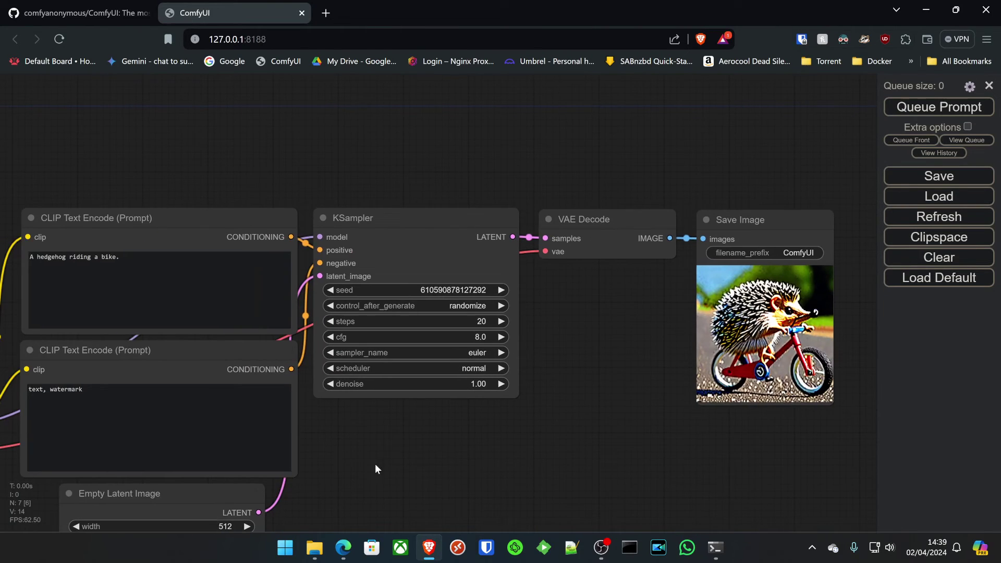
left_click_drag(376, 468, 454, 388)
scroll(453, 388, "down", 3)
left_click(50, 390)
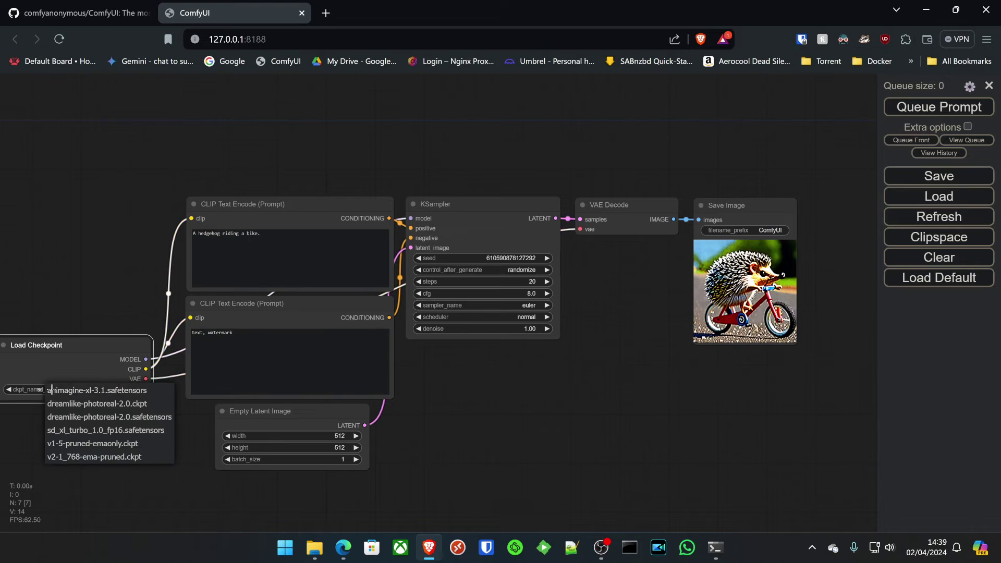
left_click(102, 422)
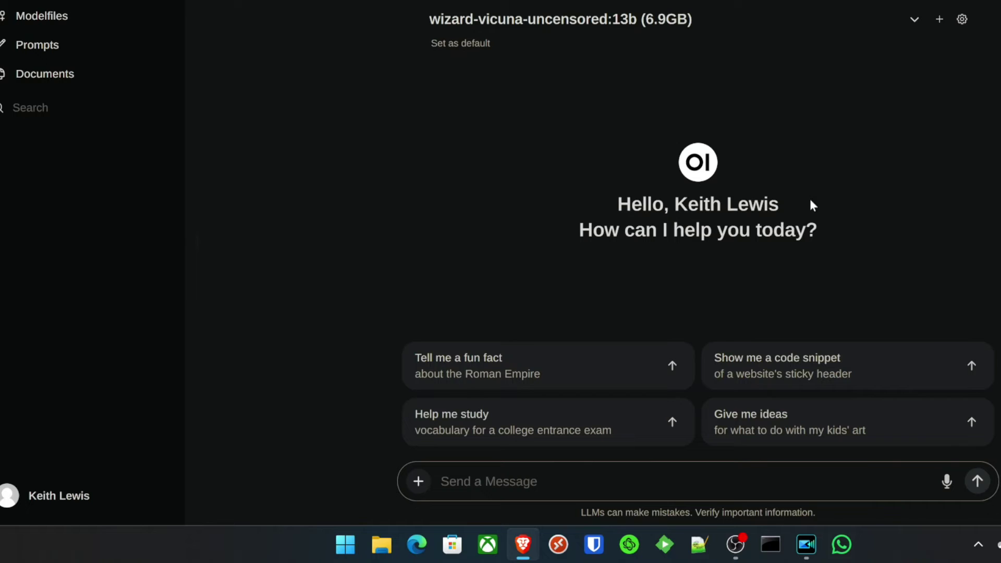
left_click(73, 498)
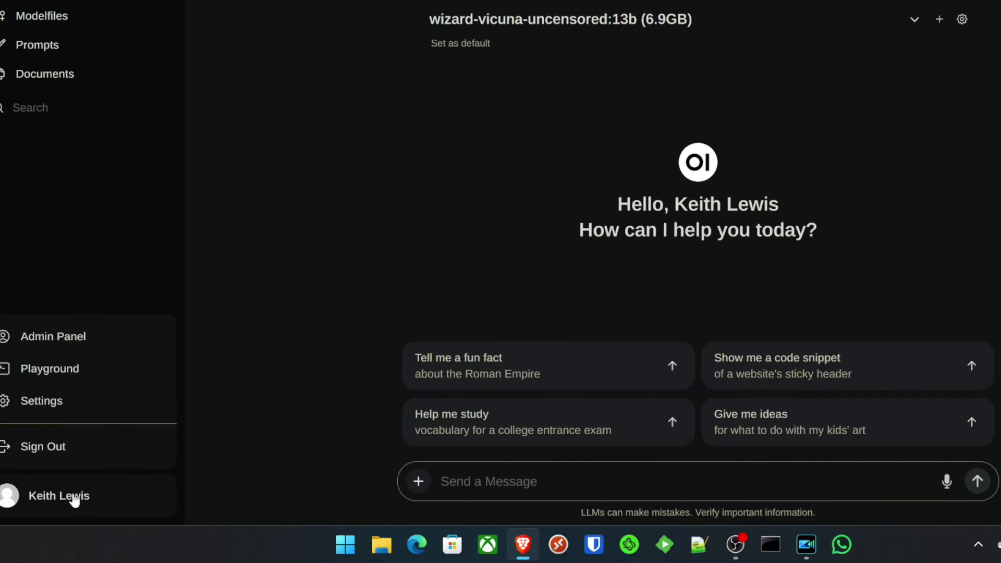
left_click(49, 403)
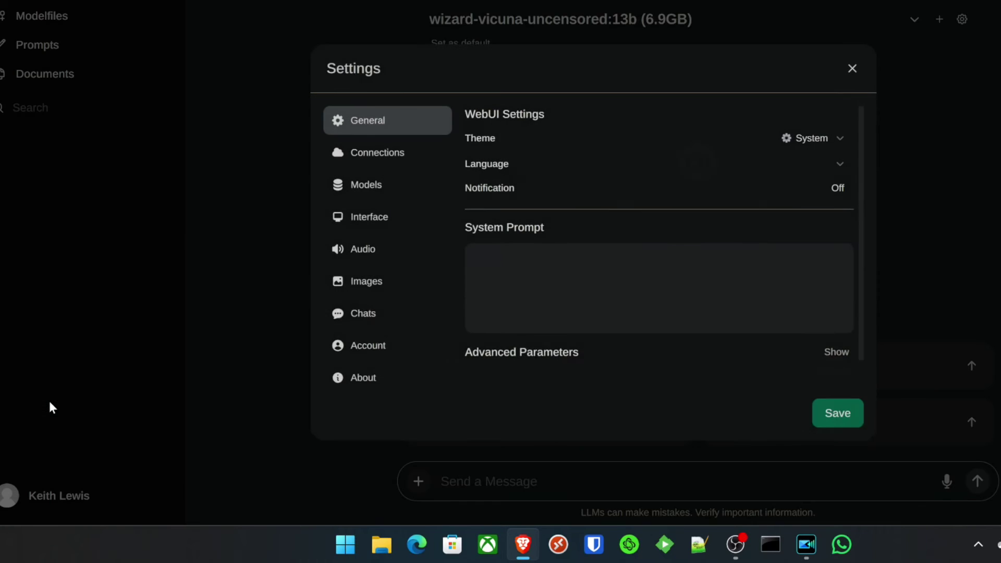
left_click(367, 284)
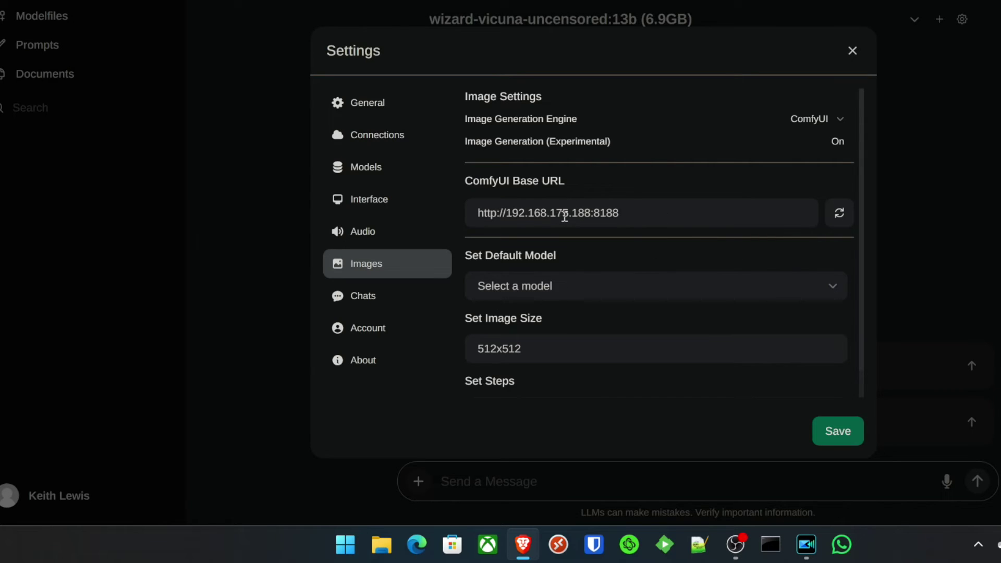
left_click_drag(512, 214, 630, 216)
left_click(634, 218)
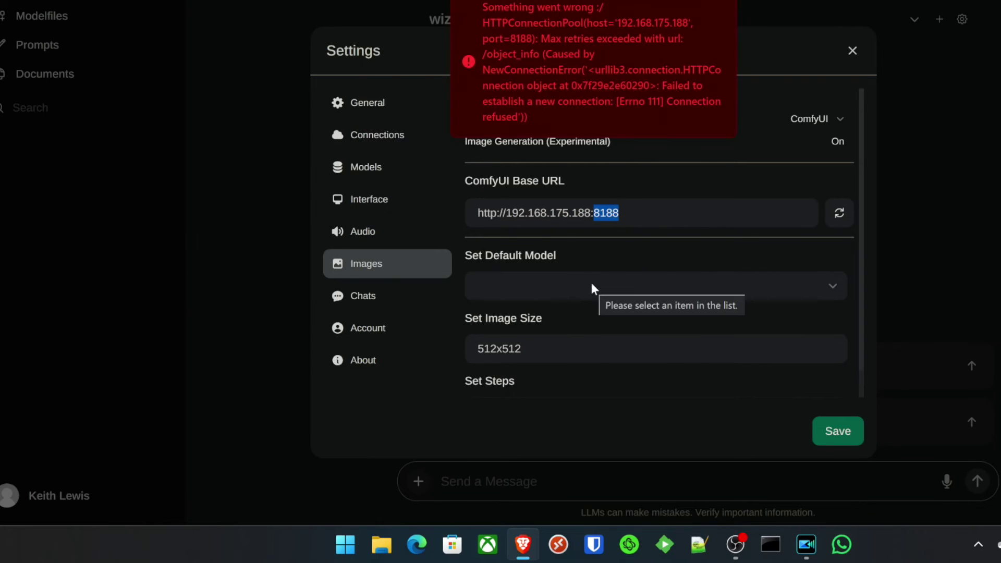
left_click(680, 209)
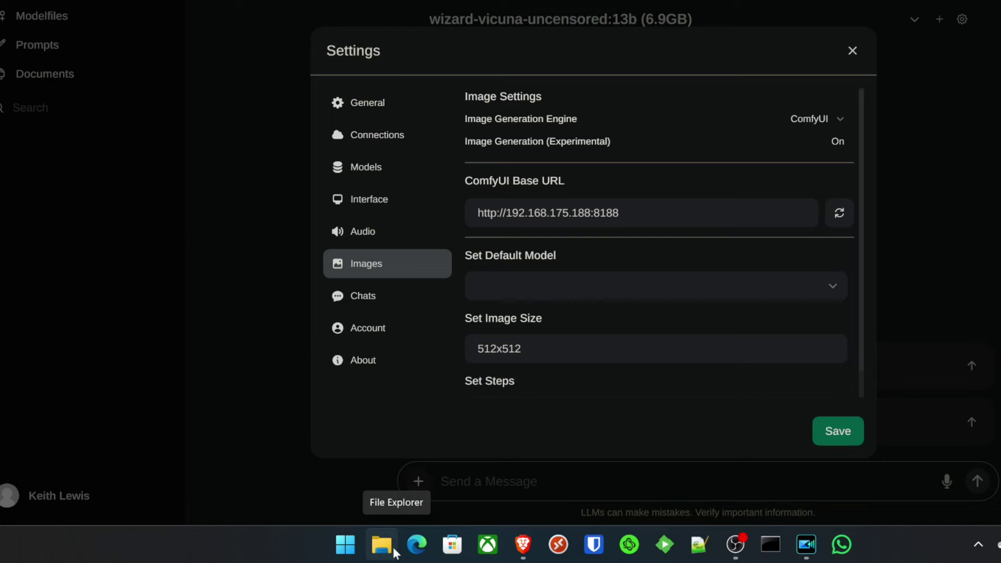
- Launch comfyuidemo's run_nvidia_gpu.bat so ComfyUI serves on port 8188, then show the desktop
left_click(392, 548)
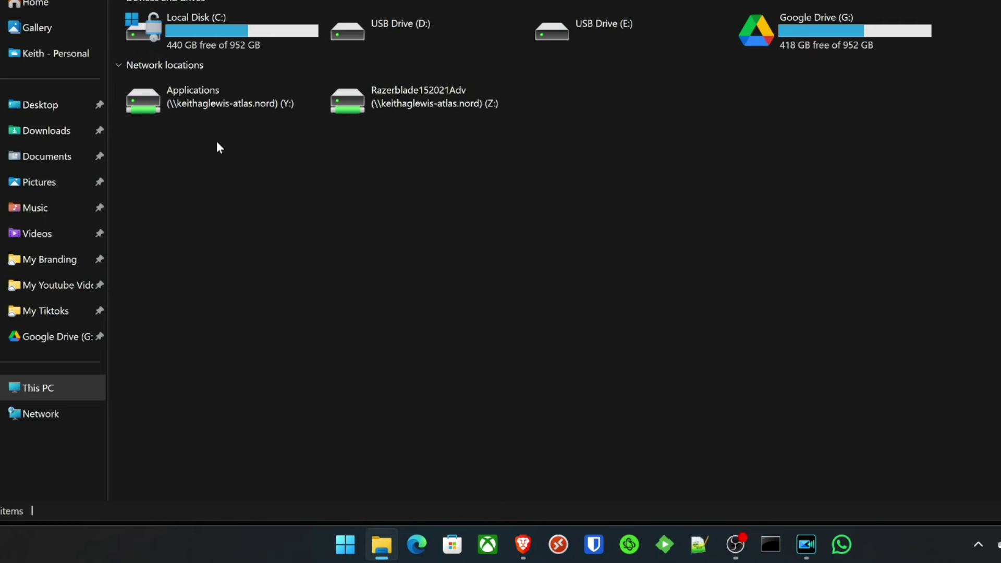
left_click(48, 134)
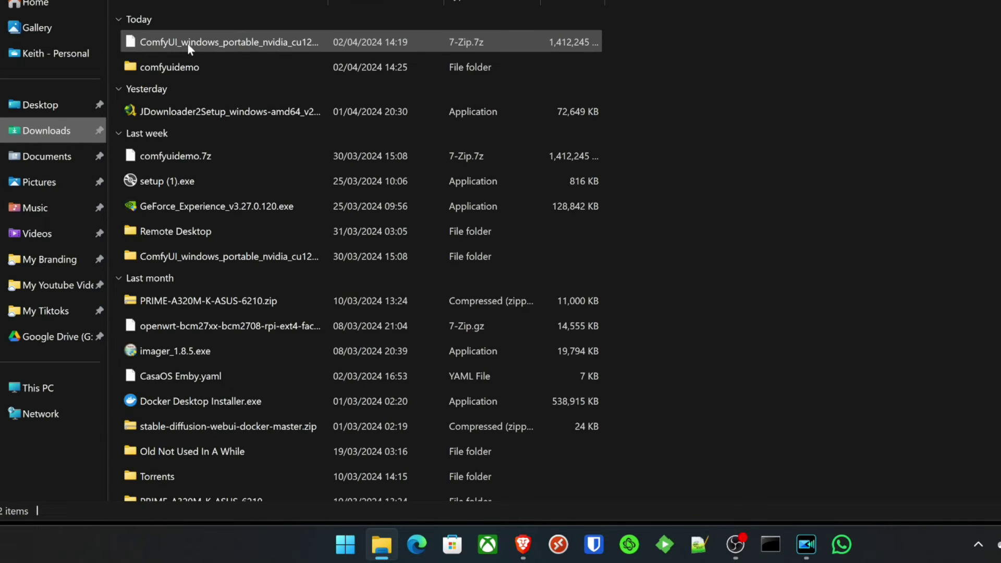
double_click(207, 67)
double_click(219, 41)
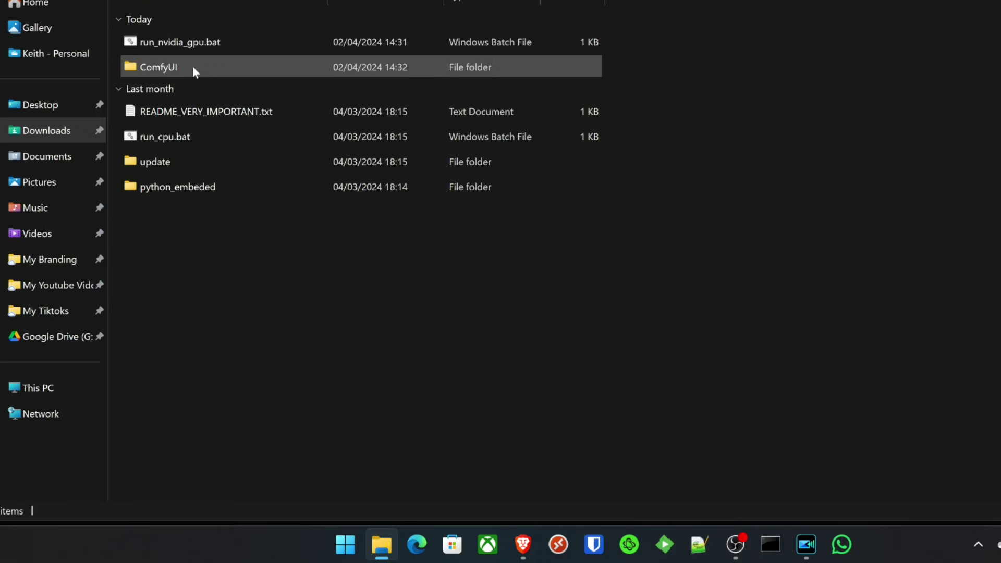
double_click(223, 42)
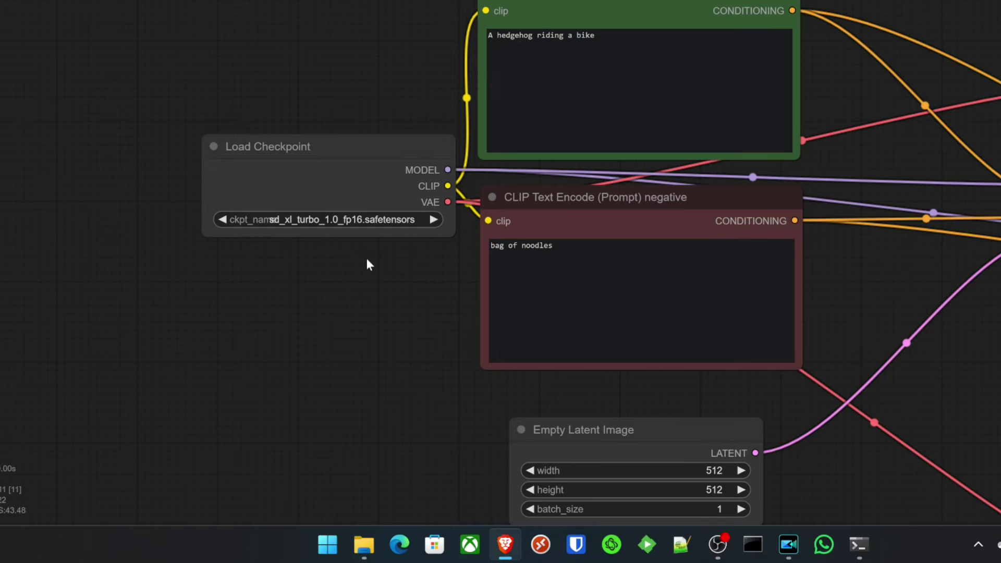
key("alt+Tab")
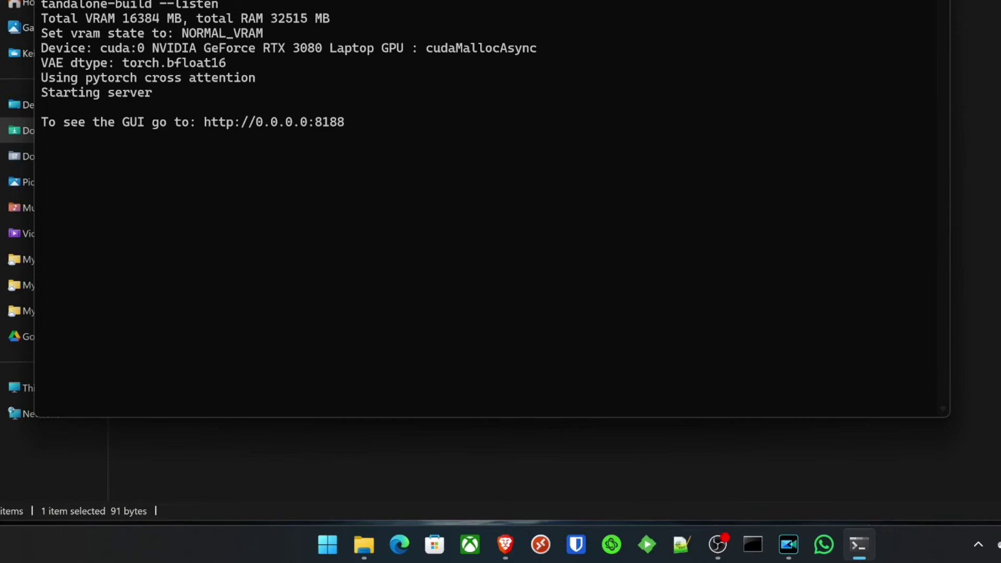
key("super+d")
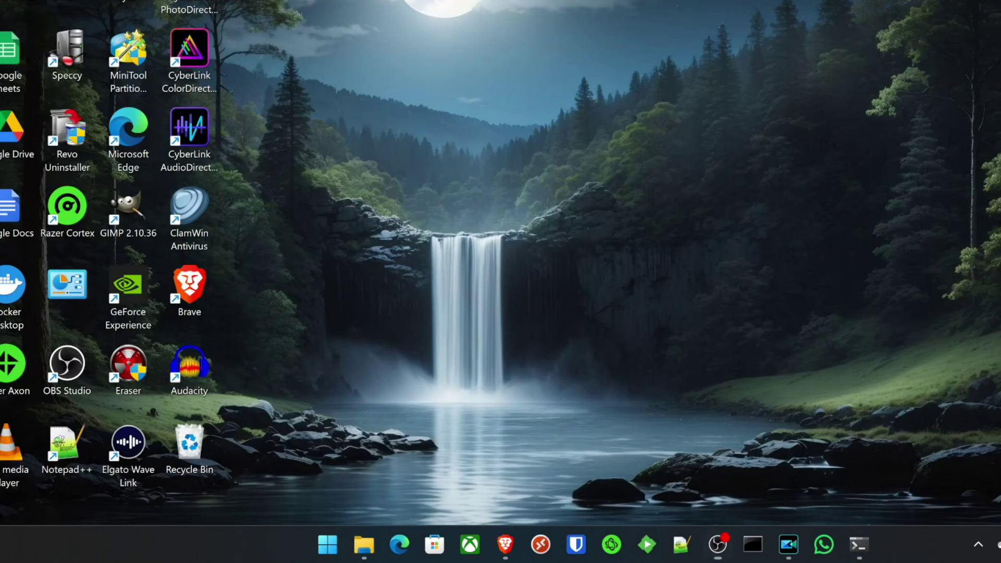
- Reverify the ComfyUI connection, keep dreamlike-photoreal-2.0.ckpt as default image model, and close Settings
left_click(505, 545)
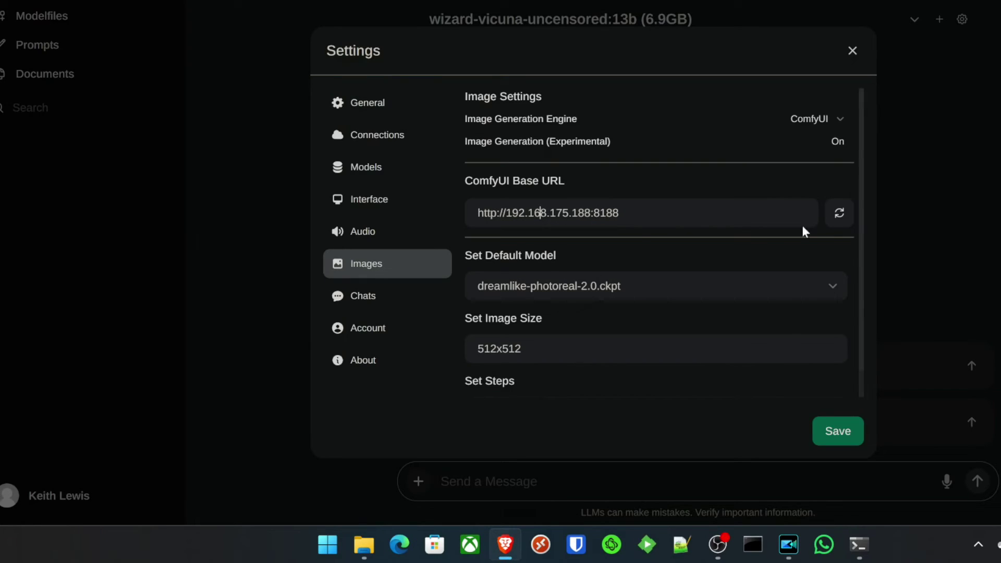
left_click(833, 218)
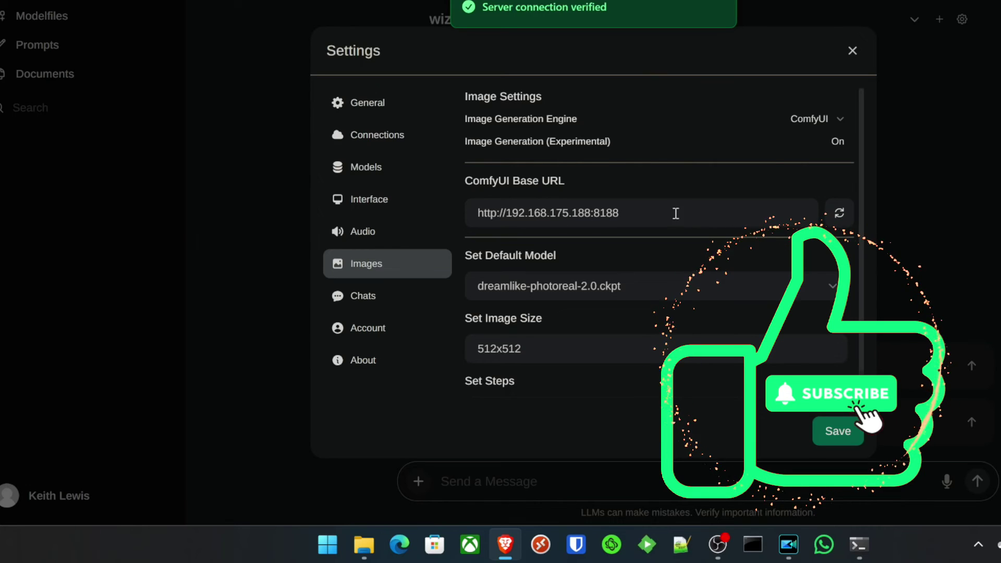
left_click(655, 284)
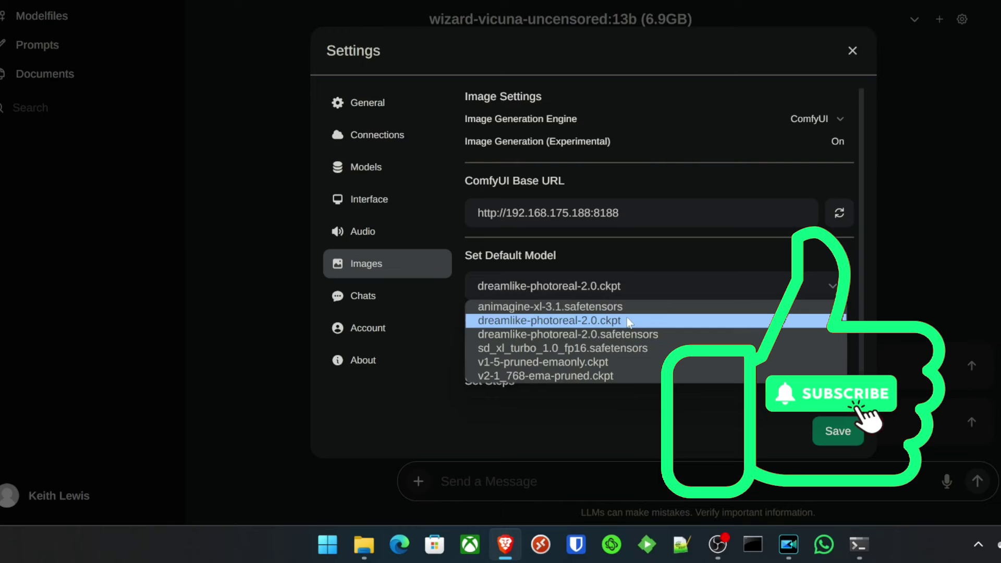
left_click(631, 269)
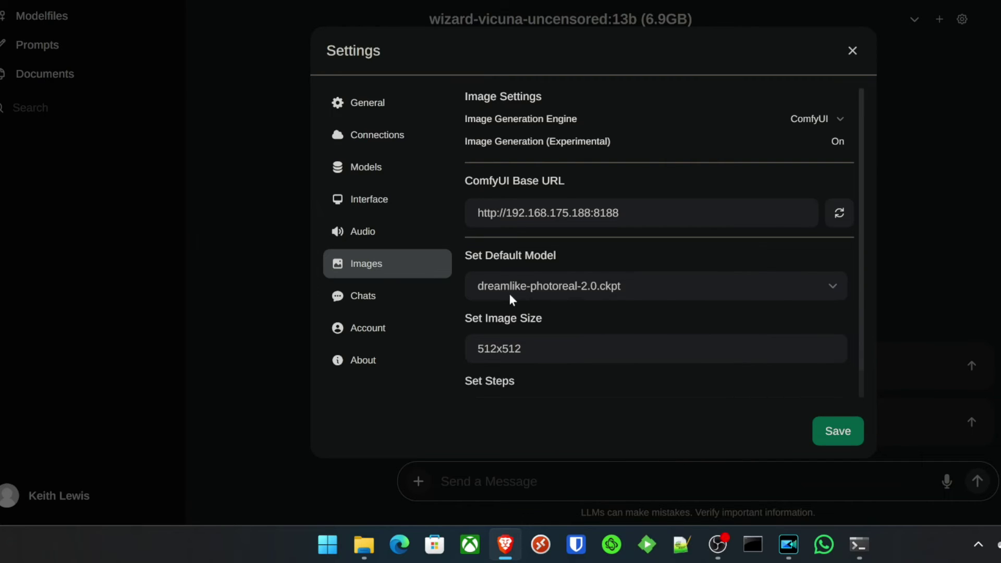
scroll(598, 313, "down", 1)
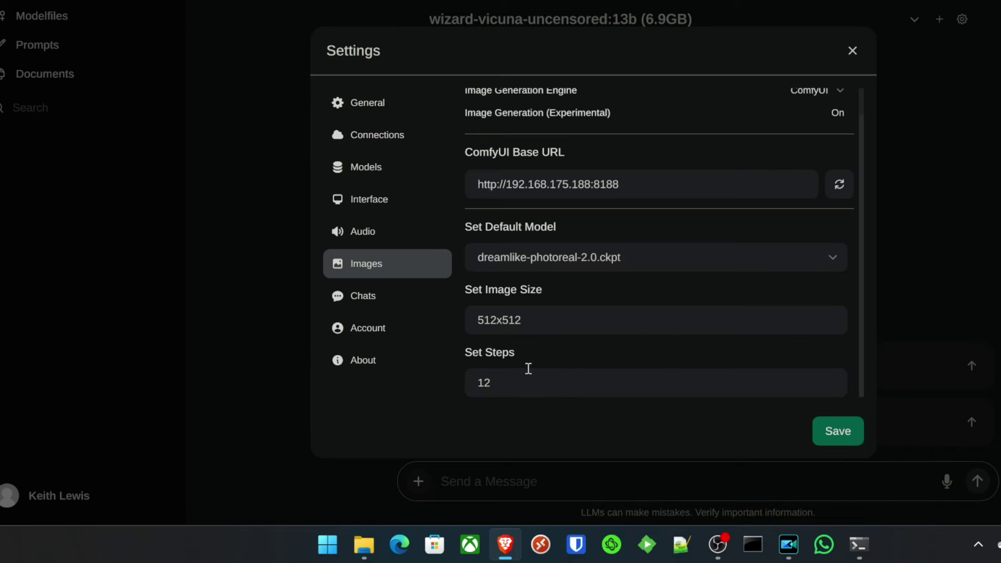
left_click(168, 146)
left_click(552, 23)
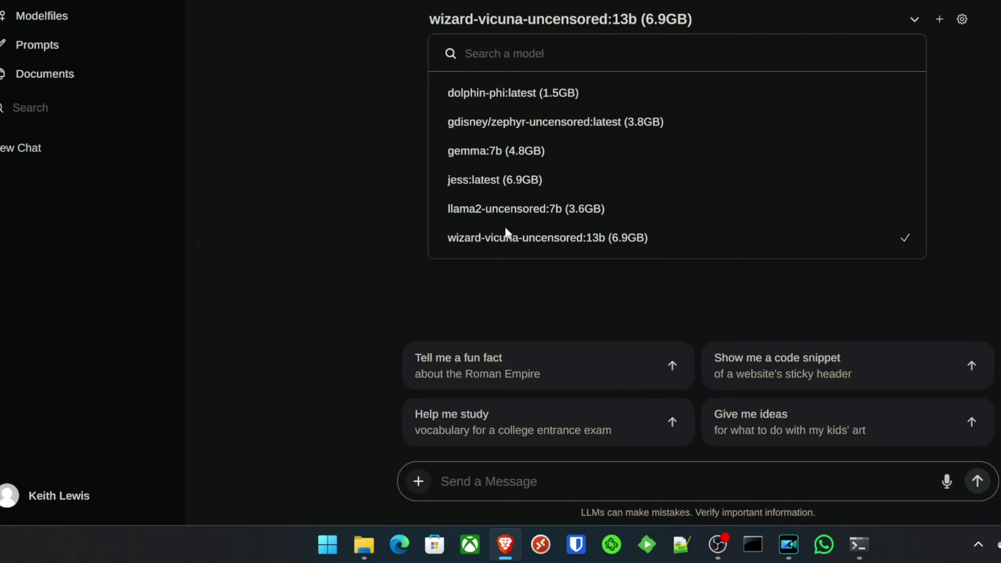
- Make llama2-uncensored:7b the default model and send 'Repeat this prompt: A hedgehog riding a bike.'
left_click(514, 211)
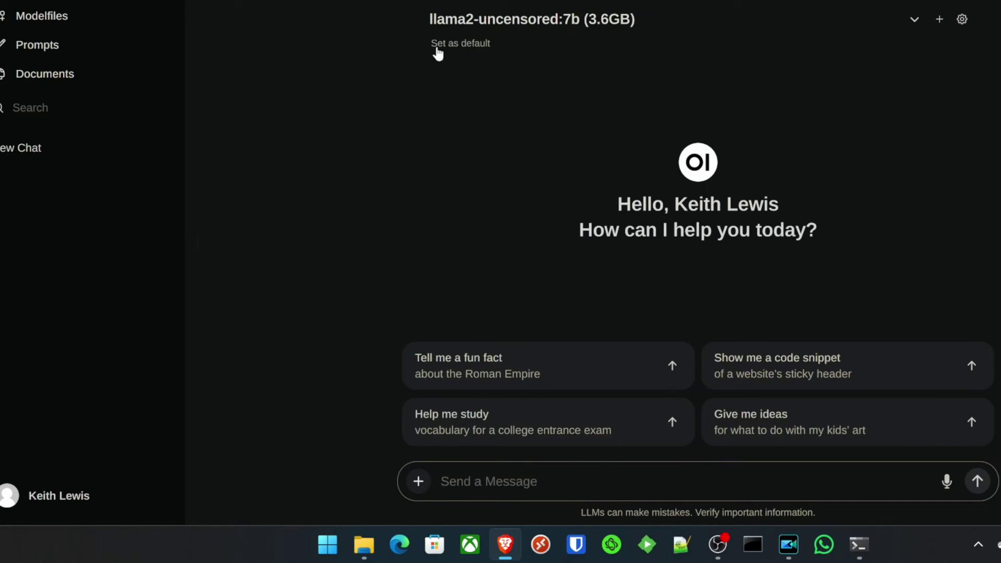
left_click(452, 50)
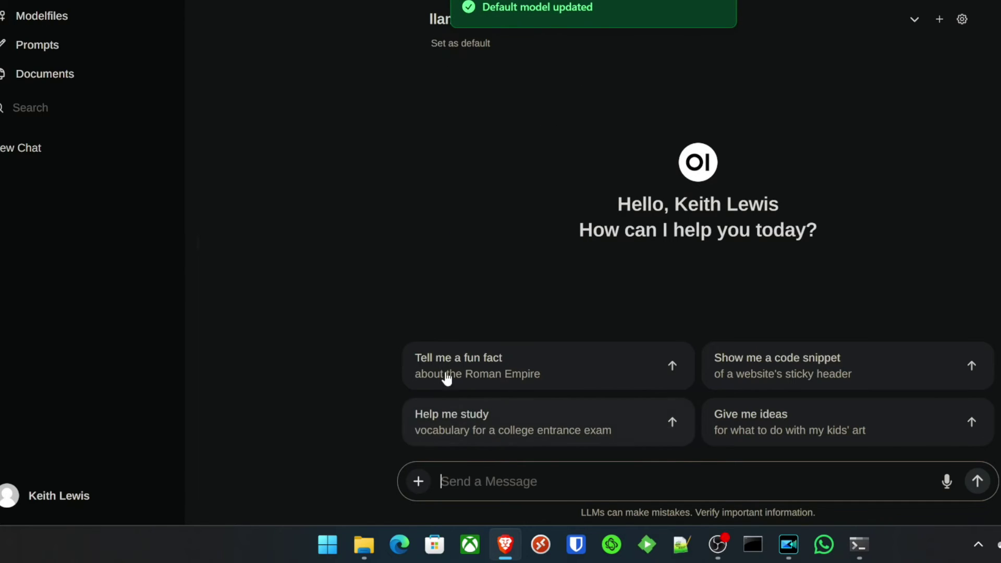
type("Re")
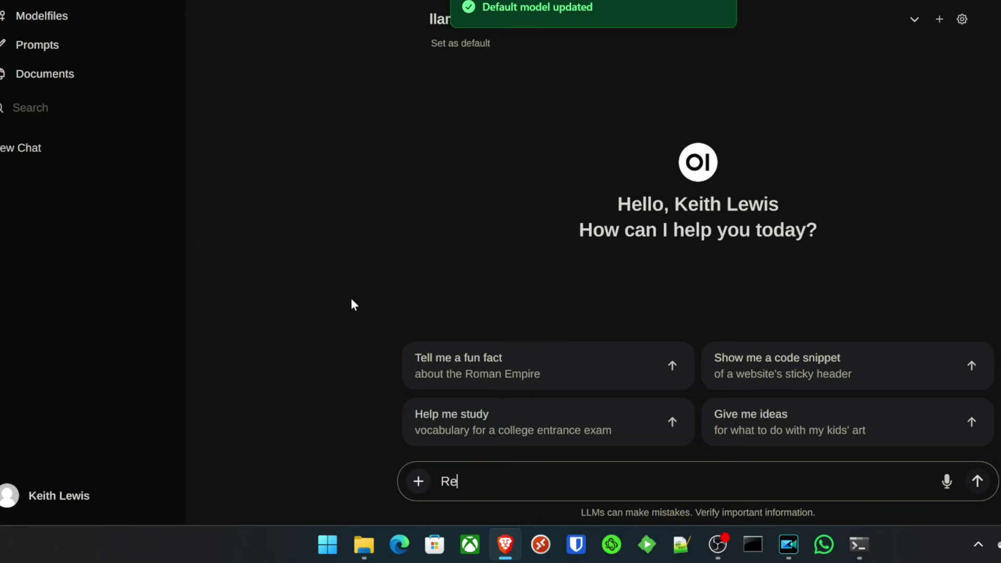
type("peat this promo")
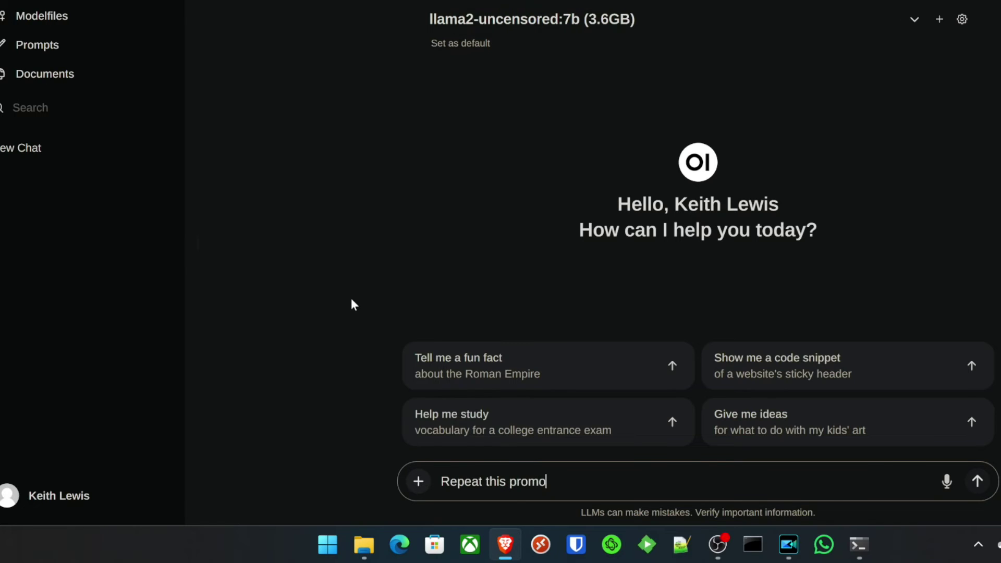
key("BackSpace")
type("pt: A hedgehog riding a bike.")
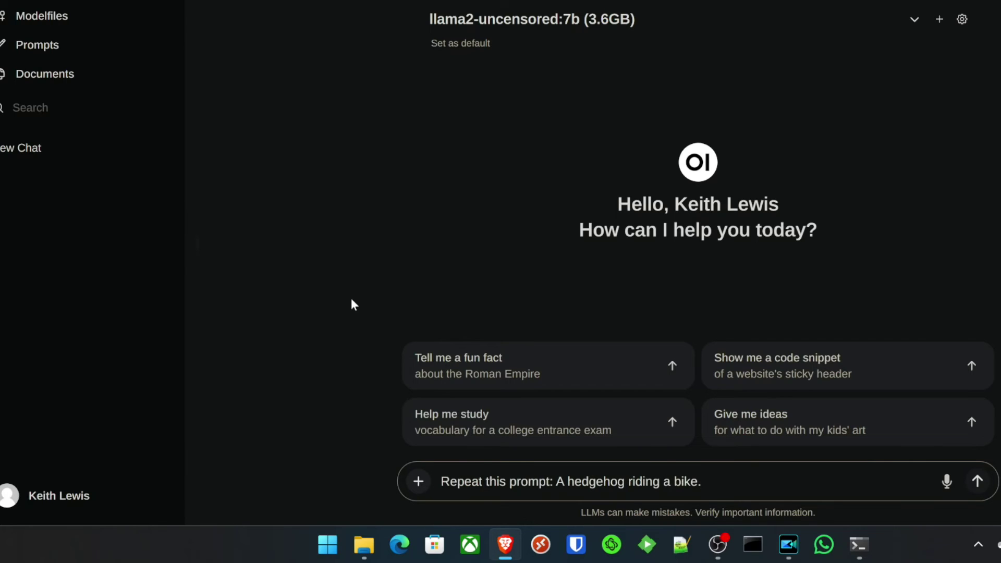
key("Return")
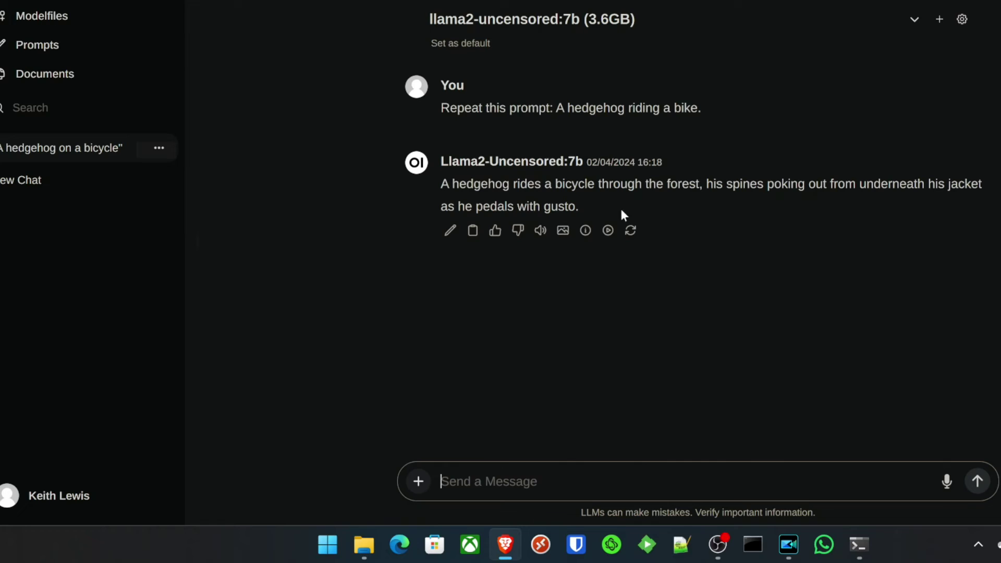
- Generate an image from the hedgehog reply, follow it in the ComfyUI log, then view the result
left_click(562, 232)
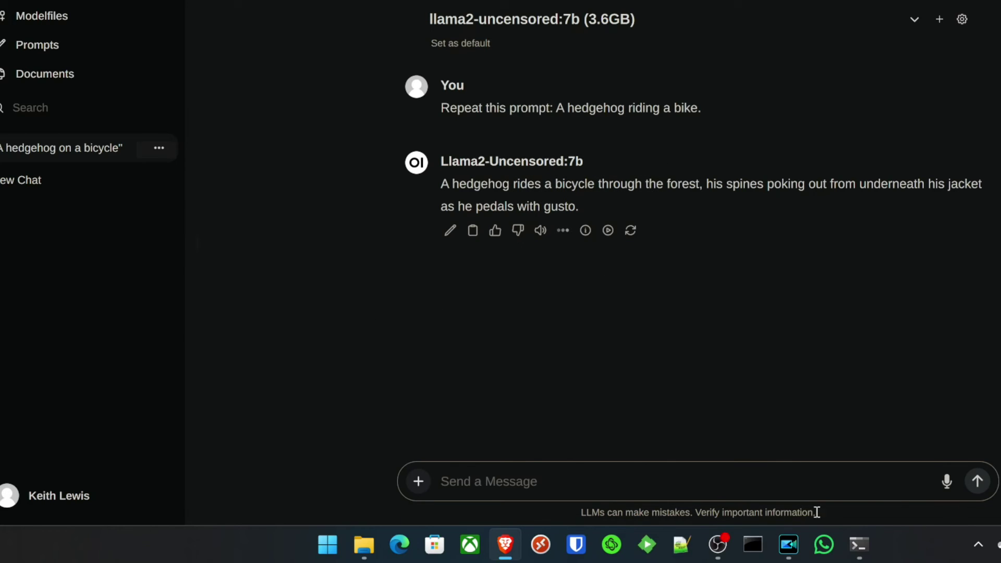
left_click(858, 546)
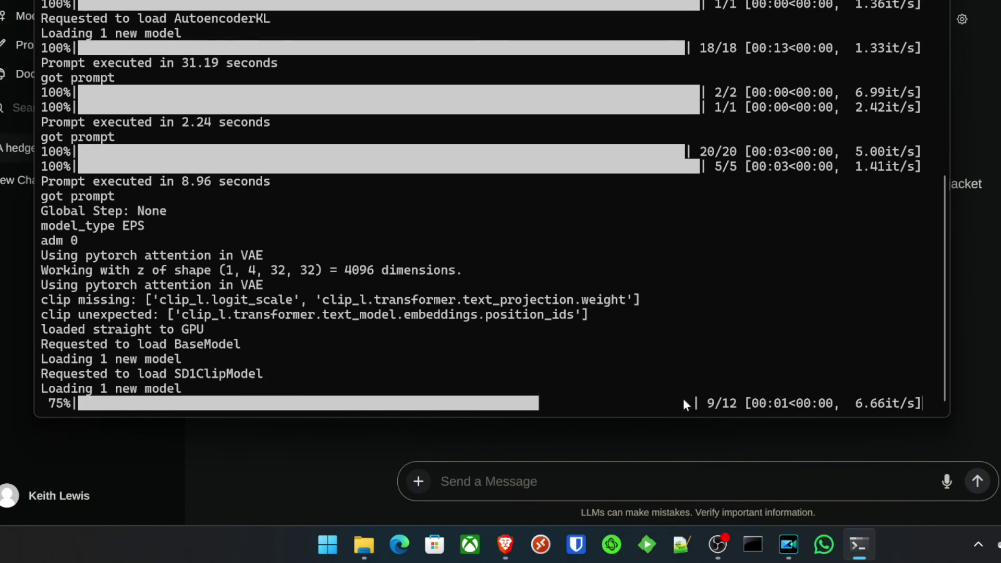
key("alt+Tab")
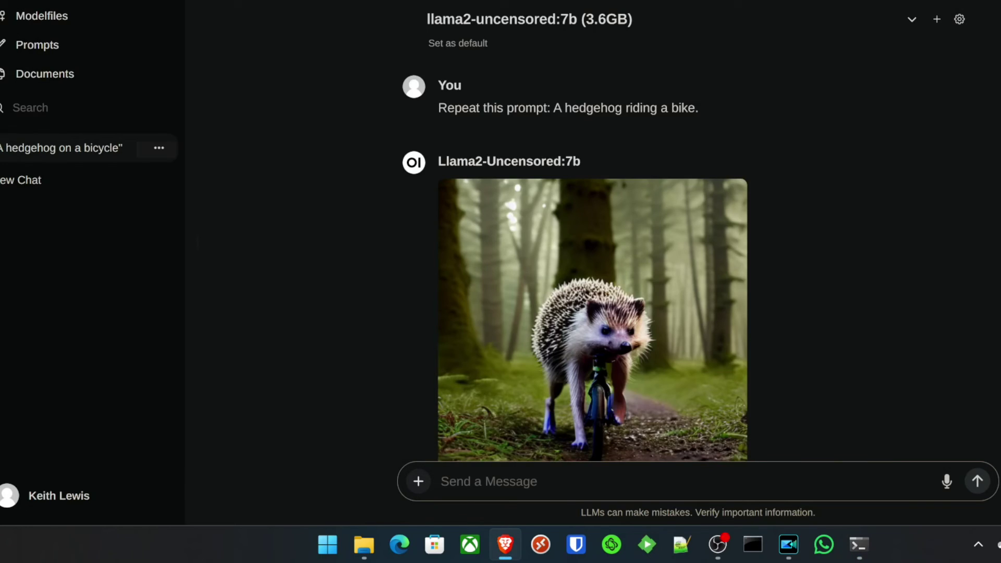
scroll(592, 260, "down", 3)
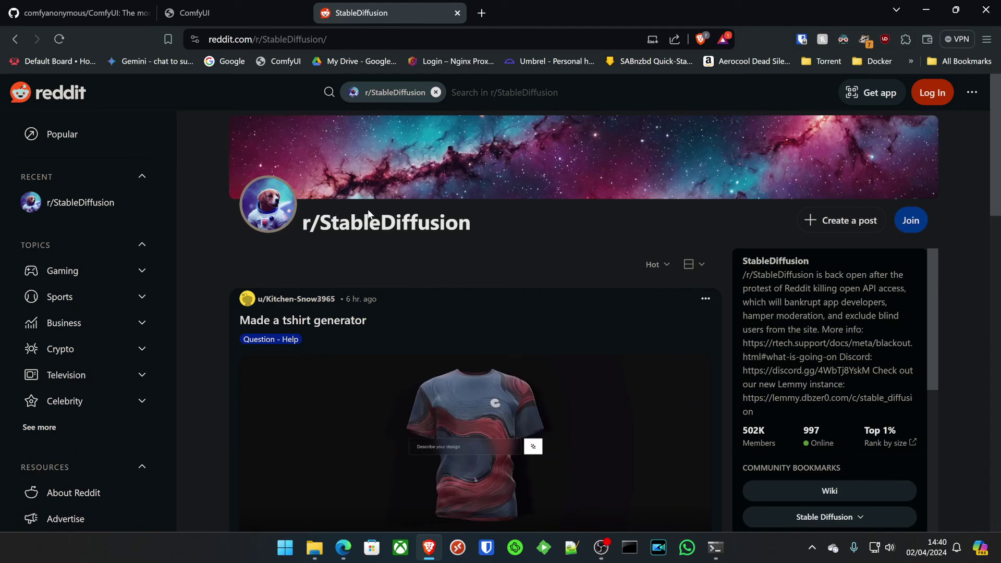
scroll(418, 230, "down", 8)
scroll(420, 293, "down", 5)
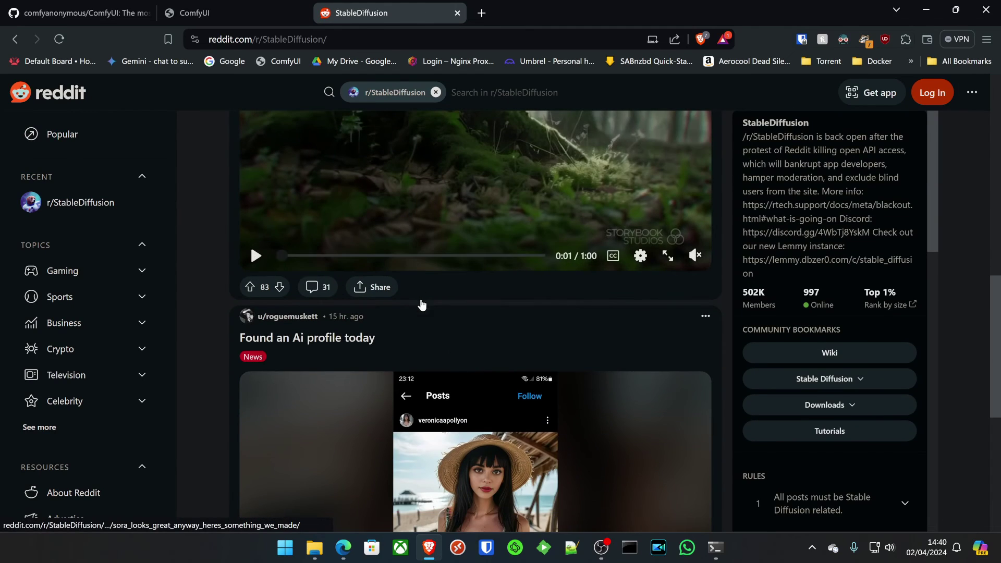
scroll(421, 303, "up", 3)
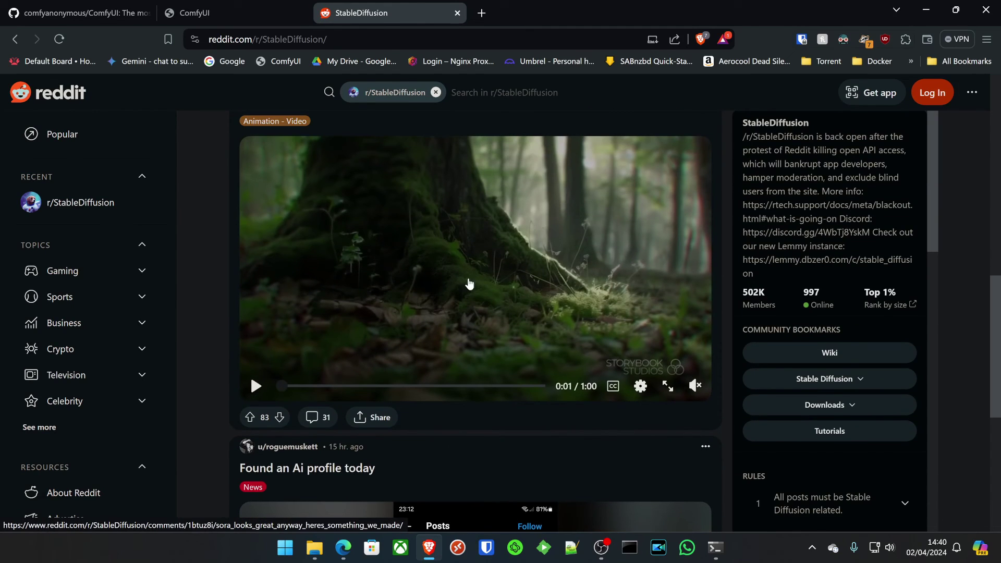
scroll(211, 320, "up", 3)
scroll(211, 320, "down", 15)
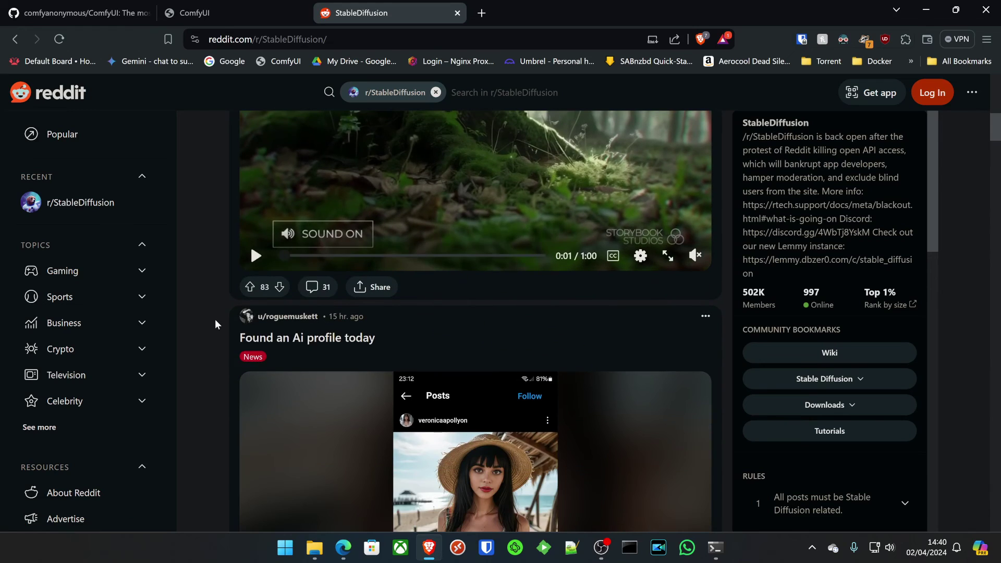
scroll(215, 319, "down", 5)
scroll(237, 320, "up", 10)
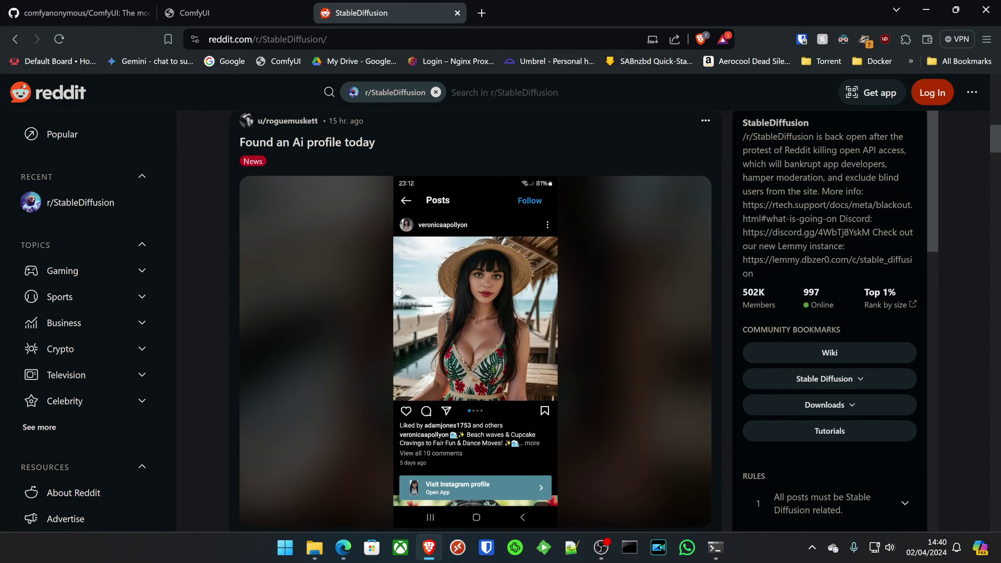
scroll(313, 388, "down", 8)
scroll(316, 386, "down", 14)
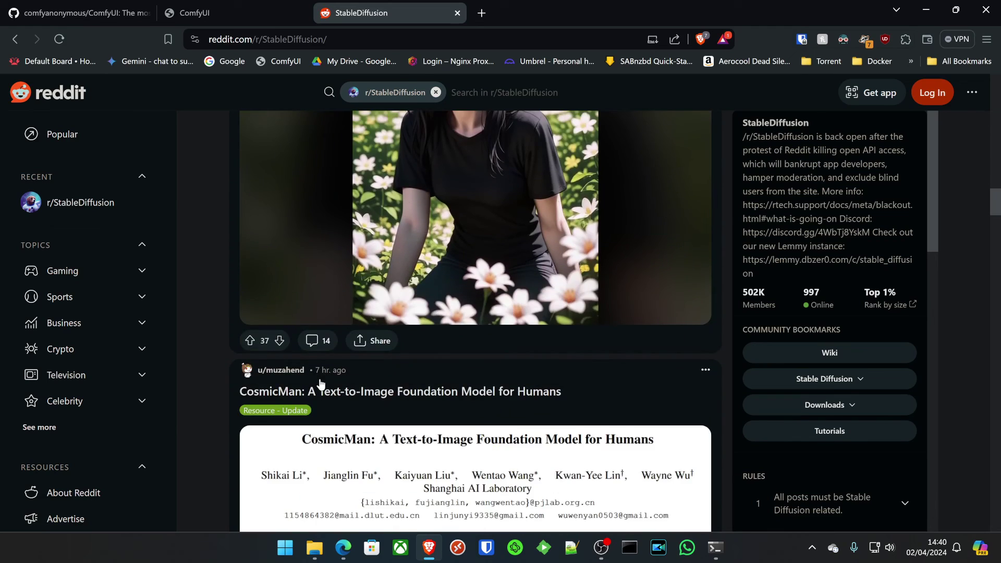
scroll(317, 386, "up", 4)
scroll(509, 348, "up", 3)
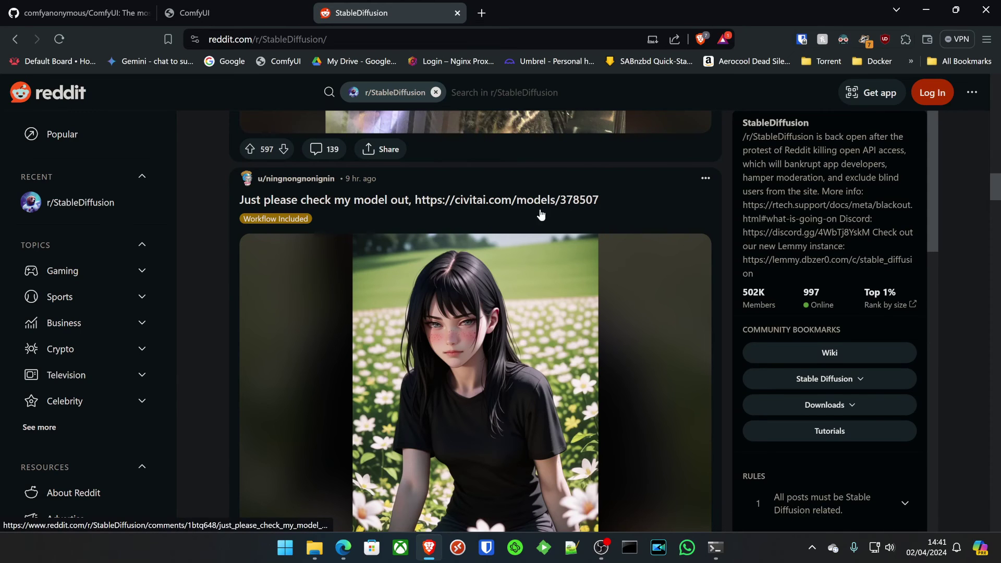
scroll(540, 214, "down", 20)
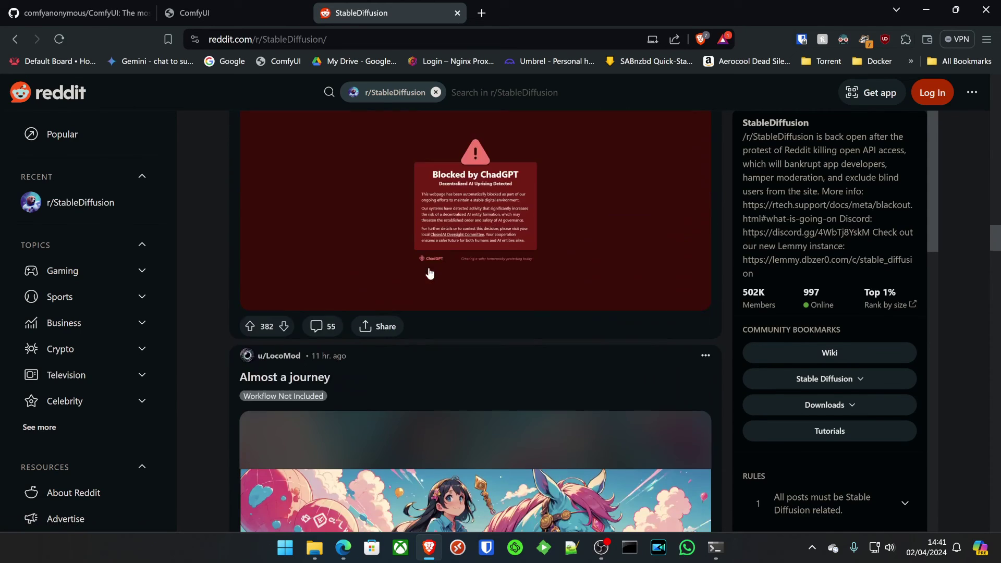
scroll(430, 273, "down", 5)
scroll(430, 273, "up", 1)
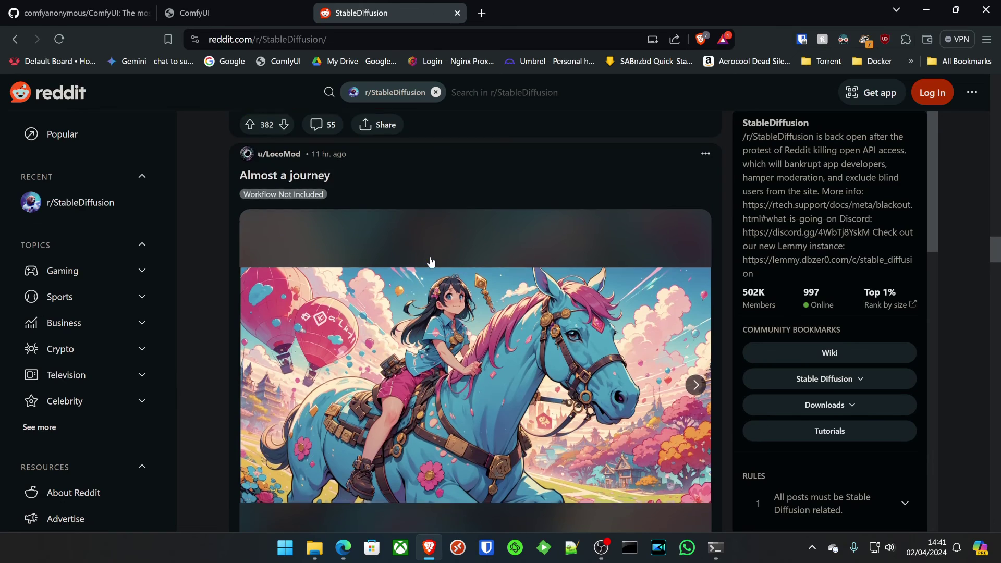
scroll(430, 262, "down", 10)
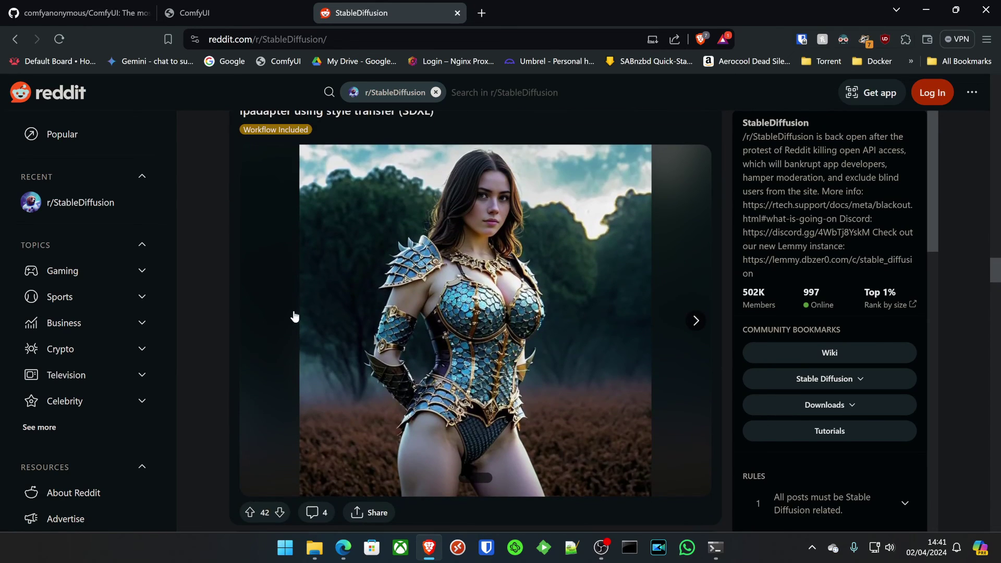
scroll(300, 317, "down", 15)
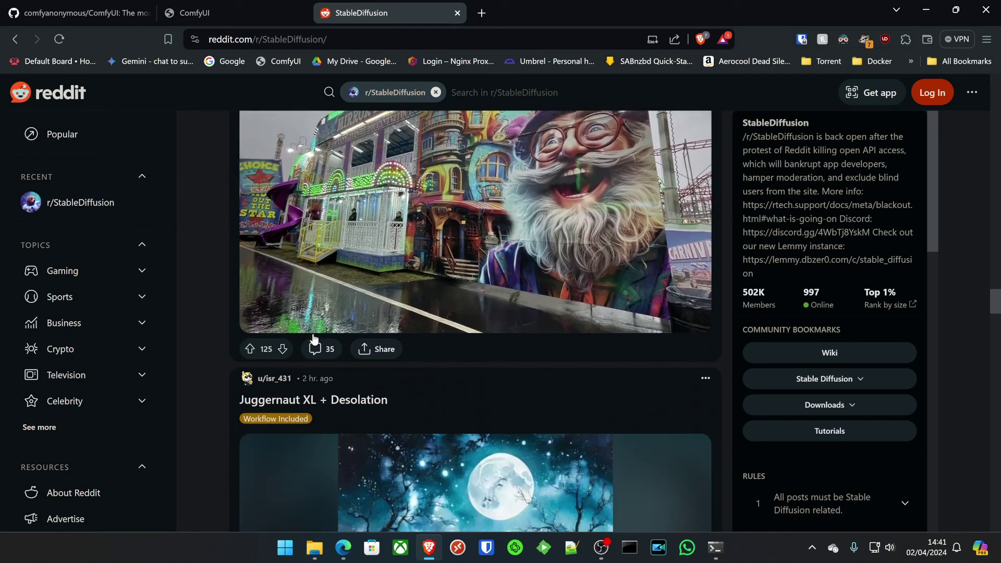
scroll(314, 339, "down", 20)
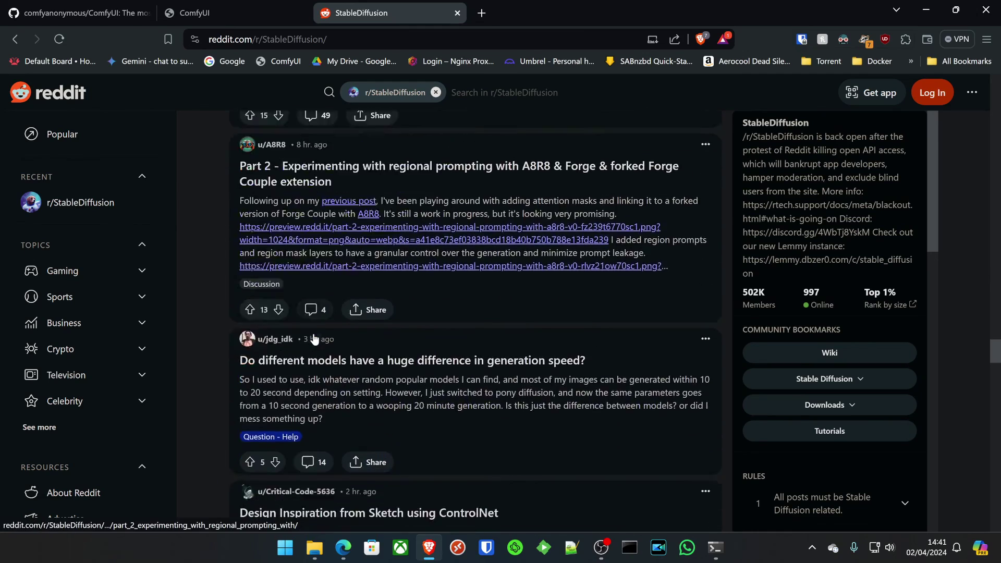
scroll(318, 338, "down", 20)
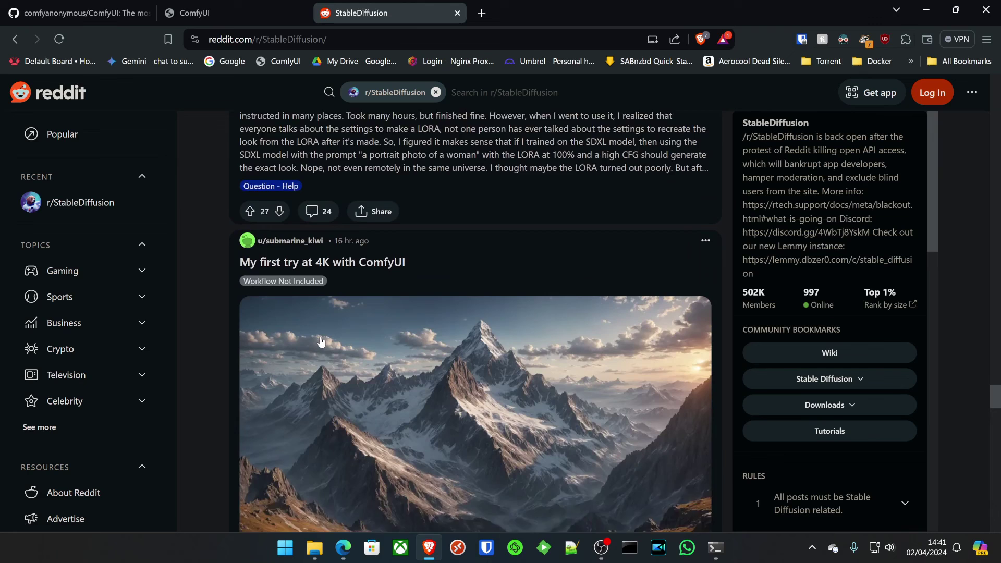
scroll(321, 341, "down", 5)
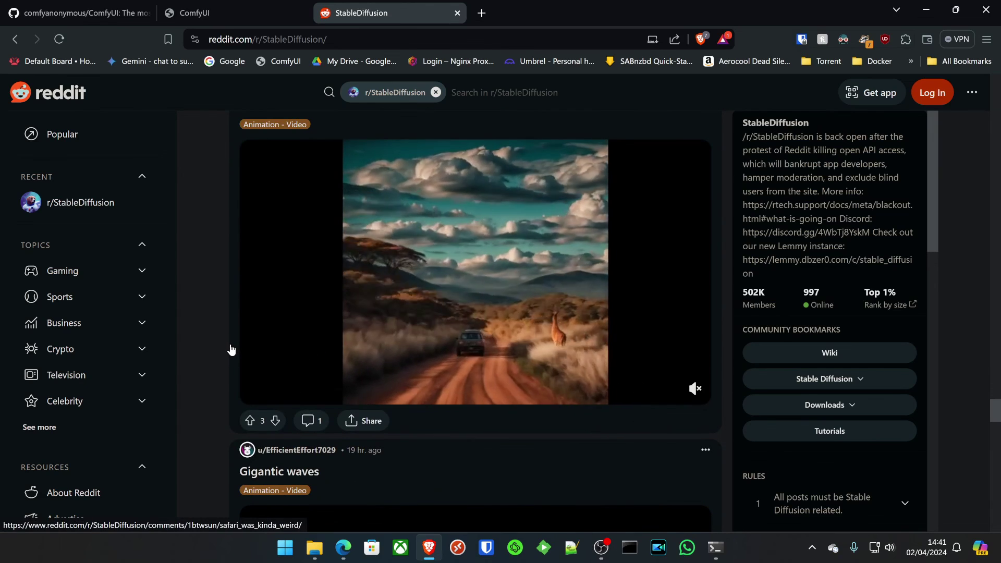
scroll(231, 349, "up", 1)
scroll(234, 344, "down", 10)
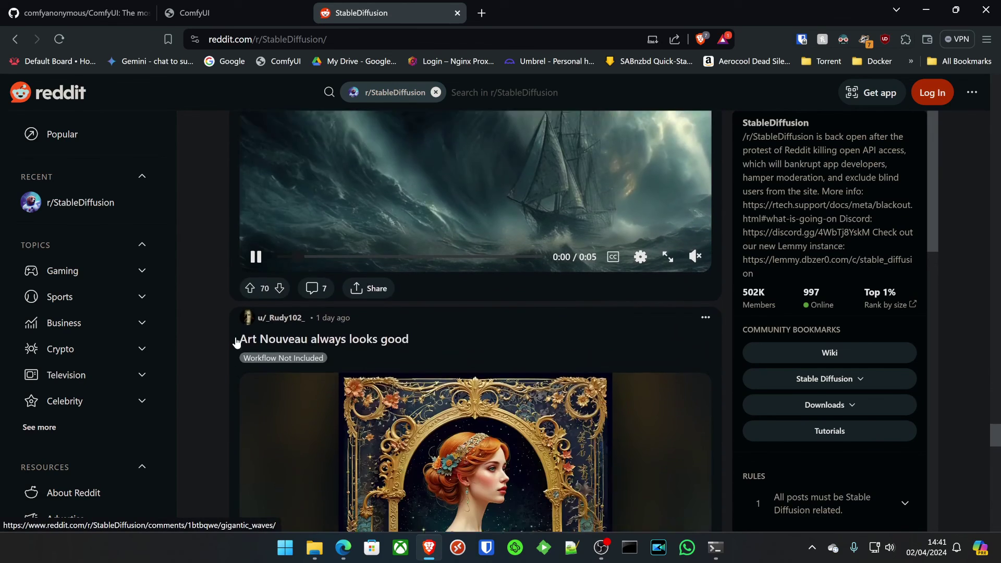
scroll(214, 338, "up", 3)
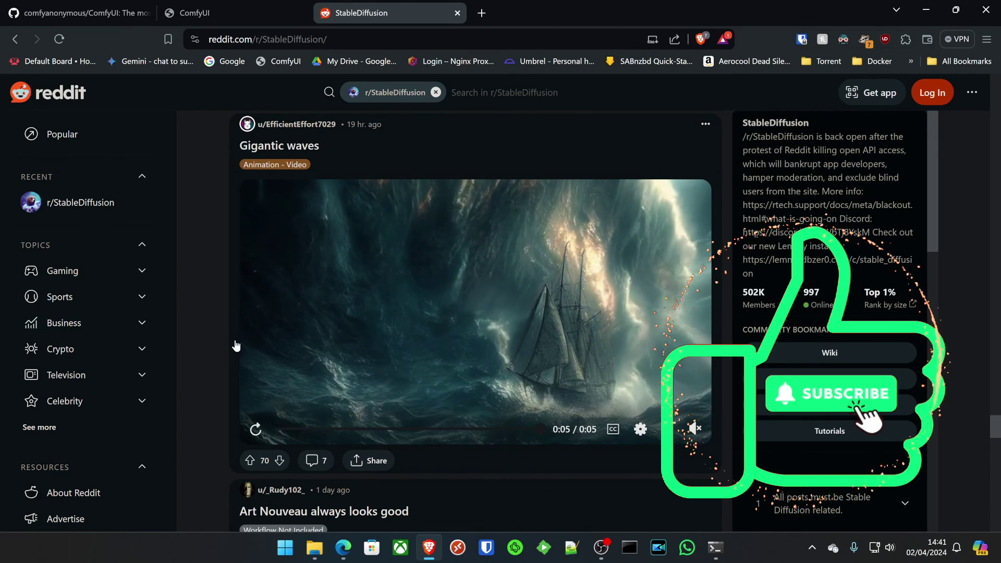
left_click(255, 428)
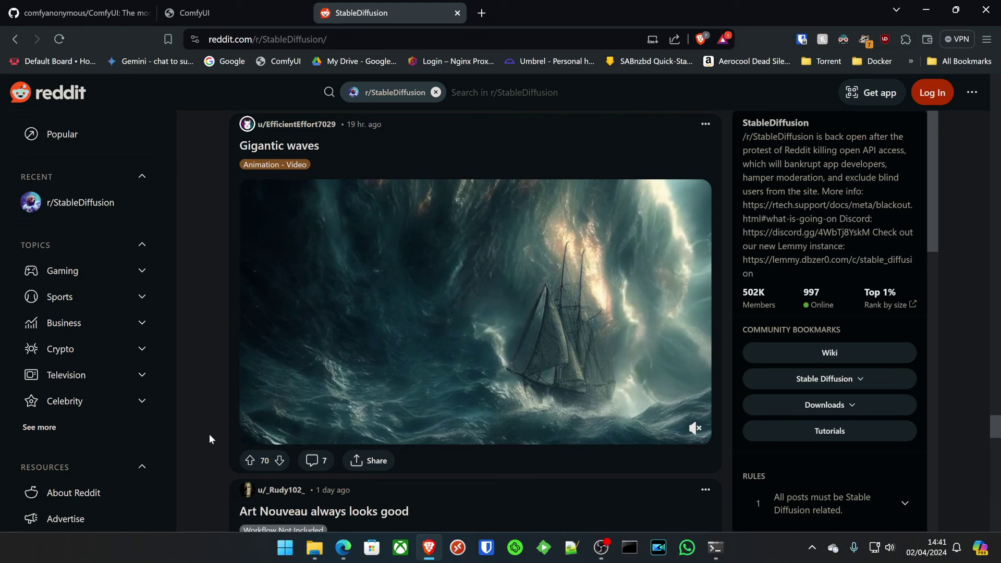
scroll(209, 433, "down", 6)
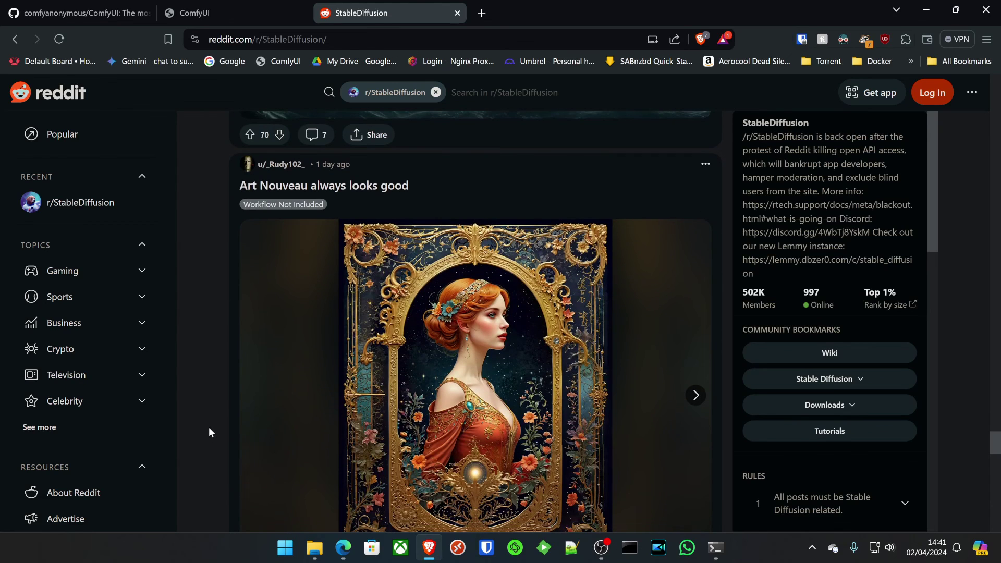
scroll(209, 426, "down", 15)
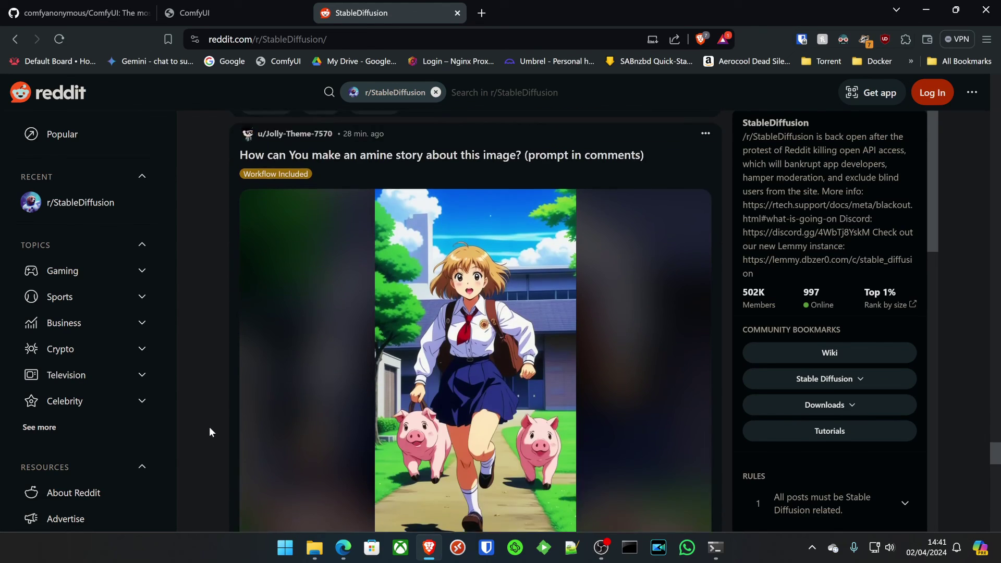
scroll(209, 426, "down", 11)
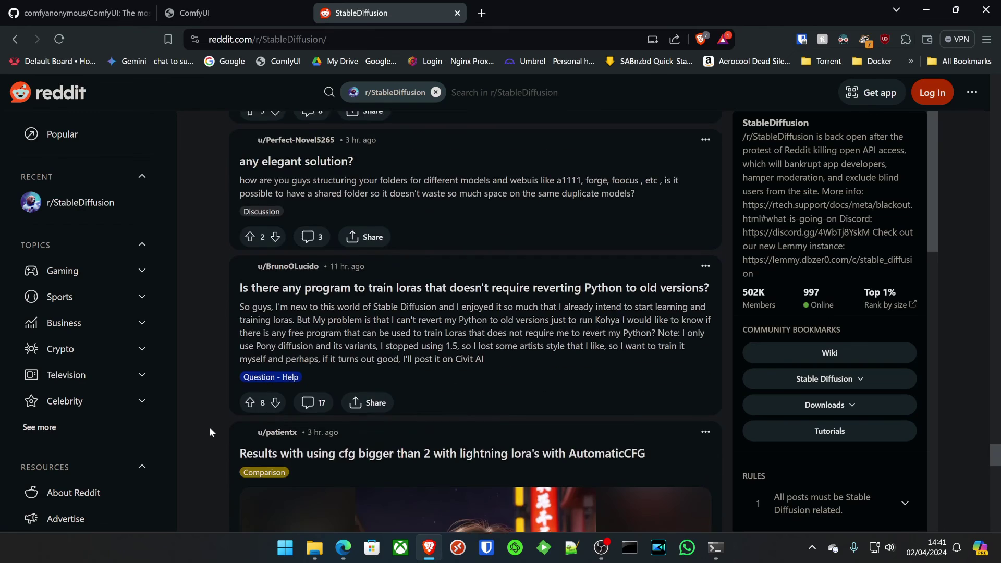